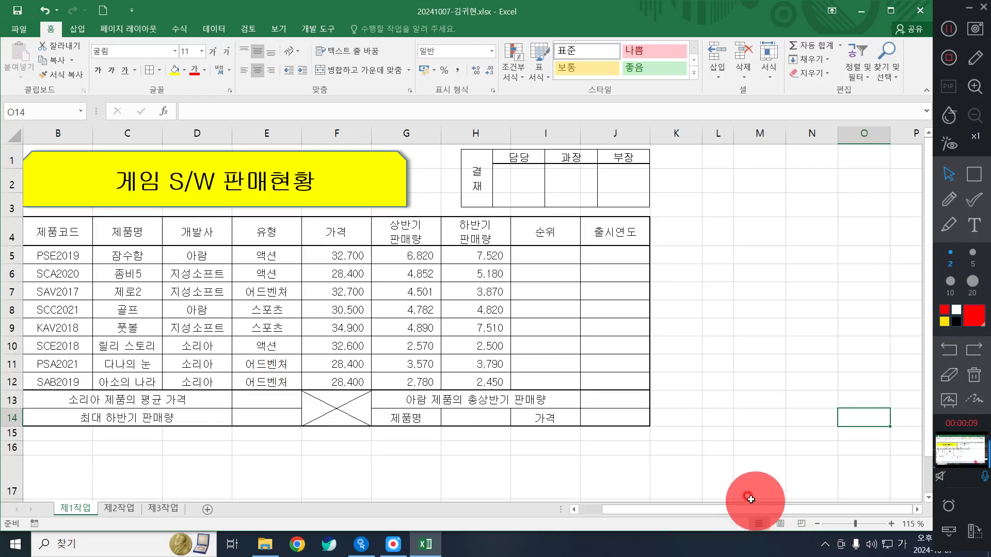
- Select the header row B4:J4 together with the 제품명 (G14) and 가격 (I14) label cells
{"action": "left_click_drag", "start_coordinate": [743, 510], "coordinate": [597, 506]}
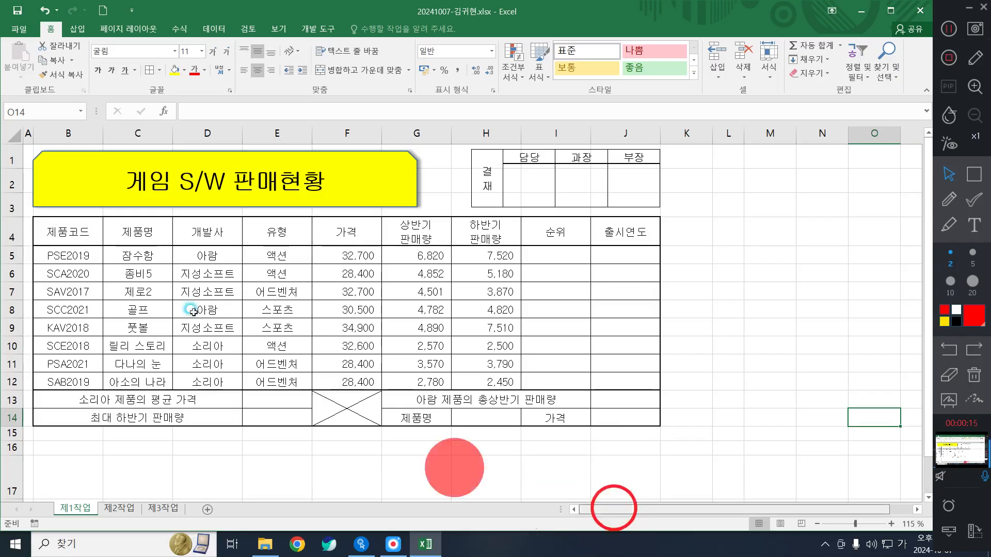
{"action": "left_click", "coordinate": [53, 213]}
{"action": "left_click", "coordinate": [62, 224]}
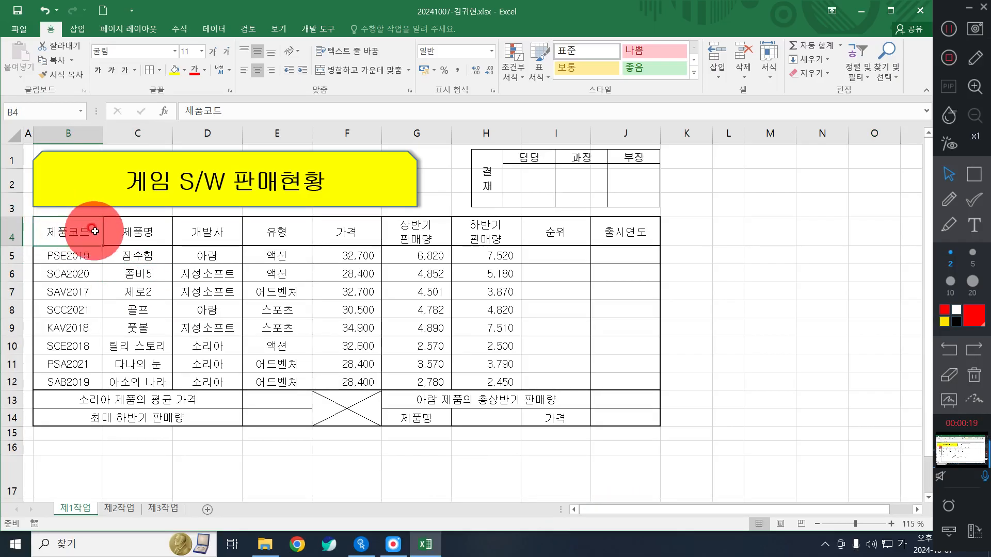
{"action": "left_click_drag", "start_coordinate": [53, 225], "coordinate": [599, 241]}
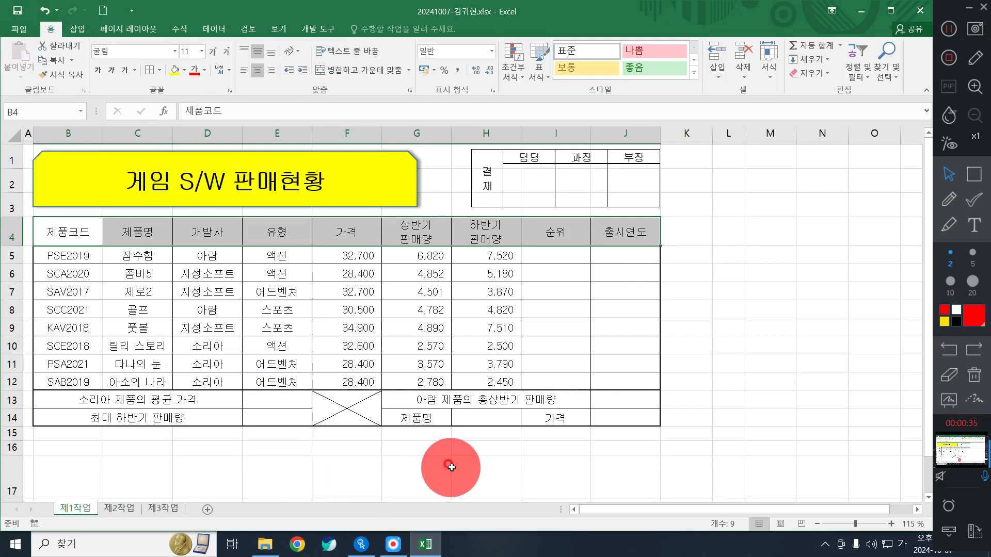
{"action": "left_click", "coordinate": [417, 420], "text": "ctrl"}
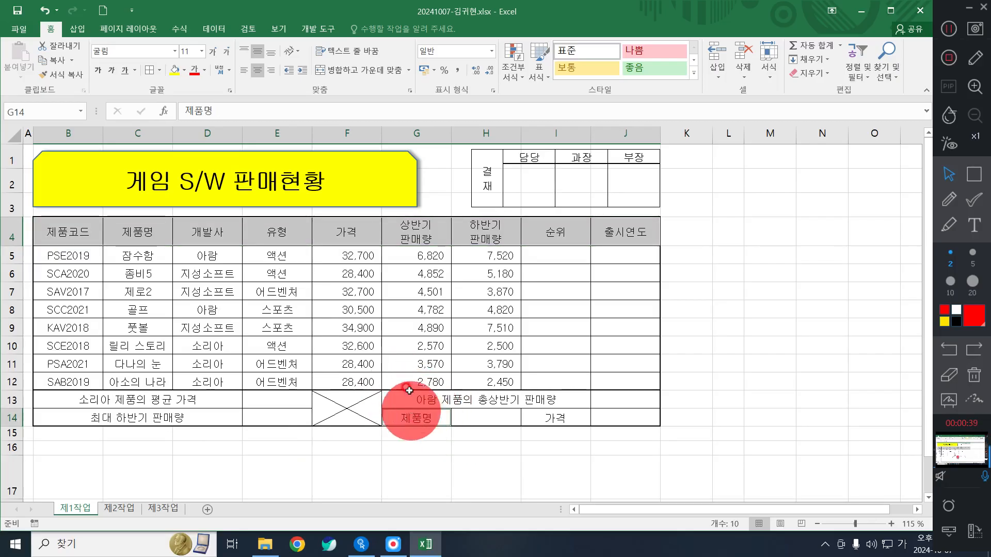
{"action": "left_click", "coordinate": [551, 419], "text": "ctrl"}
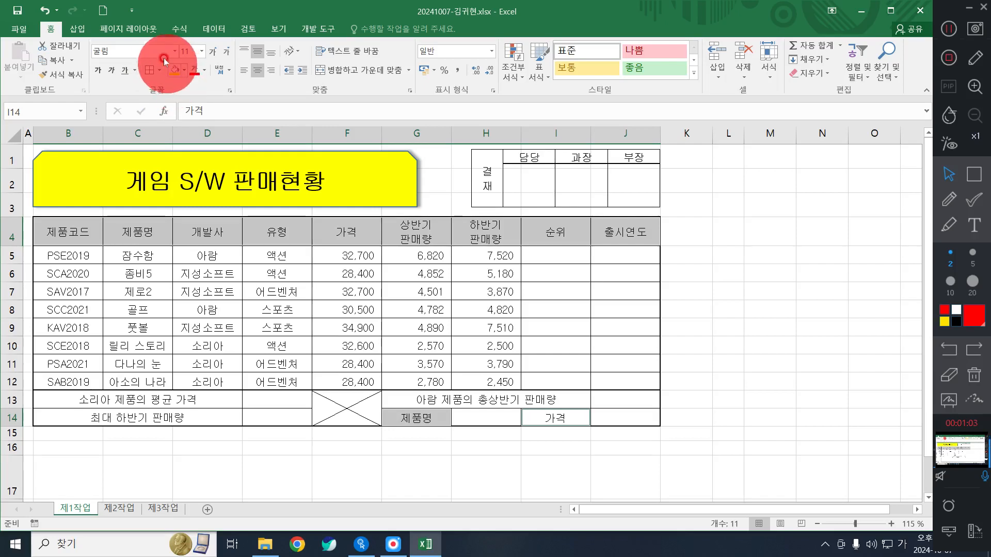
- Fill the selected header and row-14 label cells with the orange standard colour
{"action": "left_click", "coordinate": [184, 70]}
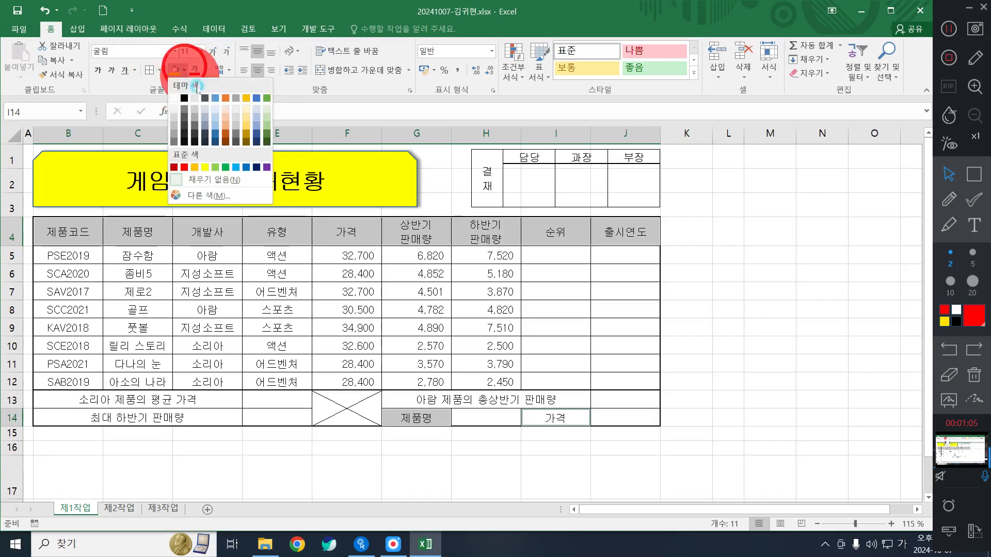
{"action": "left_click", "coordinate": [195, 167]}
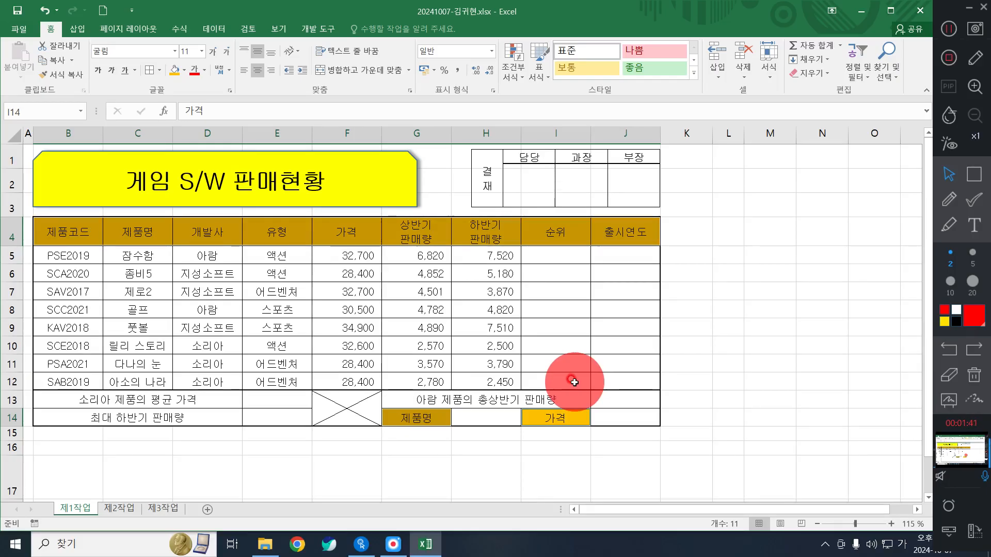
- Select the empty cell H14 beside 제품명 and bring up the Data ribbon
{"action": "left_click", "coordinate": [509, 413]}
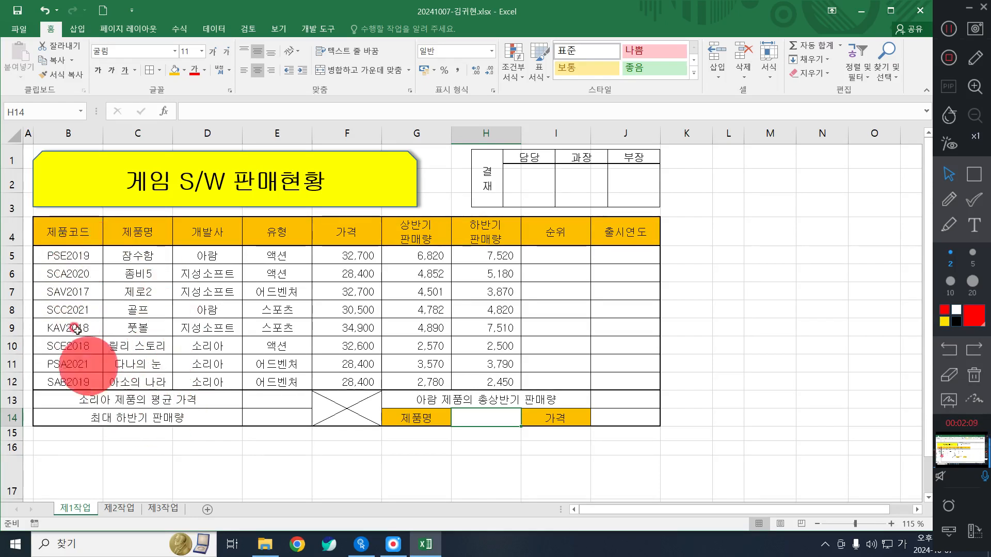
{"action": "left_click_drag", "start_coordinate": [124, 262], "coordinate": [135, 382]}
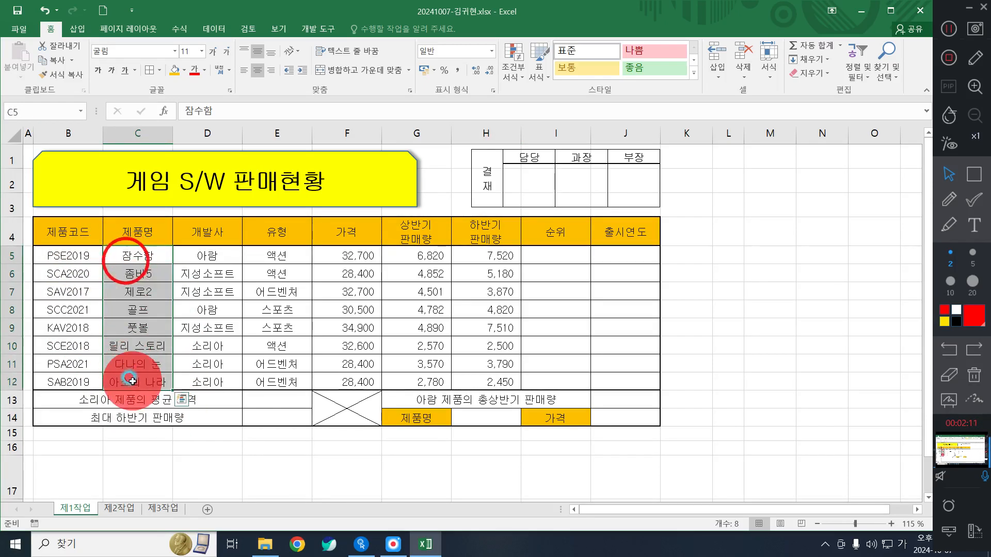
{"action": "left_click", "coordinate": [490, 420]}
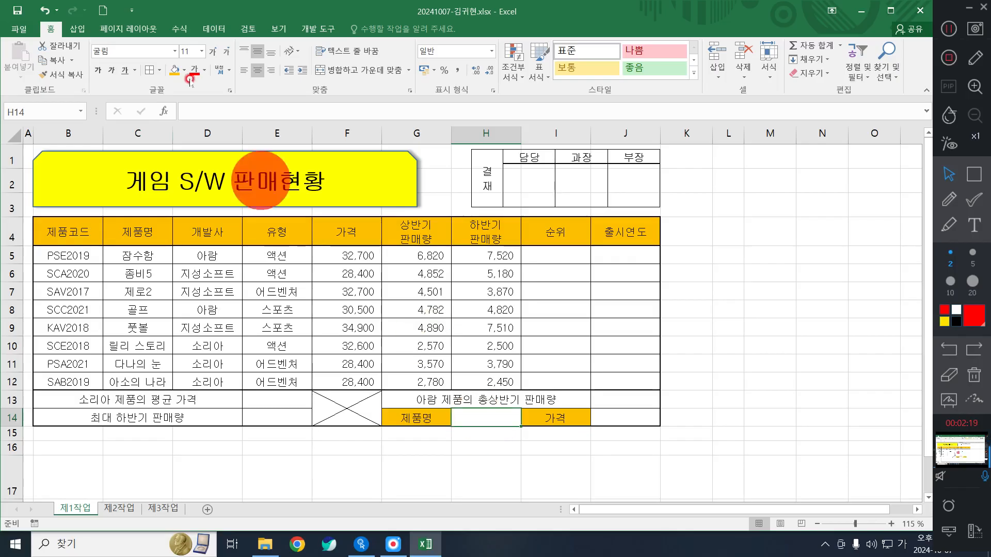
{"action": "left_click", "coordinate": [204, 31]}
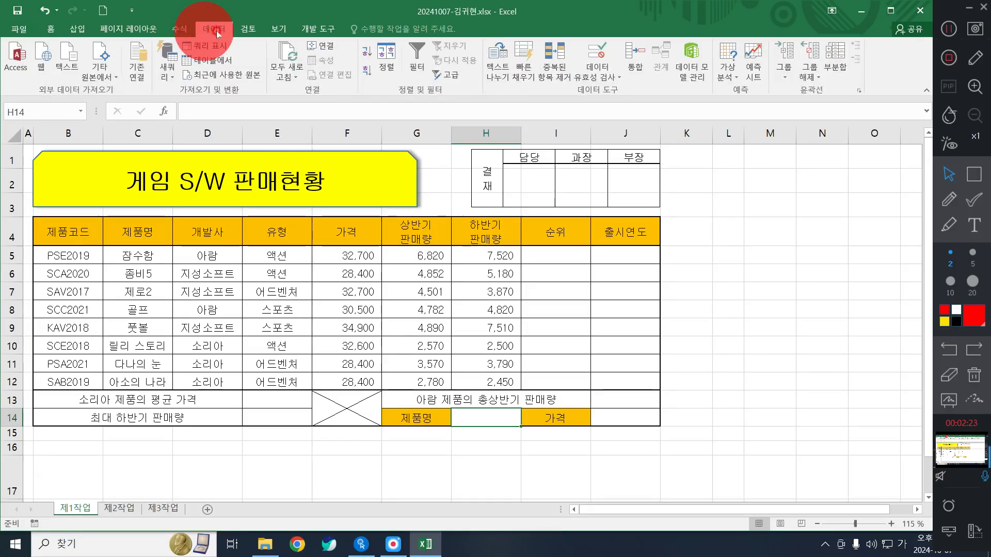
- Give H14 a List data validation sourced from the product names =$C$5:$C$12
{"action": "left_click", "coordinate": [496, 424]}
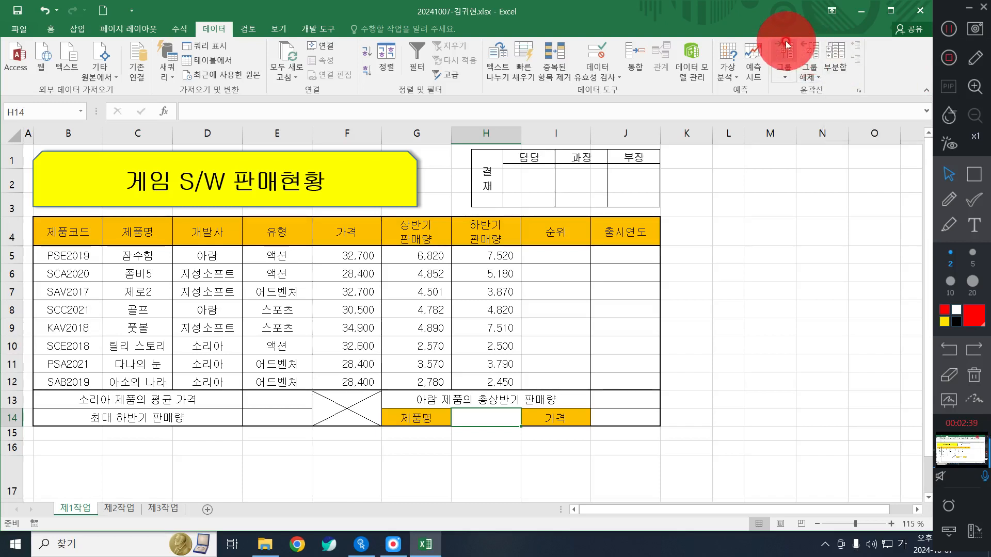
{"action": "left_click", "coordinate": [602, 50]}
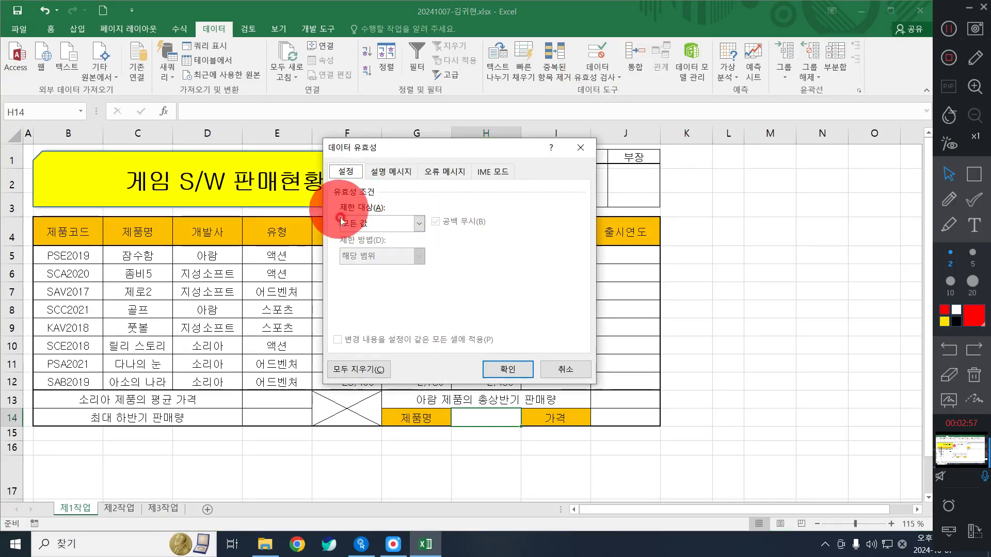
{"action": "left_click", "coordinate": [376, 224]}
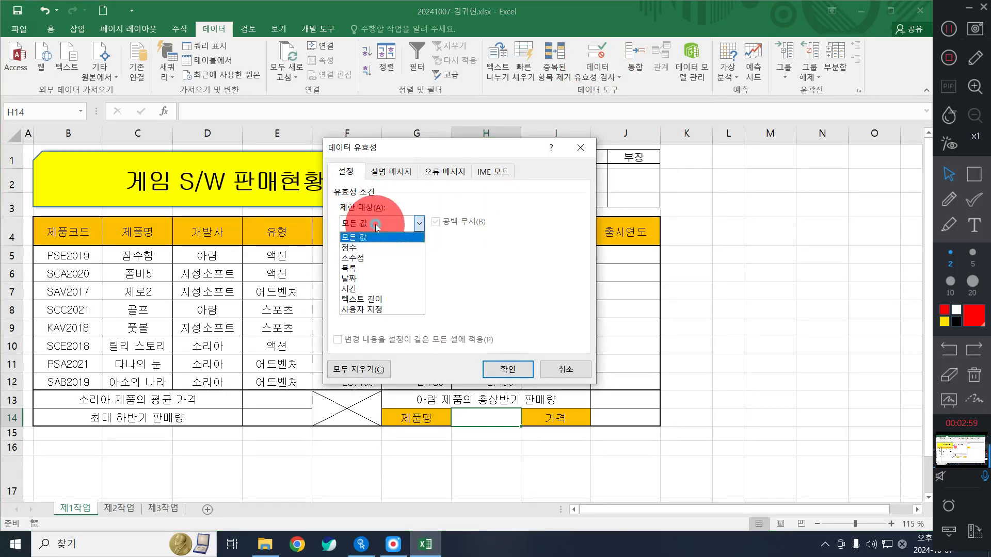
{"action": "left_click", "coordinate": [368, 273]}
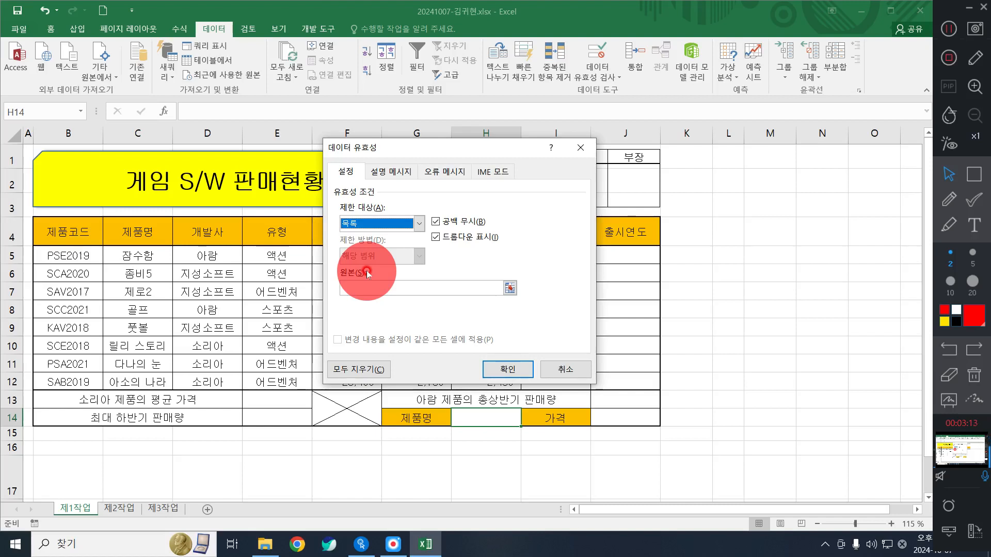
{"action": "left_click", "coordinate": [372, 285]}
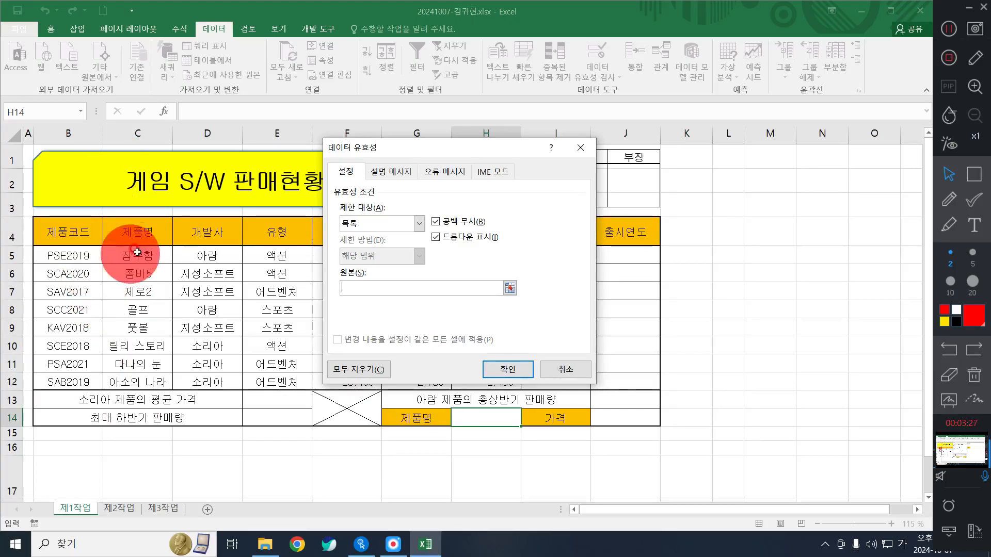
{"action": "left_click_drag", "start_coordinate": [128, 361], "coordinate": [134, 381]}
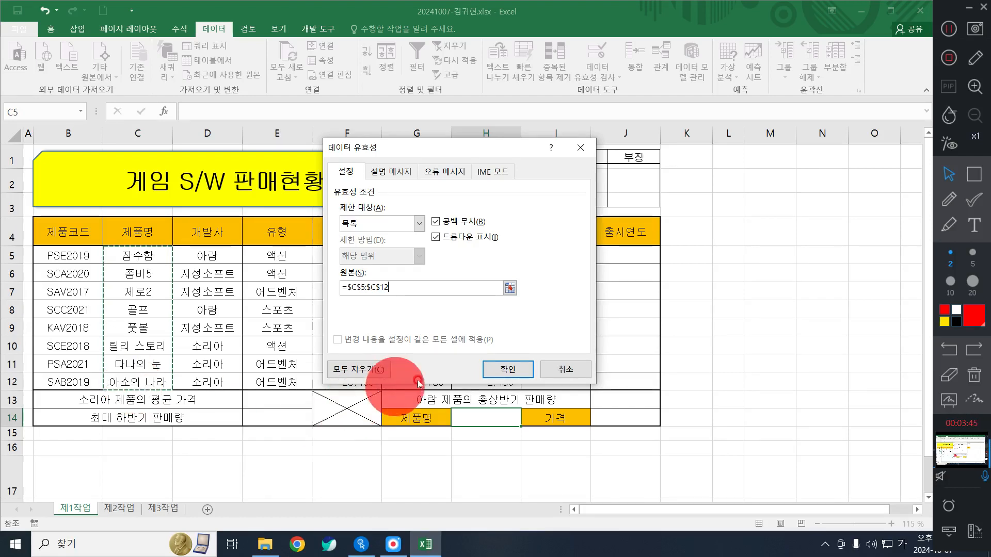
{"action": "left_click", "coordinate": [493, 370]}
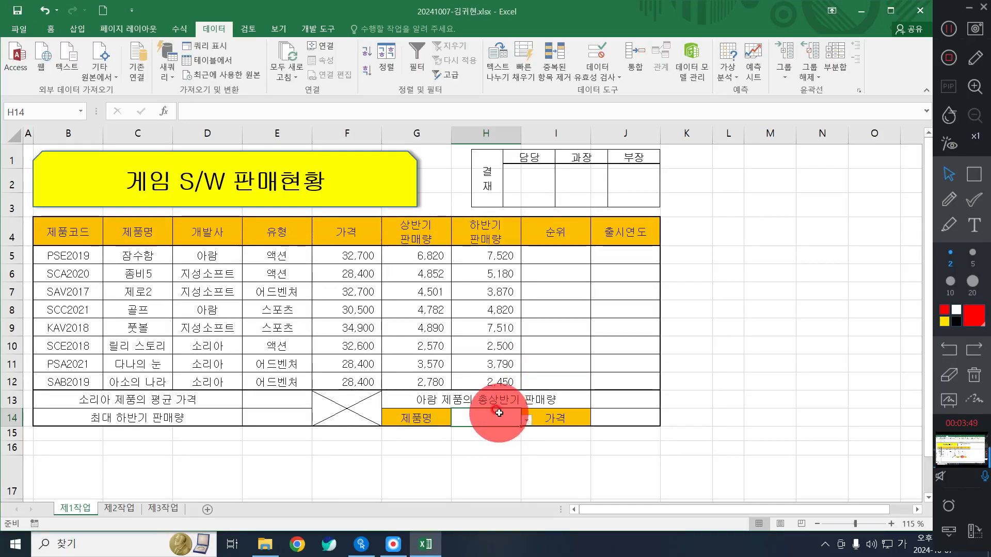
- Pick 잠수함 from H14's dropdown, then confirm the unlisted entry 아람 is rejected and cancel it
{"action": "left_click", "coordinate": [527, 422]}
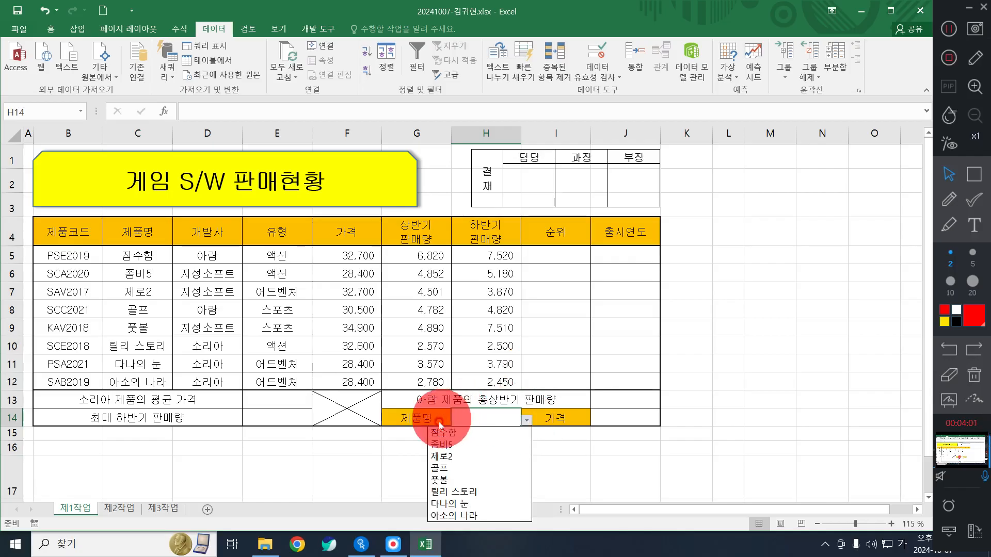
{"action": "left_click", "coordinate": [456, 434]}
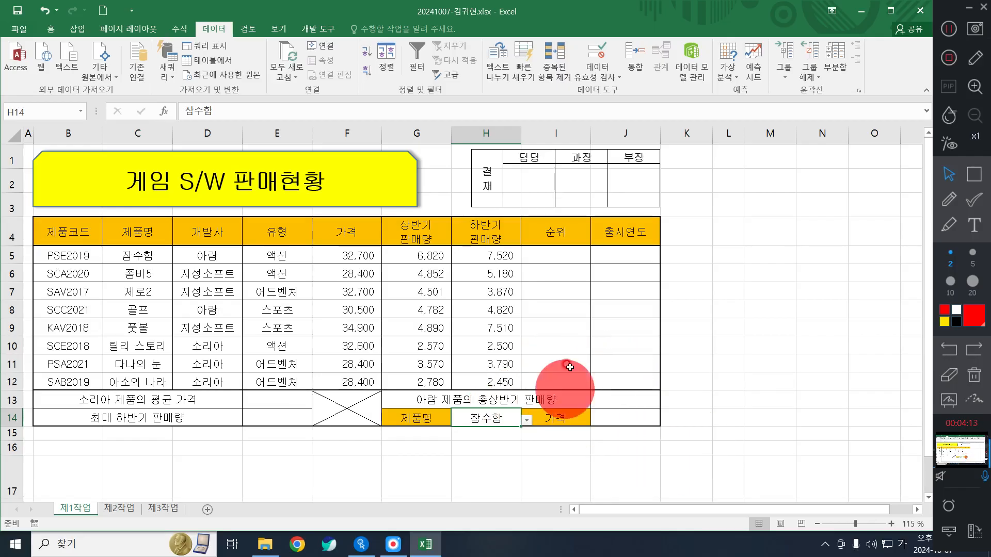
{"action": "left_click", "coordinate": [540, 261]}
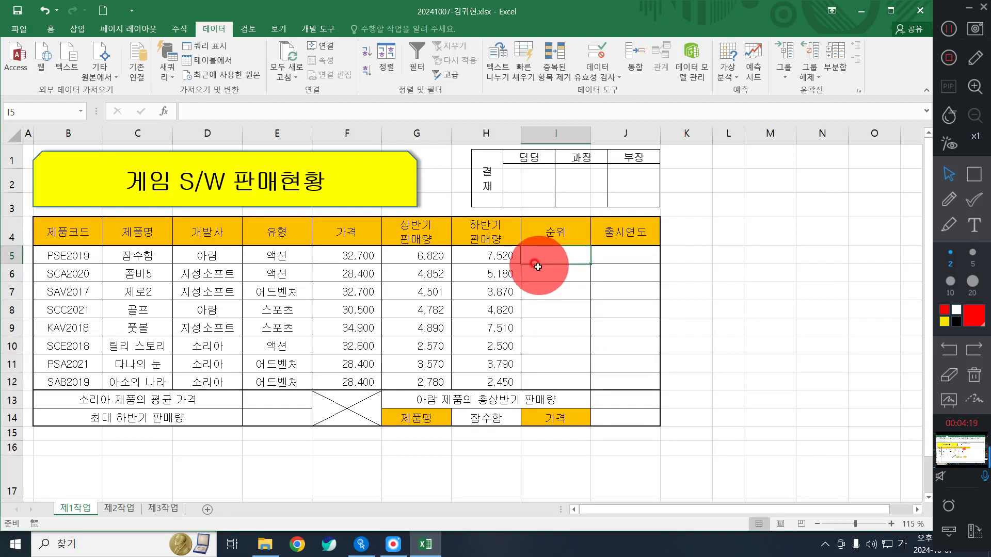
{"action": "left_click", "coordinate": [508, 420]}
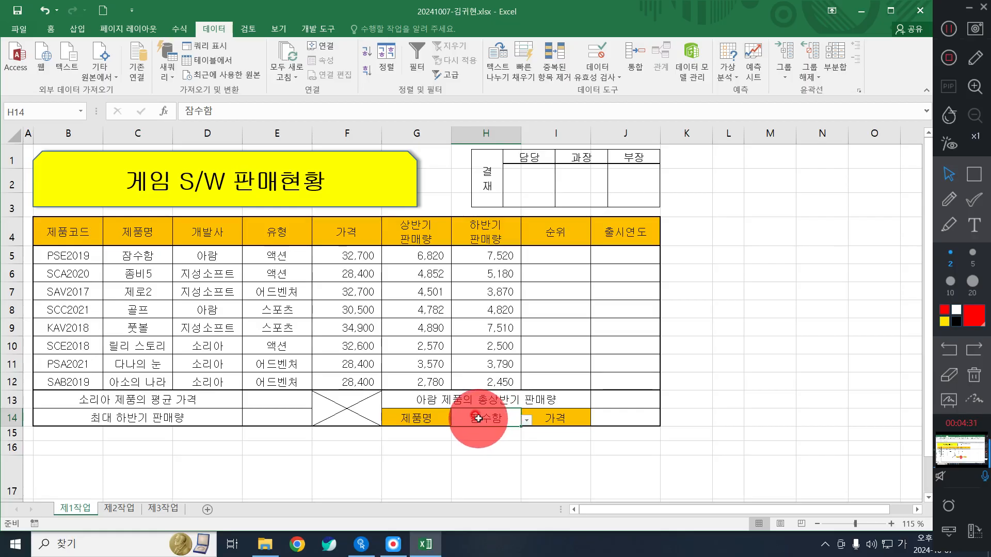
{"action": "type", "text": "아람"}
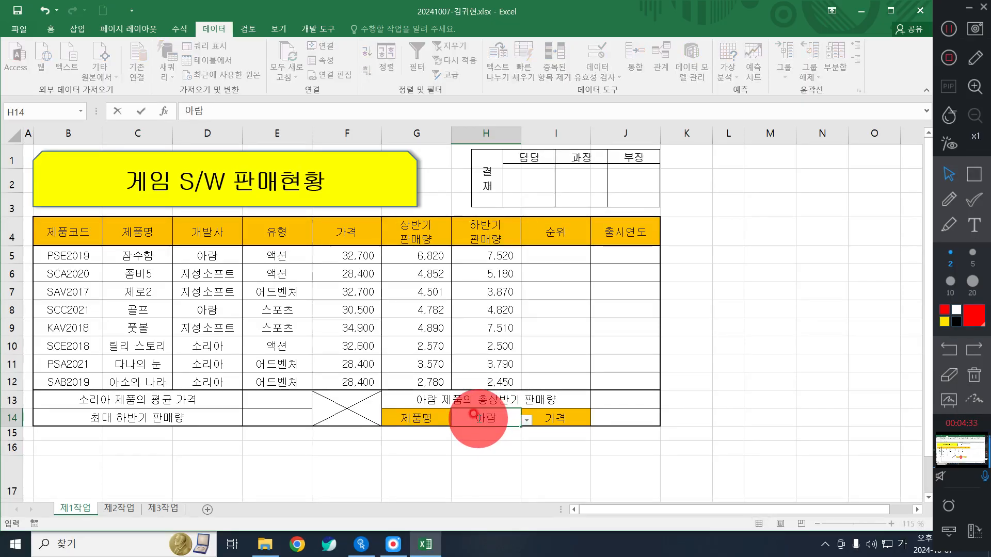
{"action": "key", "text": "Return"}
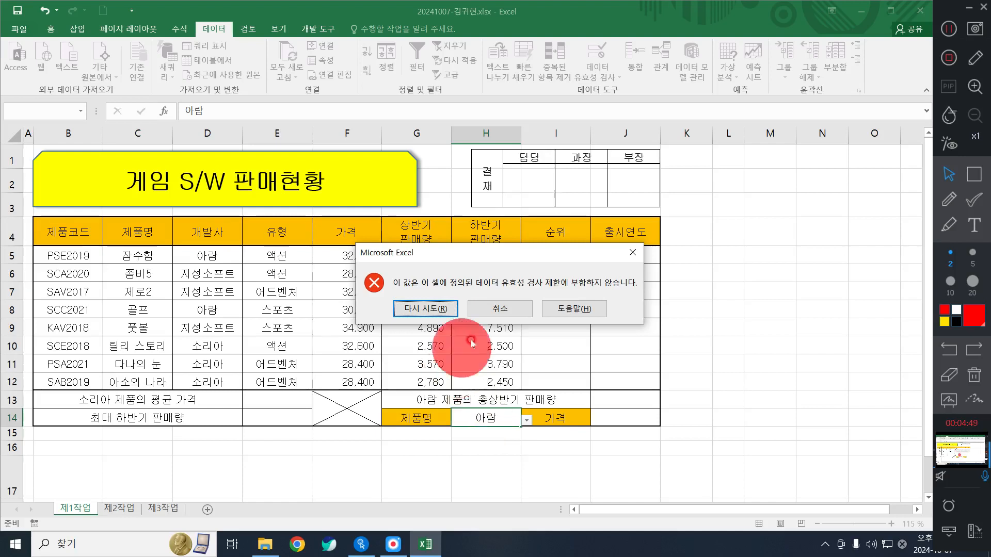
{"action": "left_click", "coordinate": [494, 310]}
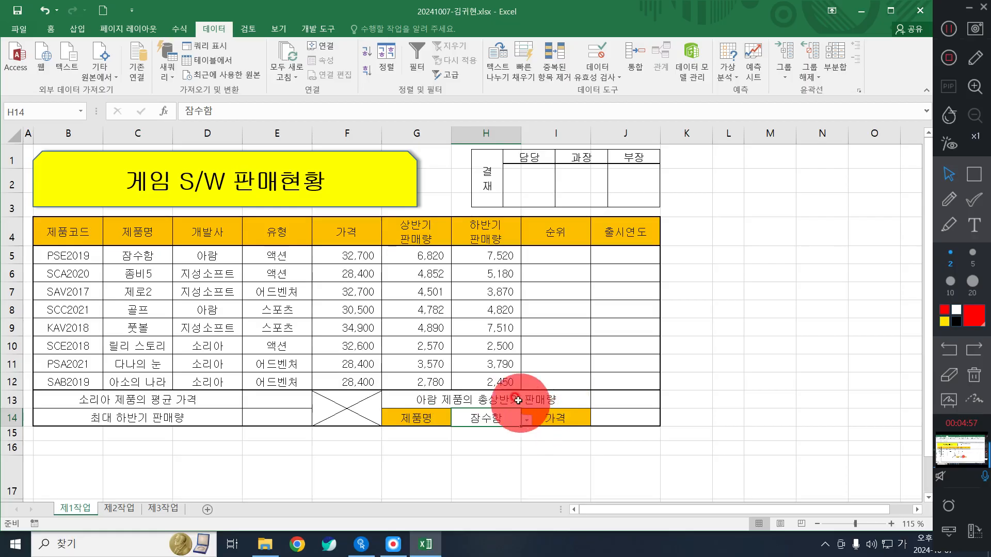
{"action": "right_click", "coordinate": [463, 416]}
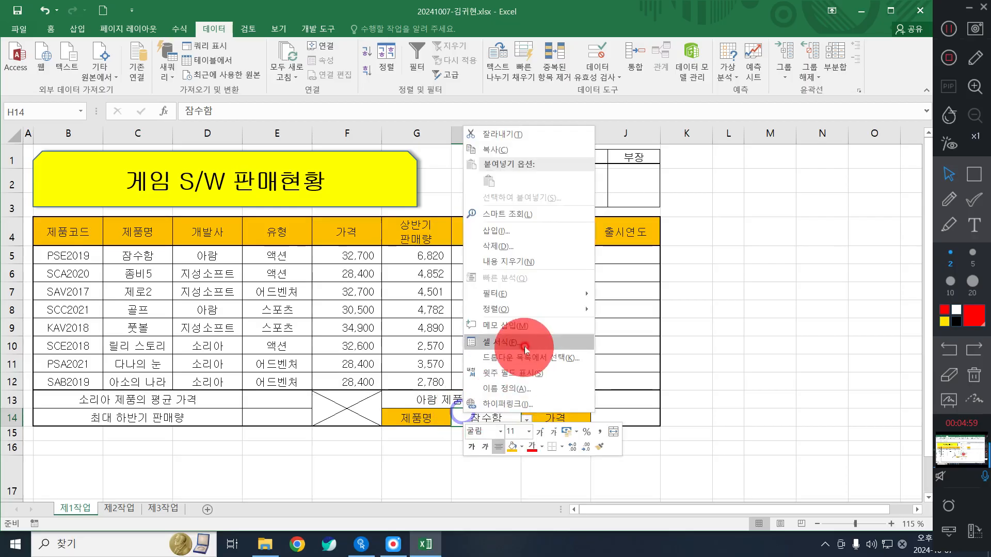
{"action": "left_click", "coordinate": [632, 357]}
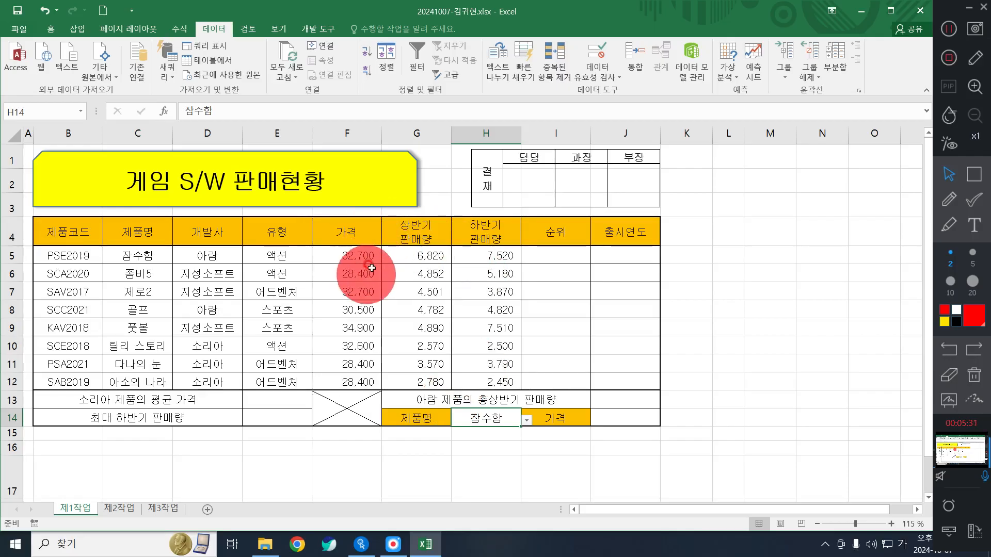
- Open Format Cells for the price cells F5:F12
{"action": "left_click_drag", "start_coordinate": [366, 258], "coordinate": [362, 382]}
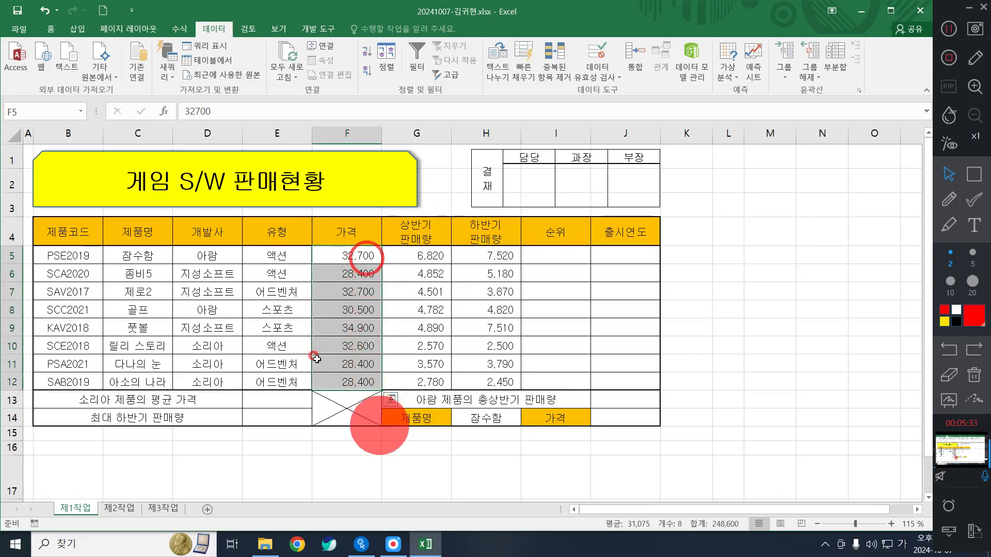
{"action": "left_click_drag", "start_coordinate": [346, 254], "coordinate": [361, 379]}
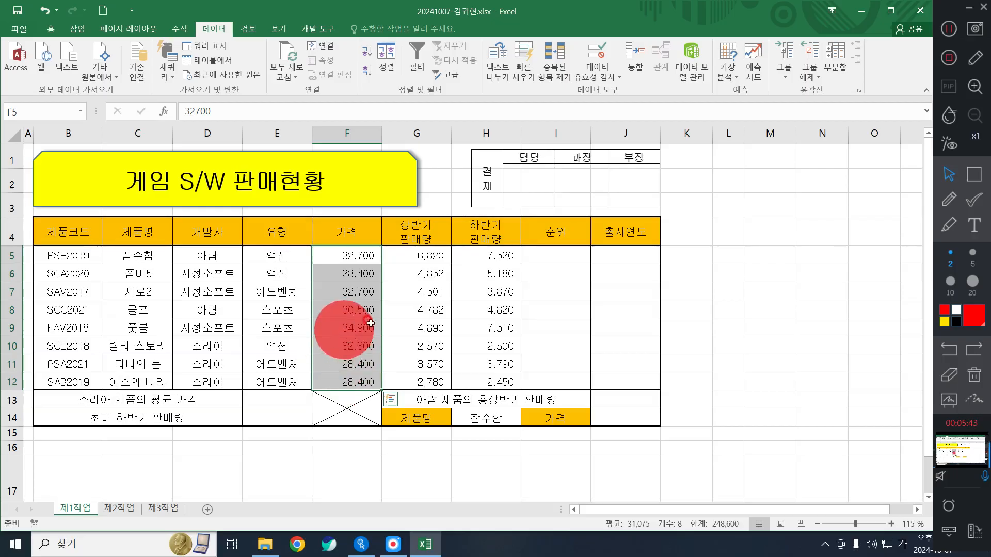
{"action": "right_click", "coordinate": [348, 306]}
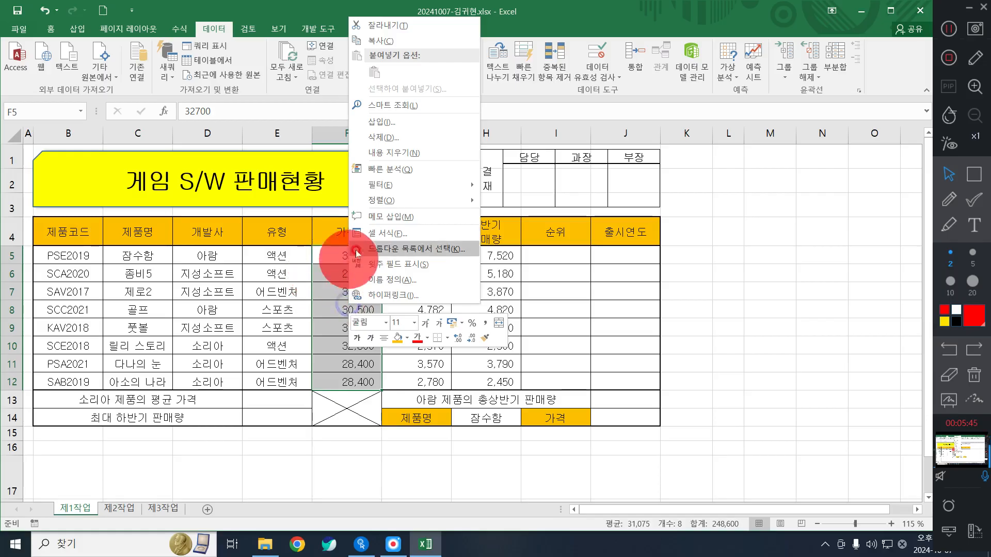
{"action": "left_click", "coordinate": [362, 234]}
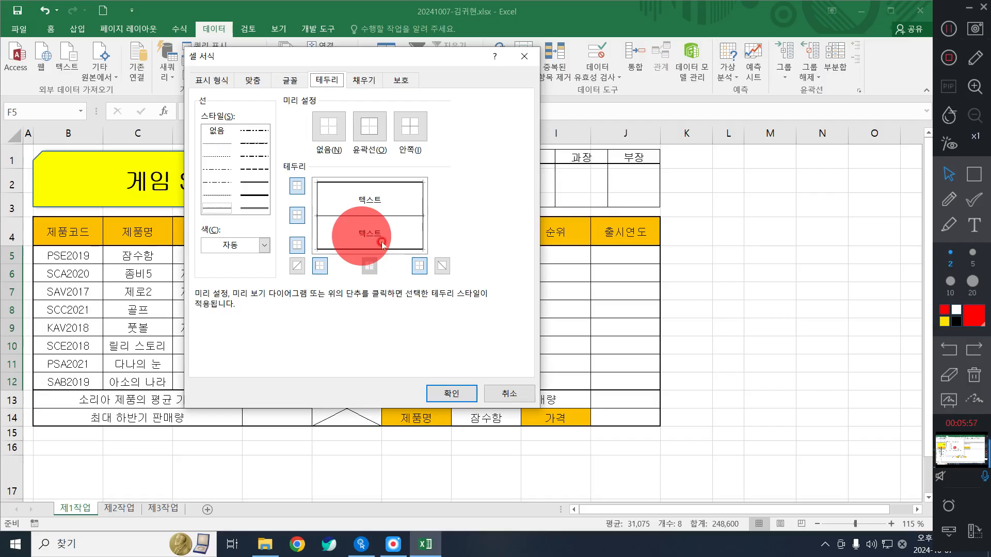
- Launch Notepad, show the number-format categories in Format Cells, and maximize Notepad
{"action": "left_click", "coordinate": [15, 544]}
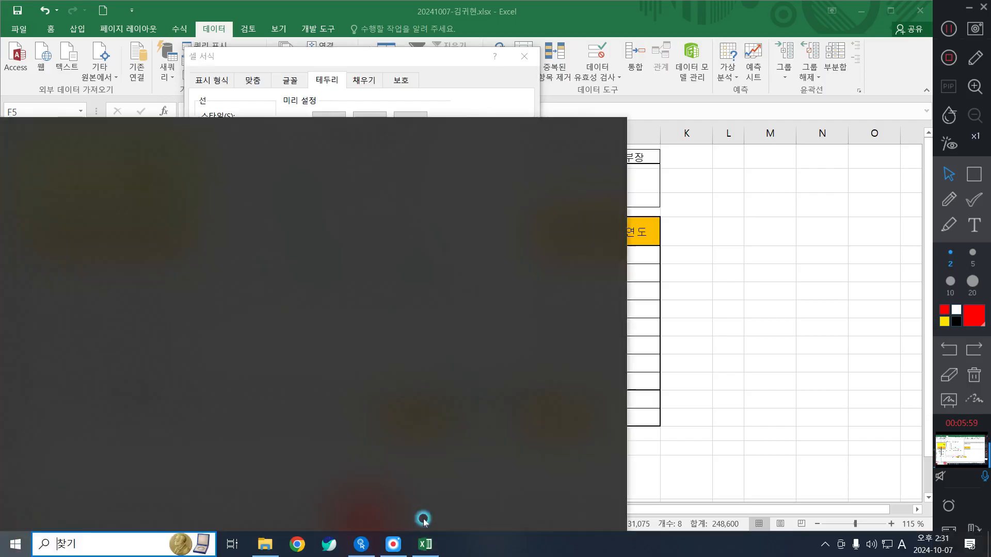
{"action": "left_click", "coordinate": [265, 351]}
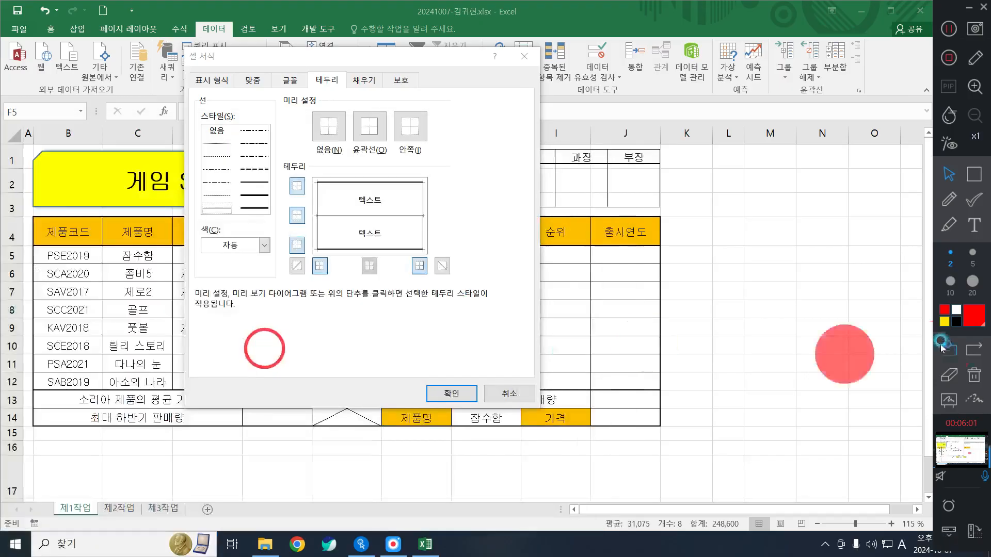
{"action": "left_click", "coordinate": [211, 80]}
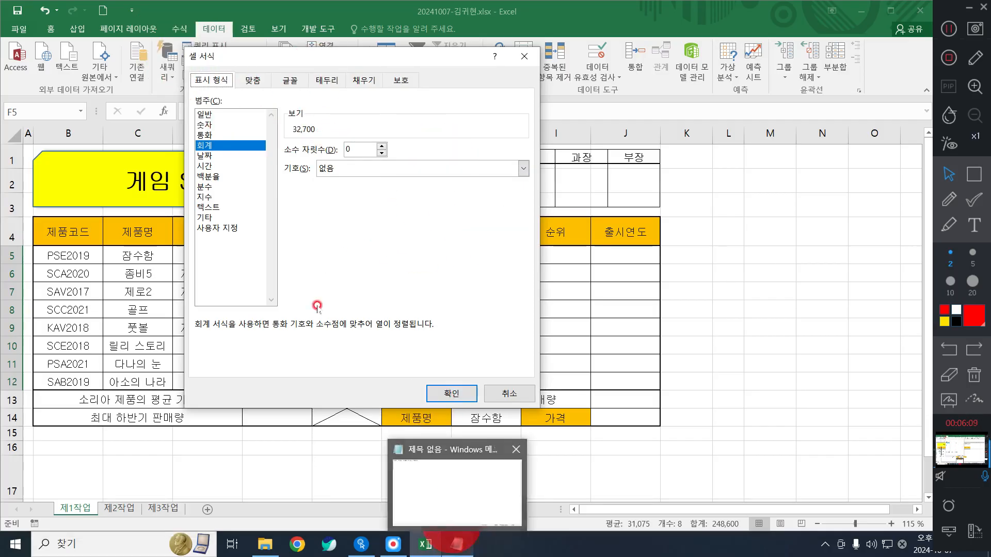
{"action": "left_click", "coordinate": [212, 81]}
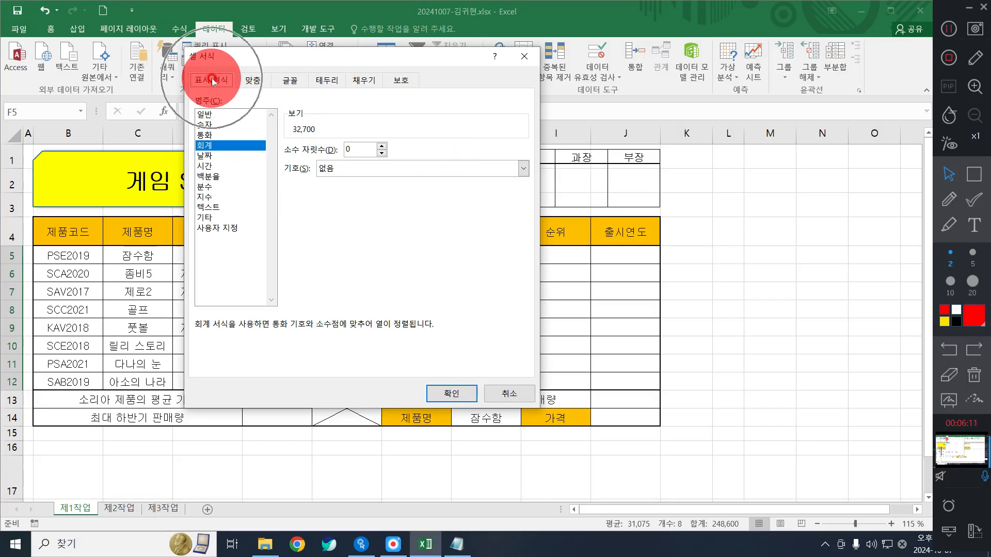
{"action": "left_click", "coordinate": [457, 545]}
{"action": "double_click", "coordinate": [345, 78]}
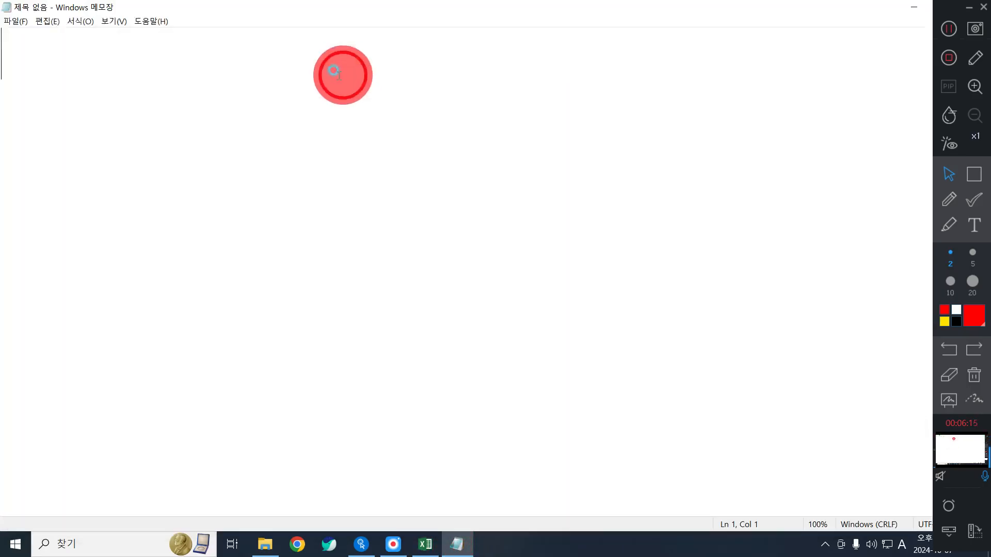
- Write the note '# : 숫자(0 숫자 생략)' with a '0 : 숫자' line below it
{"action": "left_click", "coordinate": [252, 133]}
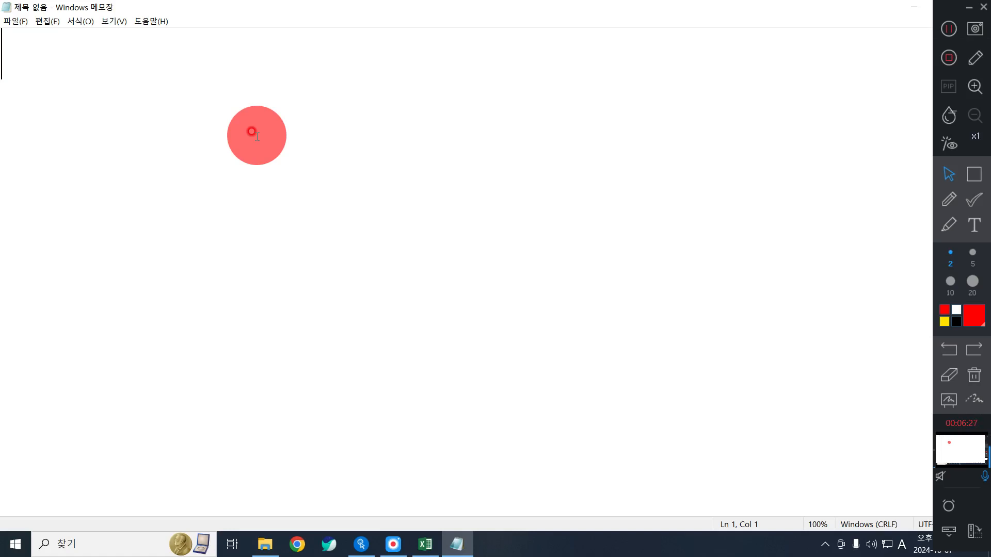
{"action": "type", "text": "# "}
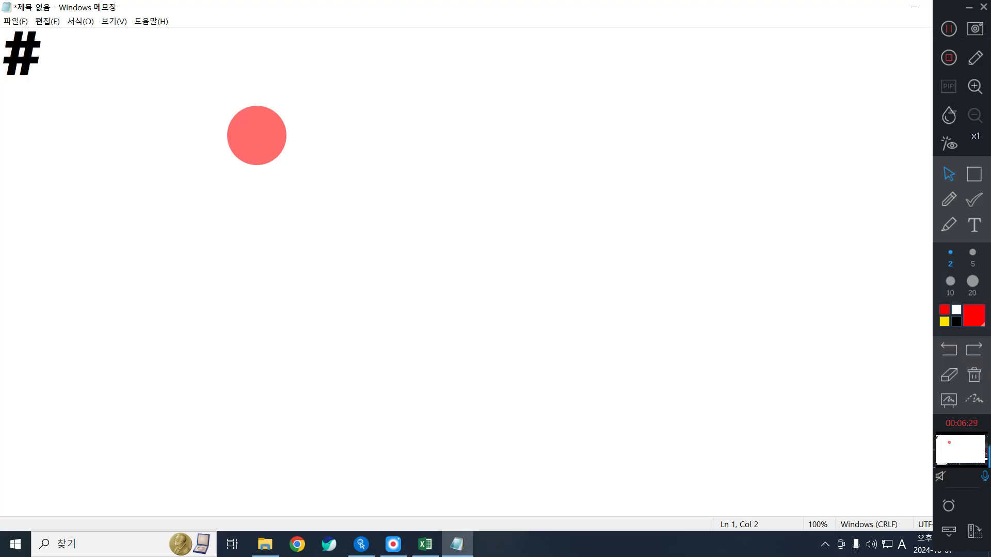
{"action": "type", "text": "0"}
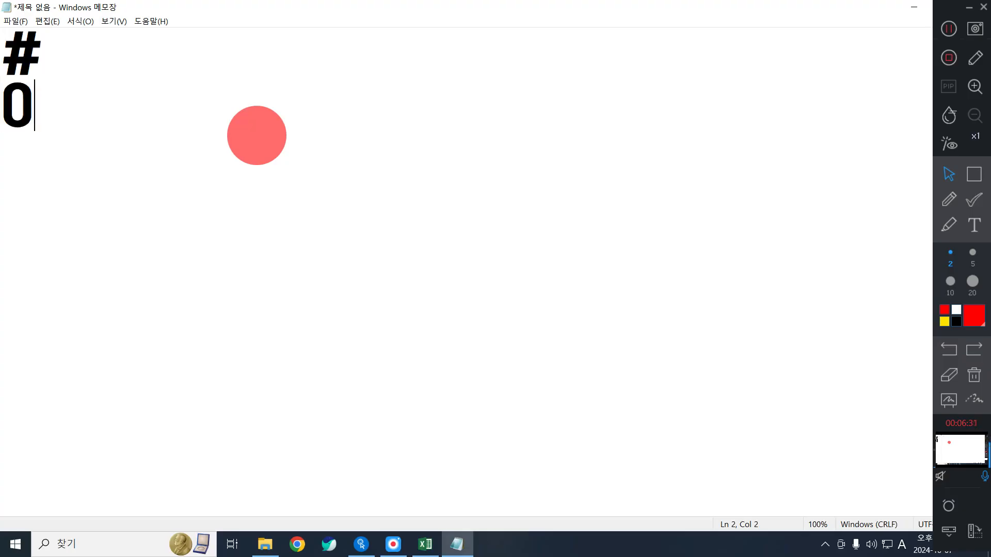
{"action": "key", "text": "Return"}
{"action": "key", "text": "Up"}
{"action": "key", "text": "End"}
{"action": "key", "text": "Up"}
{"action": "type", "text": ": TN"}
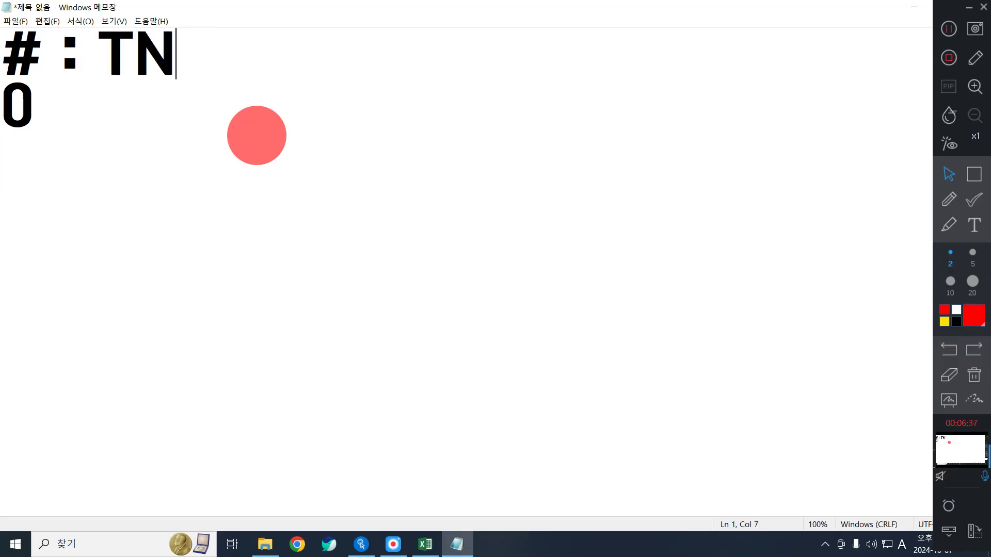
{"action": "key", "text": "BackSpace"}
{"action": "key", "text": "BackSpace"}
{"action": "key", "text": "Hangul"}
{"action": "type", "text": "숫자"}
{"action": "key", "text": "Down"}
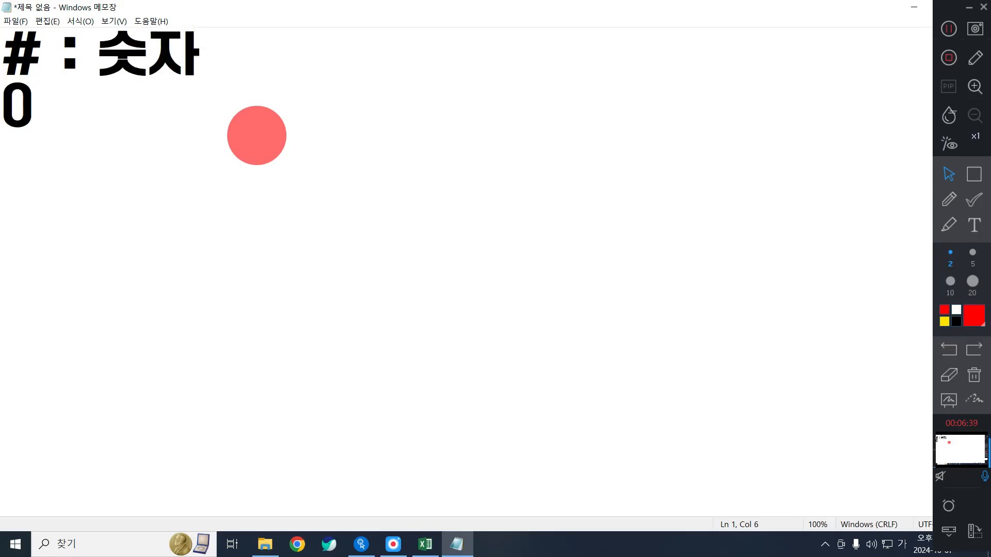
{"action": "type", "text": ": 숫자"}
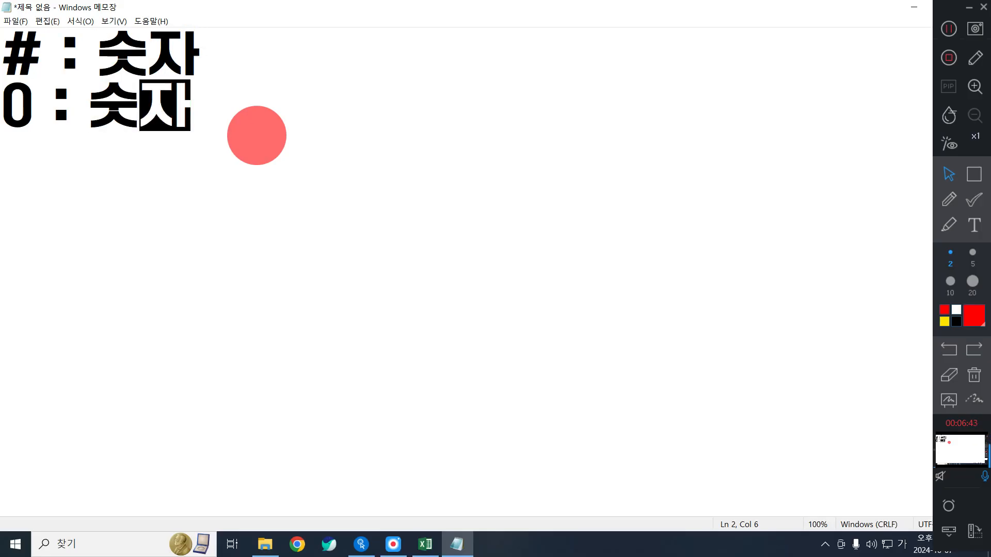
{"action": "key", "text": "Up"}
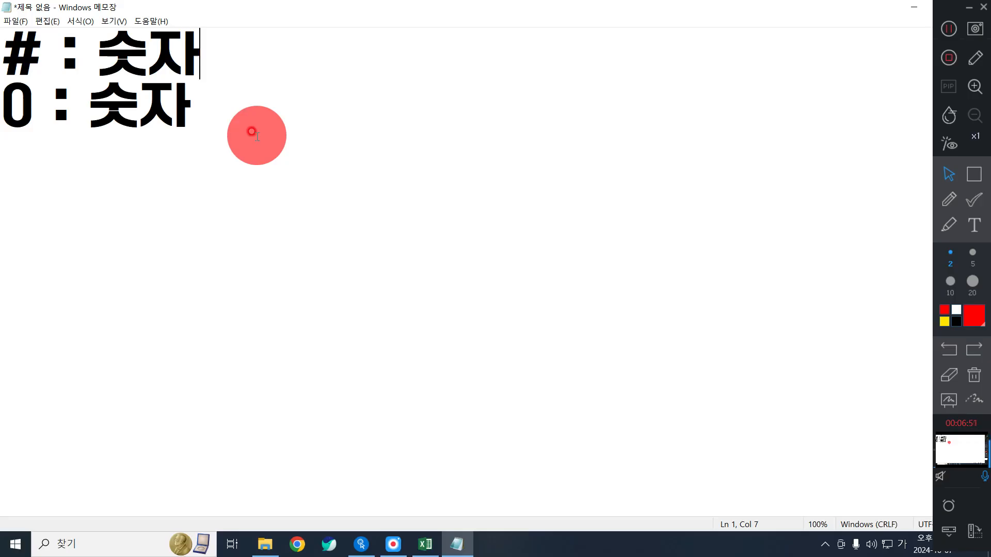
{"action": "key", "text": "BackSpace"}
{"action": "type", "text": "(새"}
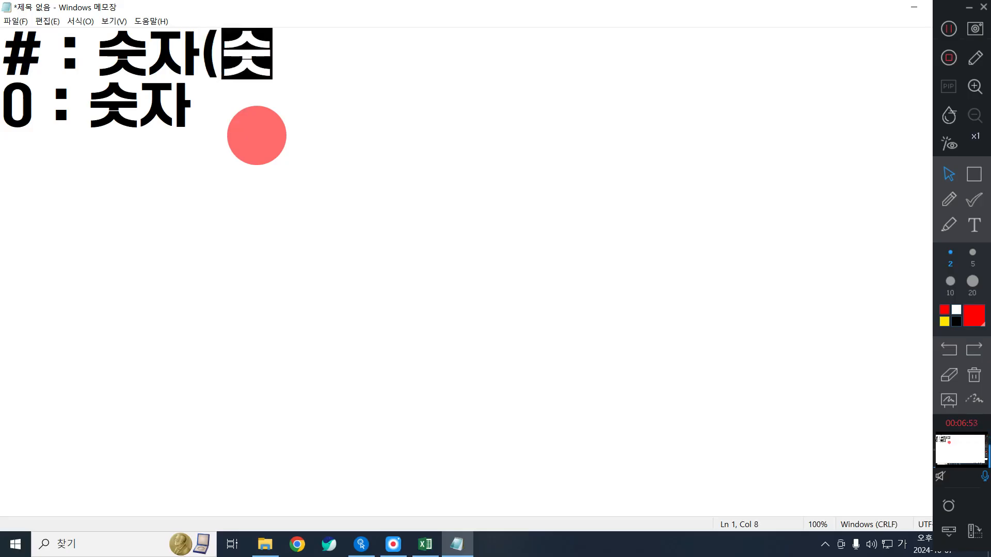
{"action": "key", "text": "BackSpace"}
{"action": "key", "text": "BackSpace"}
{"action": "type", "text": "0 "}
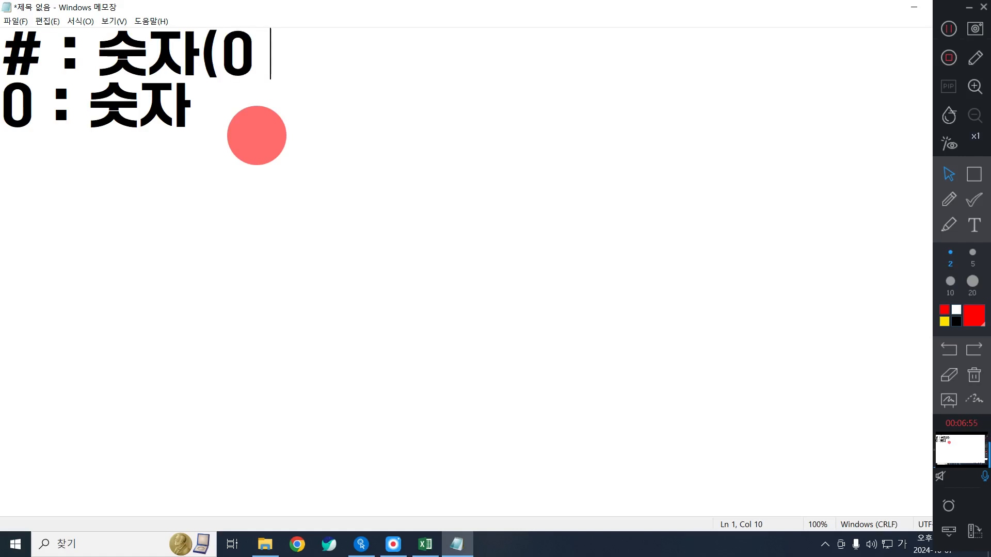
{"action": "type", "text": "숫자 생략)"}
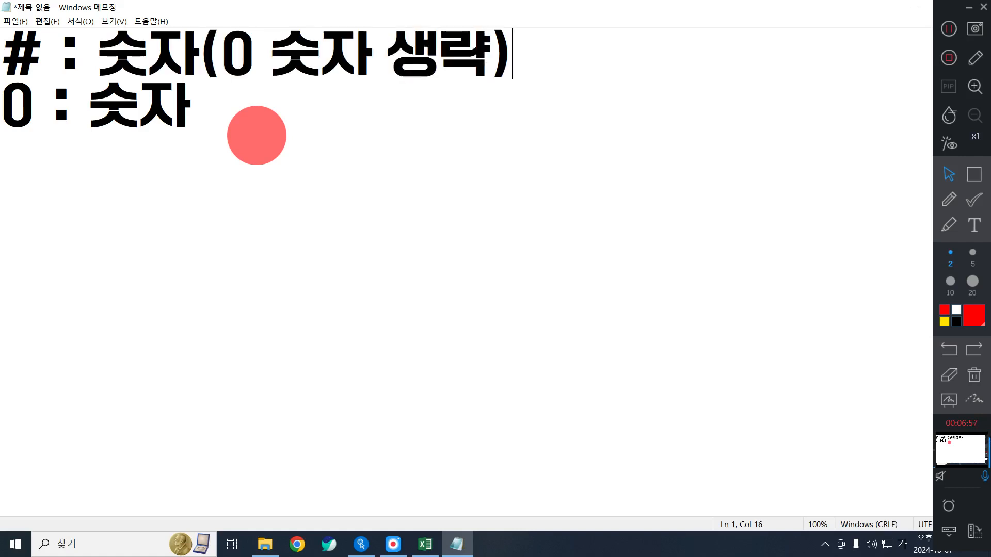
- Complete the 0 line as '0 : 숫자(0 숫자 생략x)' and add the example 01234 after a blank line
{"action": "left_click", "coordinate": [257, 135]}
{"action": "type", "text": "("}
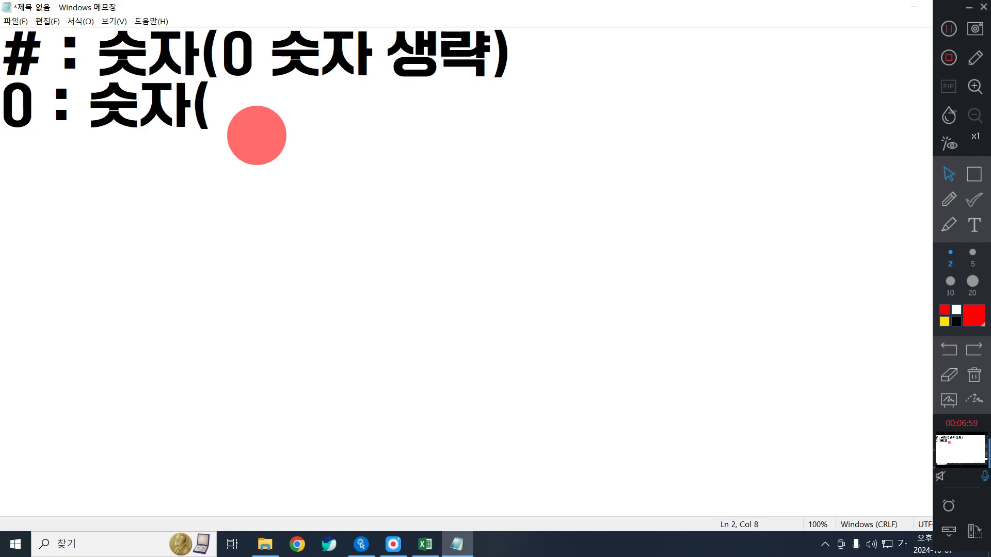
{"action": "type", "text": "0 숫자 생"}
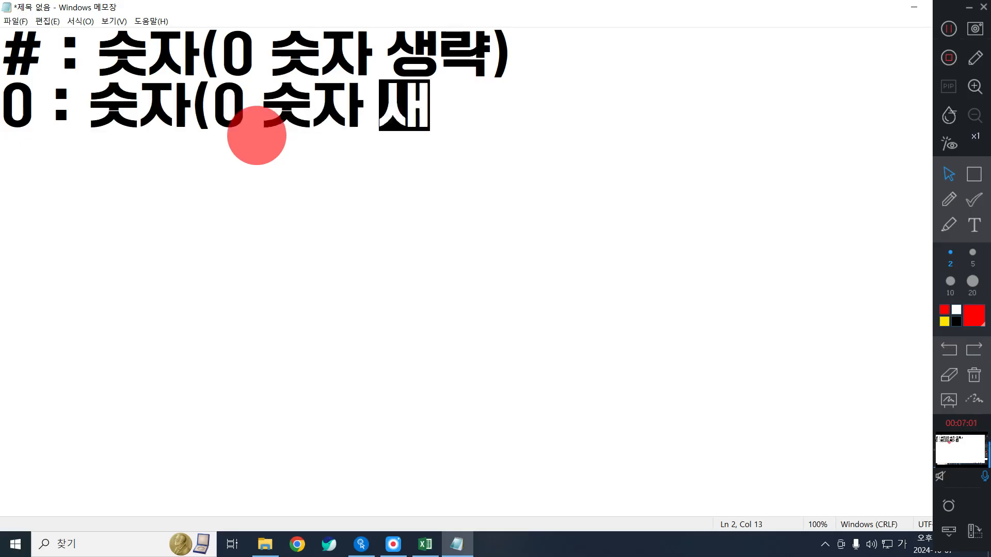
{"action": "type", "text": "략"}
{"action": "key", "text": "Hangul"}
{"action": "type", "text": "x"}
{"action": "key", "text": "BackSpace"}
{"action": "key", "text": "BackSpace"}
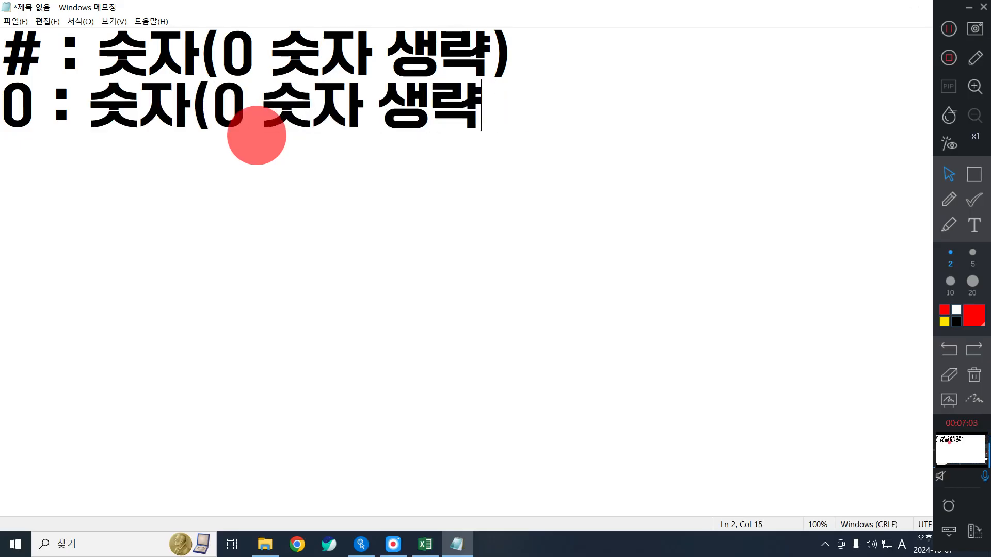
{"action": "type", "text": "x0"}
{"action": "key", "text": "BackSpace"}
{"action": "type", "text": ")"}
{"action": "key", "text": "Return"}
{"action": "key", "text": "Return"}
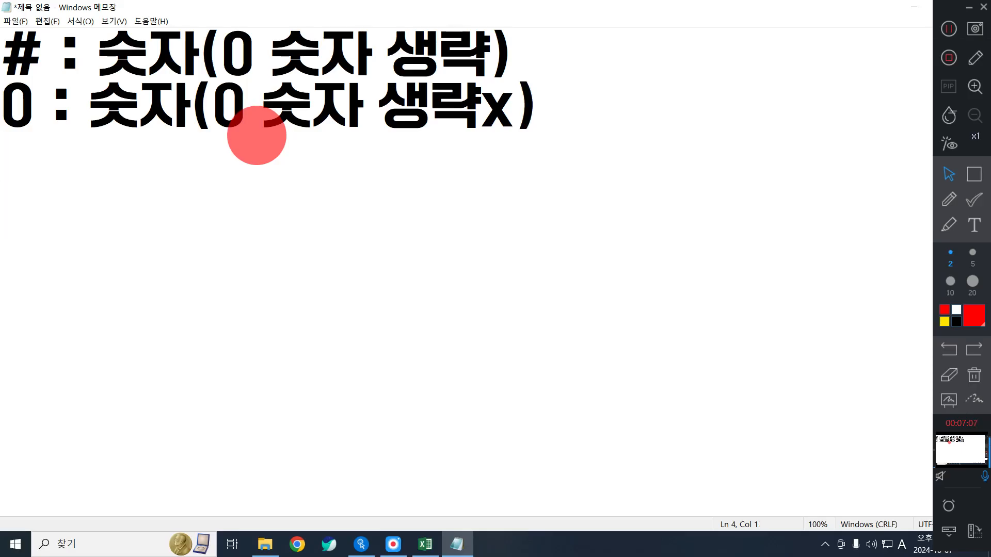
{"action": "type", "text": "01234"}
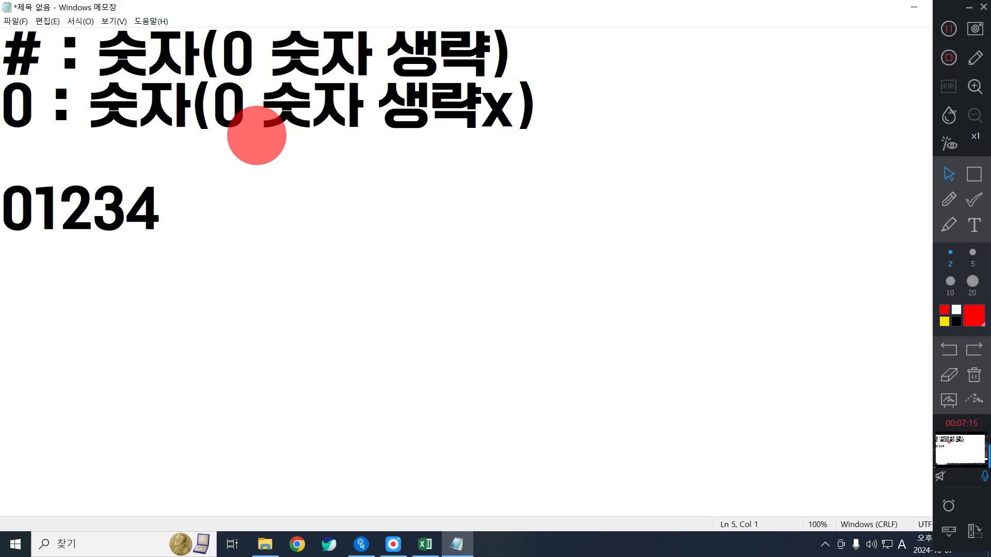
- Write the hash example '#####원 → 1234원', taking the arrow from the ㅁ symbol list
{"action": "type", "text": "###"}
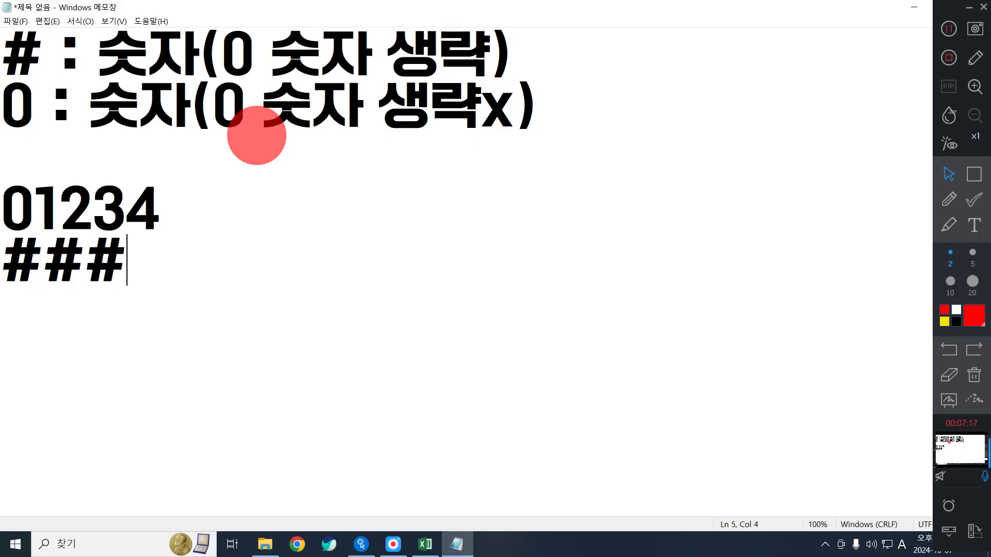
{"action": "type", "text": "# A"}
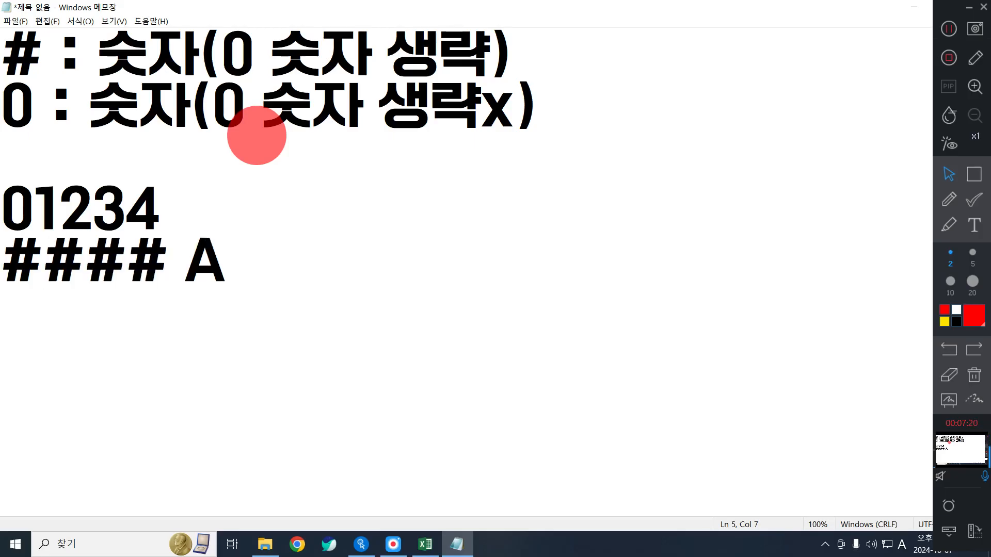
{"action": "key", "text": "BackSpace"}
{"action": "key", "text": "Menu"}
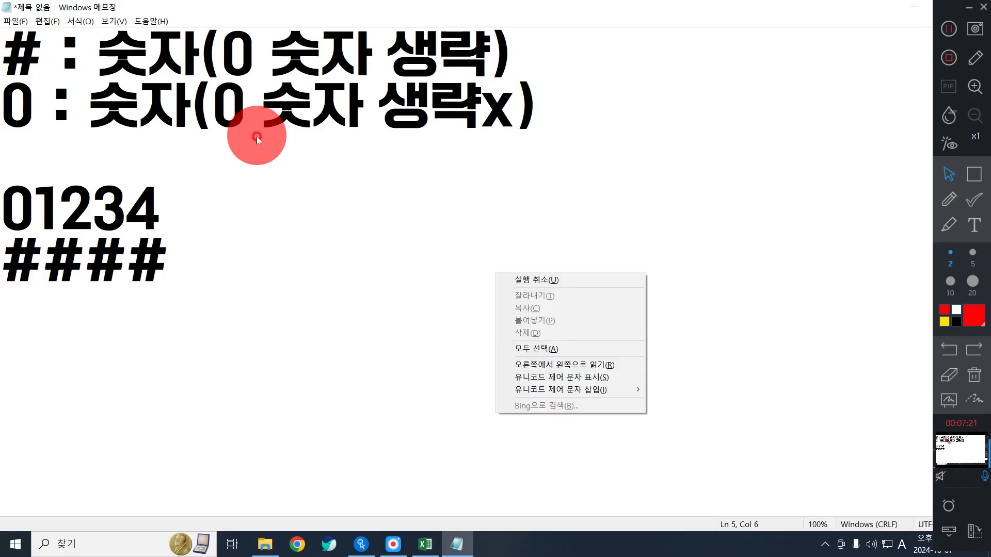
{"action": "key", "text": "a"}
{"action": "left_click", "coordinate": [258, 237]}
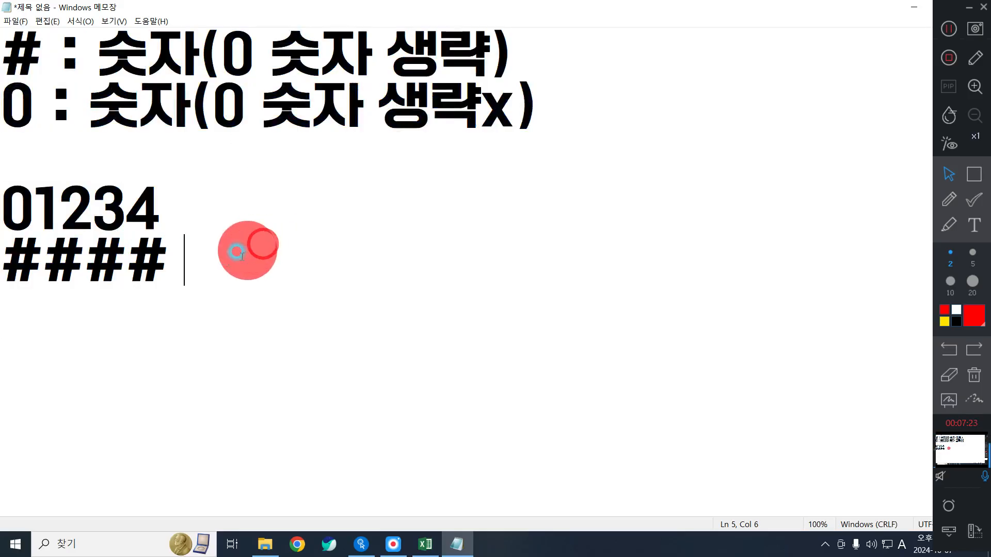
{"action": "type", "text": "A"}
{"action": "key", "text": "BackSpace"}
{"action": "key", "text": "Hangul"}
{"action": "type", "text": "ㅁ"}
{"action": "key", "text": "Hangul_Hanja"}
{"action": "key", "text": "Page_Down"}
{"action": "key", "text": "Page_Down"}
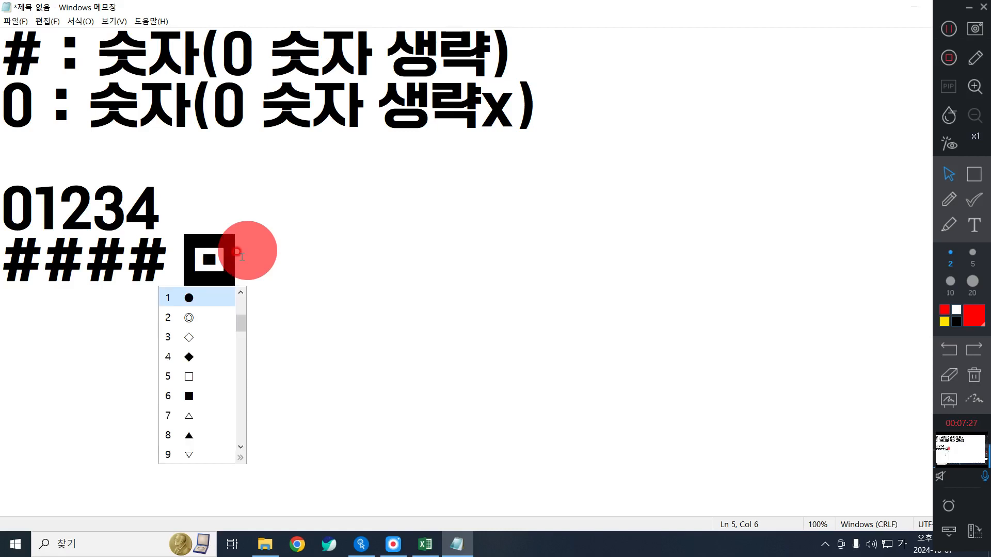
{"action": "key", "text": "2"}
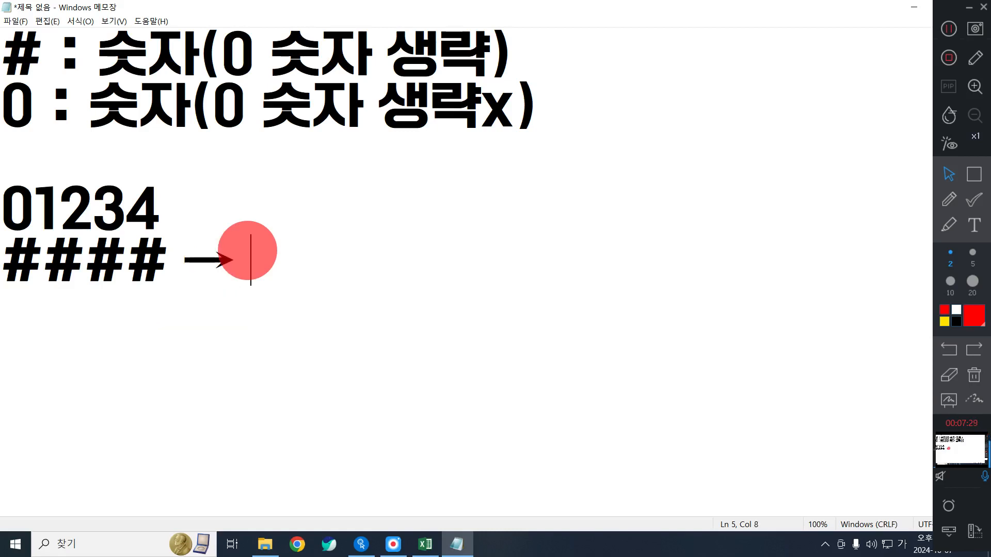
{"action": "type", "text": "1234"}
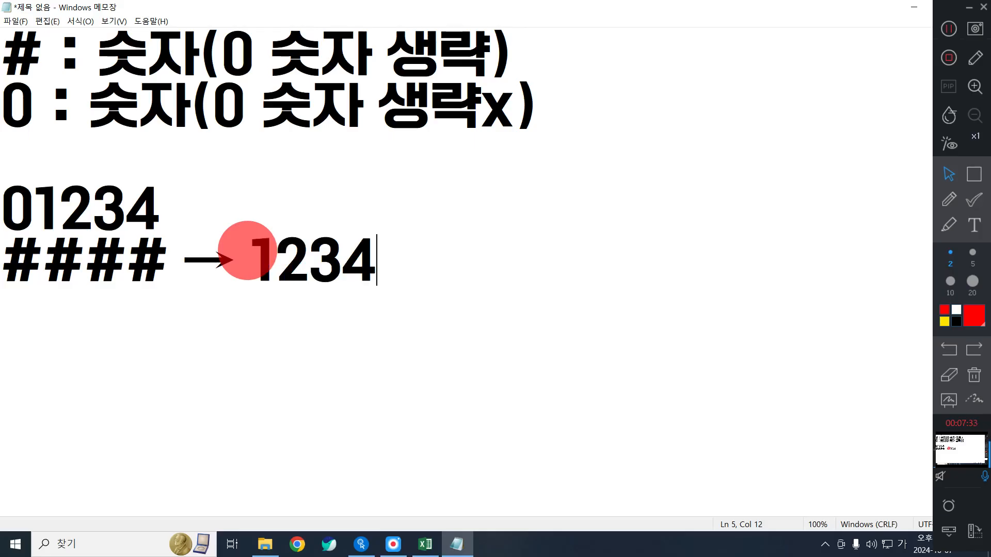
{"action": "key", "text": "Up"}
{"action": "key", "text": "Left"}
{"action": "key", "text": "Right"}
{"action": "key", "text": "Down"}
{"action": "type", "text": "원"}
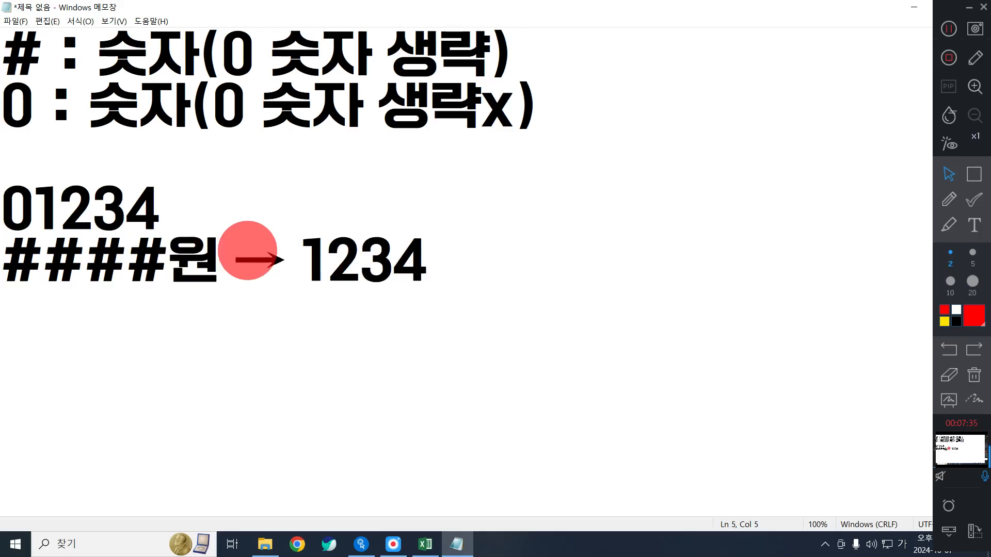
{"action": "key", "text": "Right"}
{"action": "key", "text": "Right"}
{"action": "key", "text": "Right"}
{"action": "key", "text": "Right"}
{"action": "key", "text": "Right"}
{"action": "key", "text": "Right"}
{"action": "key", "text": "Right"}
{"action": "type", "text": "원 "}
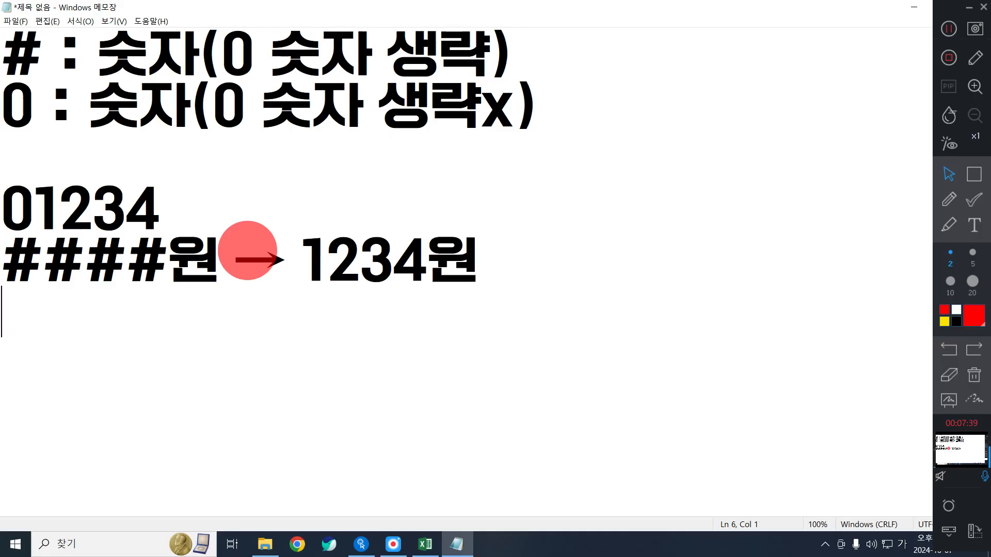
{"action": "type", "text": "00000"}
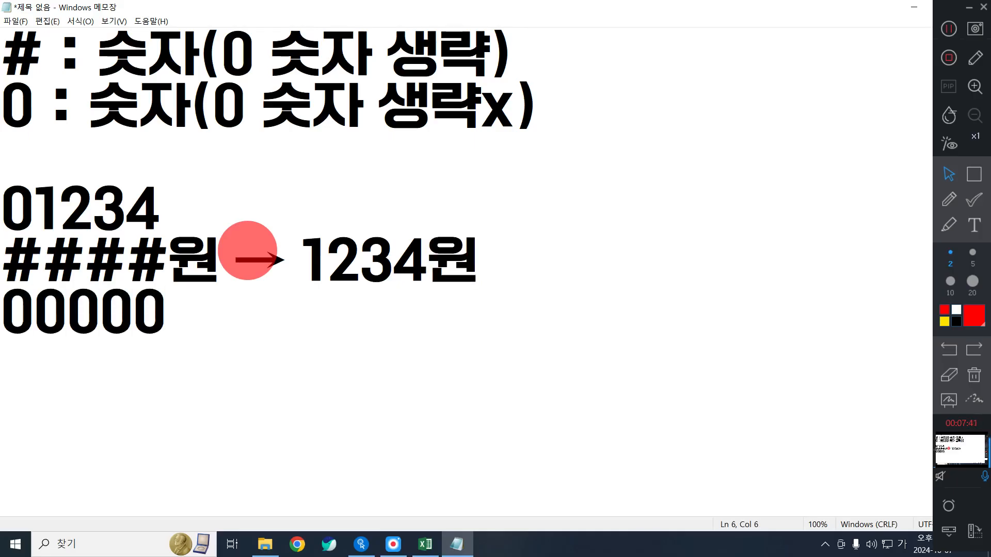
{"action": "key", "text": "Up"}
{"action": "type", "text": "3"}
{"action": "key", "text": "Menu"}
{"action": "key", "text": "Escape"}
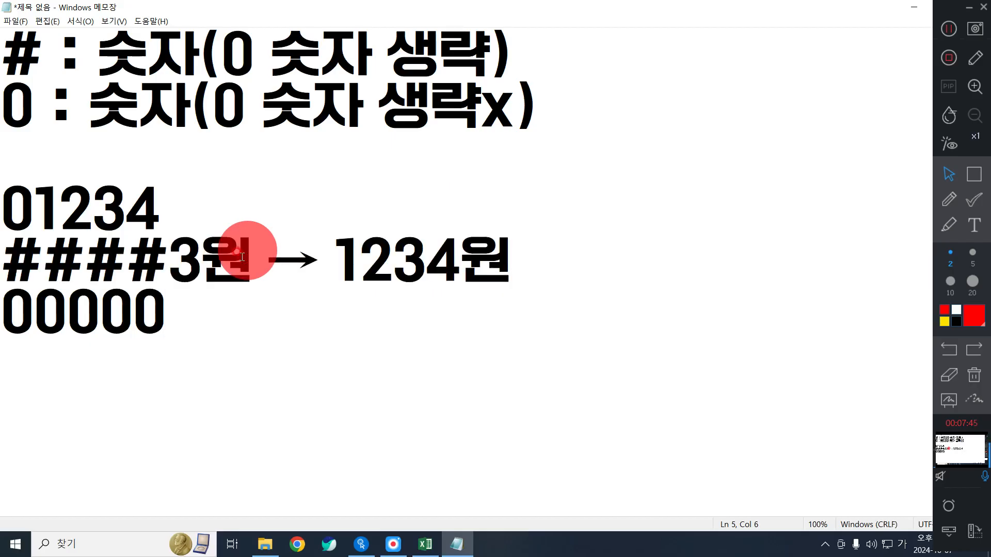
{"action": "key", "text": "BackSpace"}
{"action": "type", "text": "#"}
- Complete the zero example line as '000000 원 → 01234원'
{"action": "key", "text": "Down"}
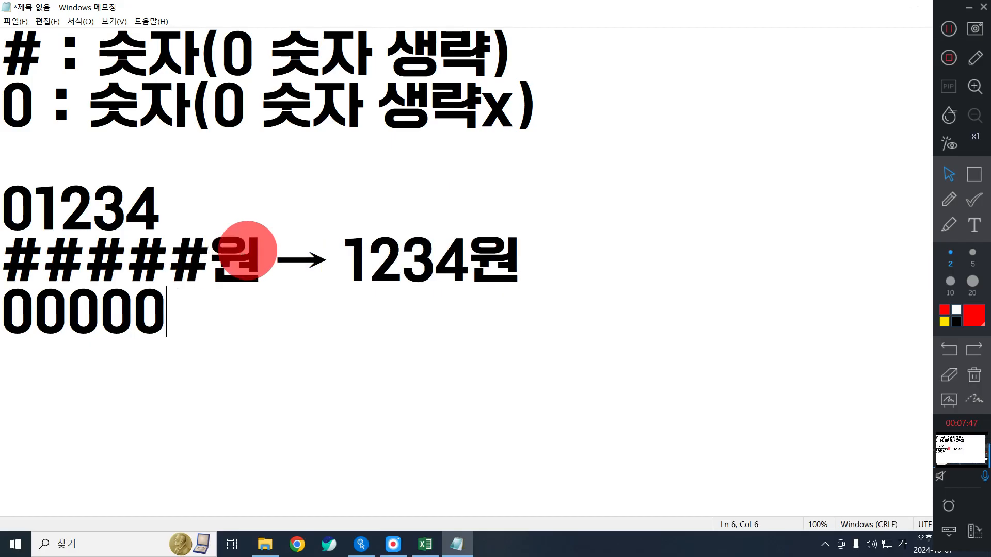
{"action": "type", "text": "#"}
{"action": "key", "text": "Return"}
{"action": "key", "text": "BackSpace"}
{"action": "type", "text": "0 원"}
{"action": "key", "text": "BackSpace"}
{"action": "key", "text": "BackSpace"}
{"action": "key", "text": "BackSpace"}
{"action": "type", "text": "원 ㅁ"}
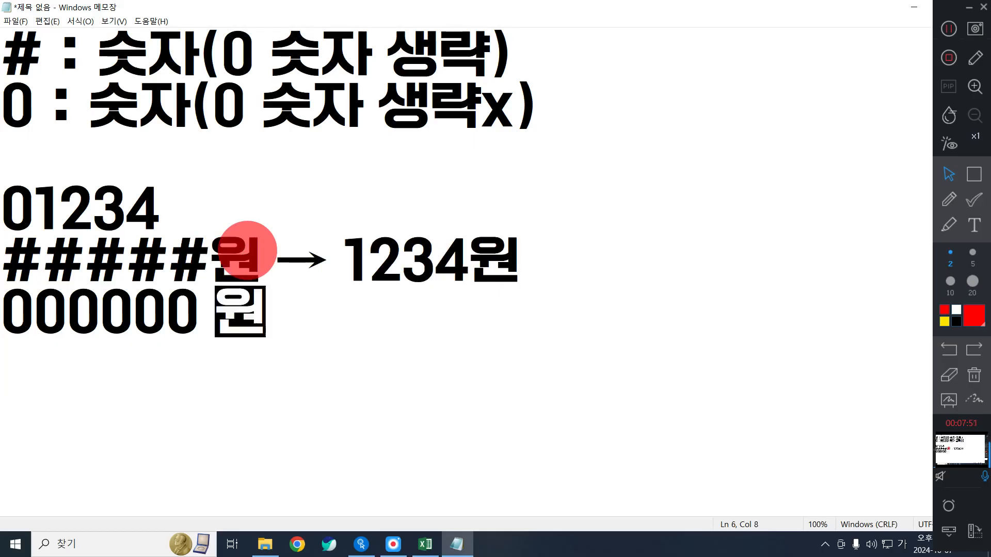
{"action": "key", "text": "Hangul_Hanja"}
{"action": "key", "text": "Page_Down"}
{"action": "key", "text": "Page_Down"}
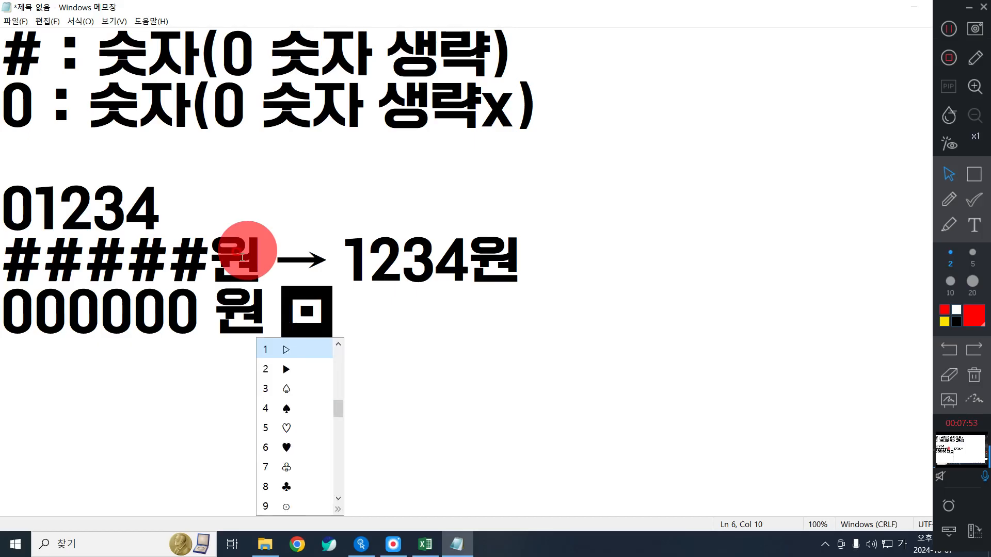
{"action": "key", "text": "Down"}
{"action": "key", "text": "Return"}
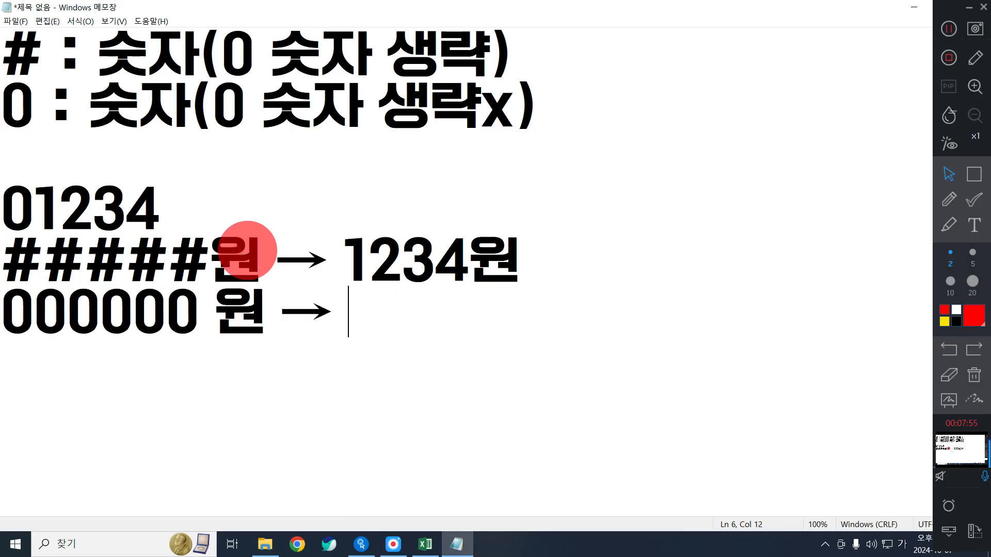
{"action": "type", "text": "01234"}
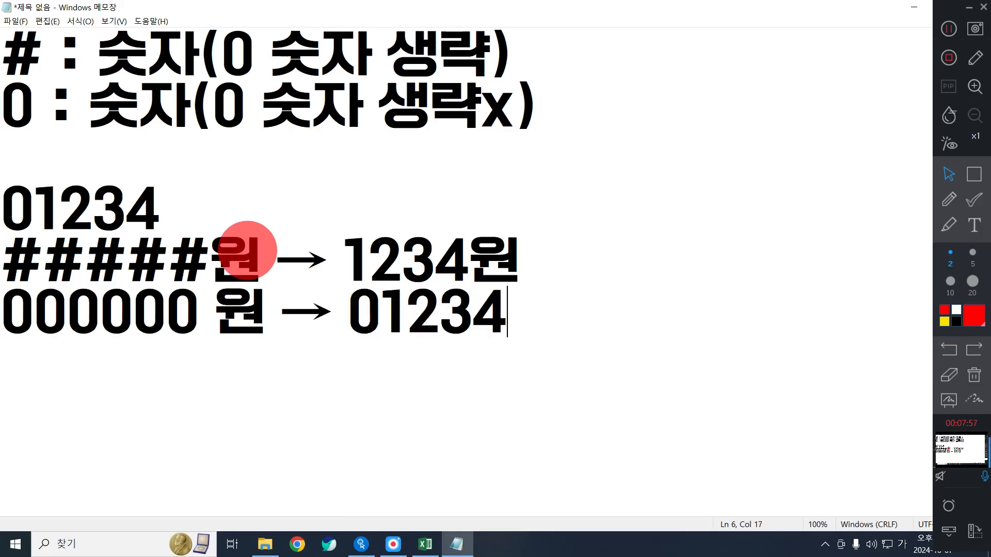
{"action": "type", "text": "원"}
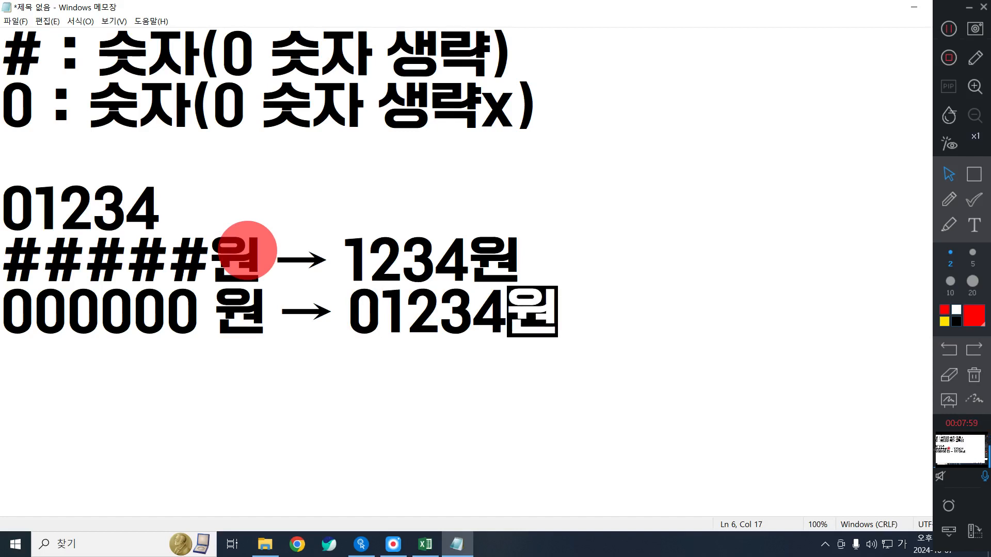
- Trim the zero pattern on line 6 to five zeros, reading '00000 원 → 01234원'
{"action": "left_click_drag", "start_coordinate": [199, 263], "coordinate": [10, 256]}
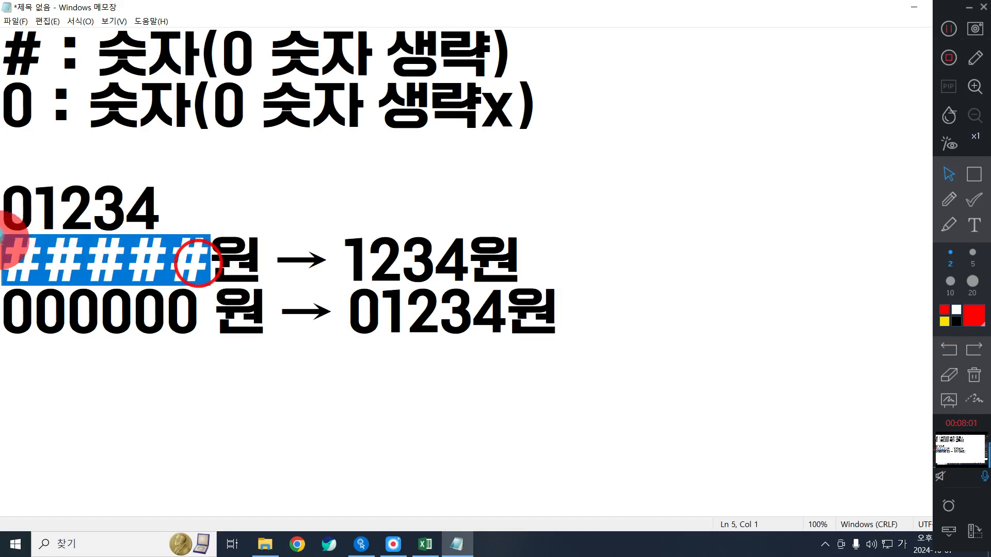
{"action": "left_click_drag", "start_coordinate": [212, 317], "coordinate": [26, 317]}
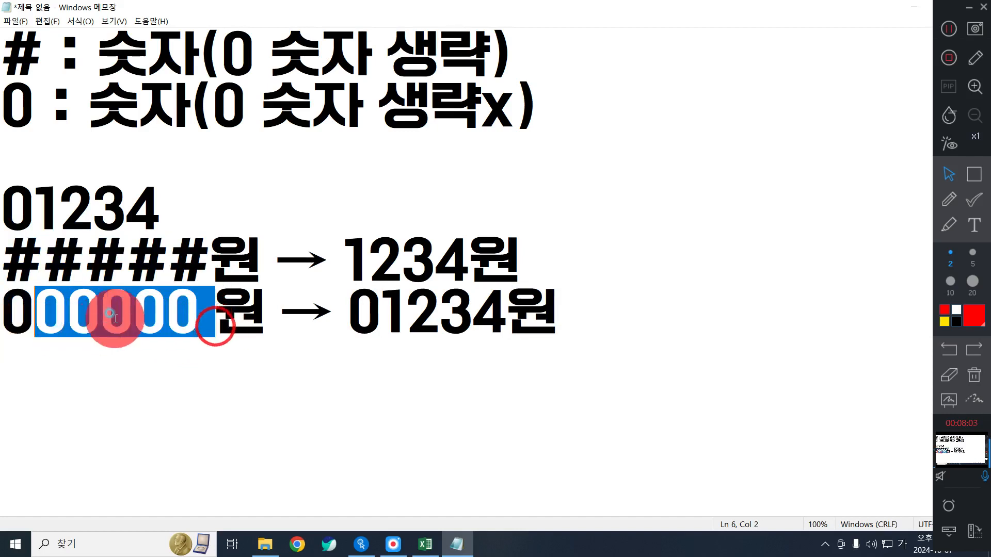
{"action": "left_click", "coordinate": [114, 319]}
{"action": "type", "text": "\\"}
{"action": "key", "text": "Delete"}
{"action": "key", "text": "BackSpace"}
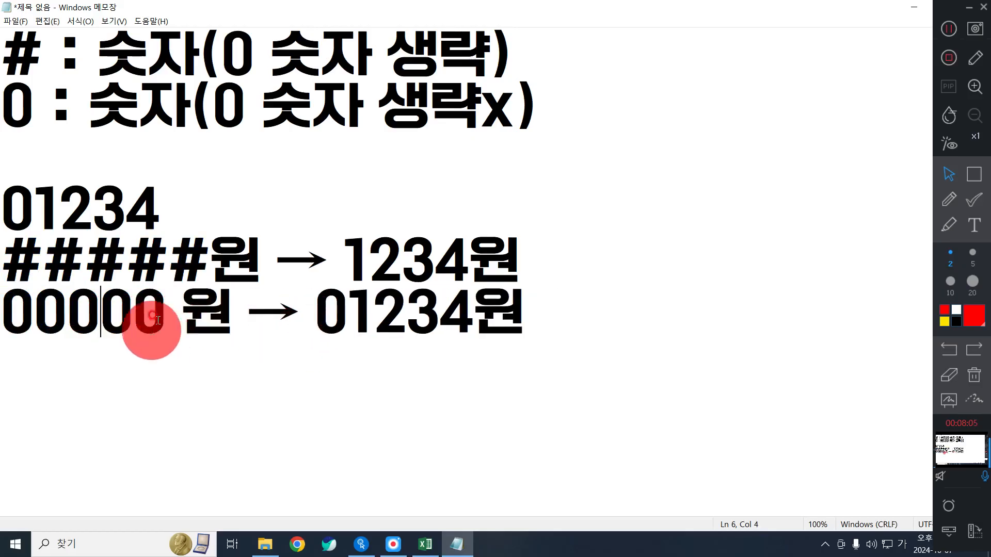
- Highlight 01234, the hash pattern, the zeros and 01234원 in turn, then start a new line
{"action": "left_click_drag", "start_coordinate": [158, 313], "coordinate": [6, 308]}
{"action": "left_click", "coordinate": [78, 215]}
{"action": "left_click_drag", "start_coordinate": [181, 209], "coordinate": [10, 210]}
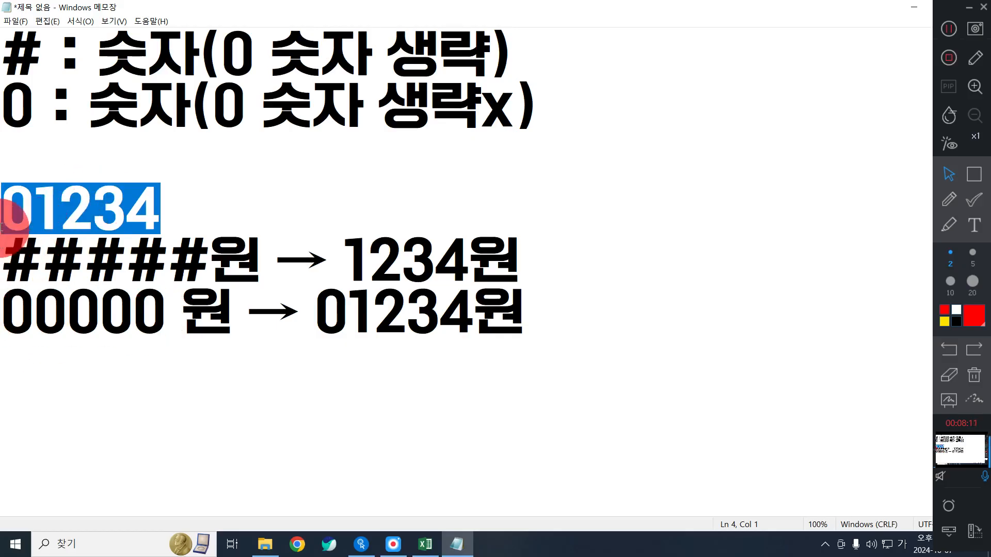
{"action": "left_click_drag", "start_coordinate": [3, 262], "coordinate": [213, 269]}
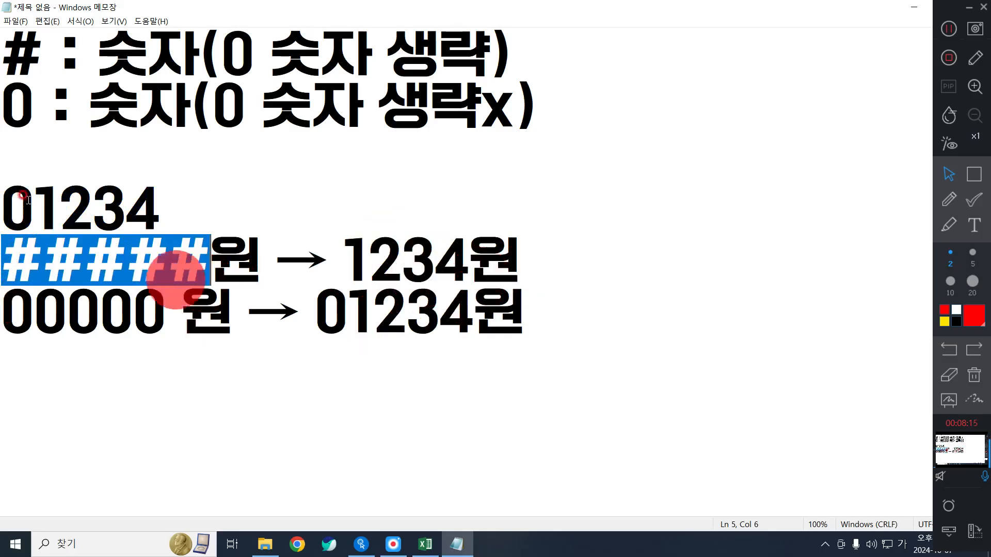
{"action": "left_click_drag", "start_coordinate": [135, 309], "coordinate": [6, 318]}
{"action": "left_click", "coordinate": [96, 342]}
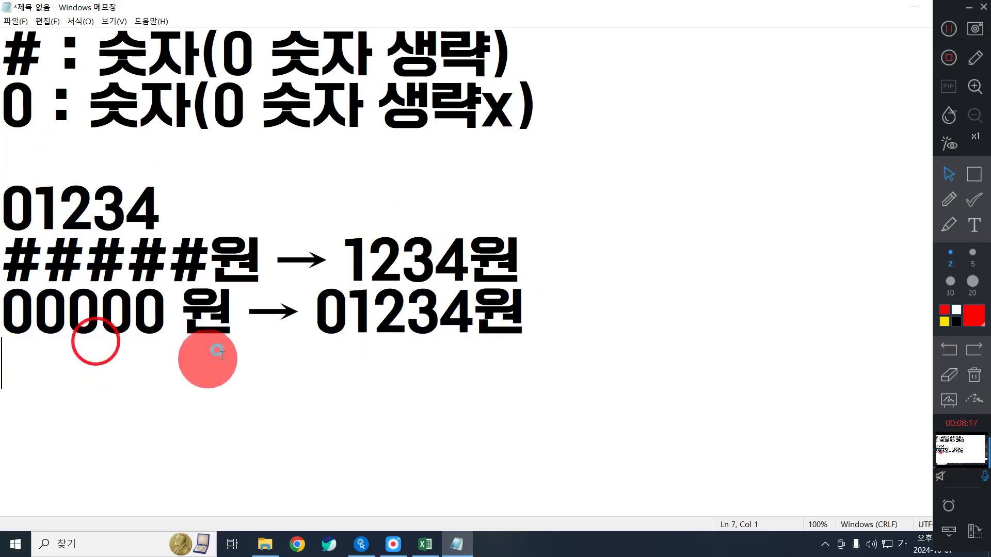
{"action": "left_click_drag", "start_coordinate": [311, 328], "coordinate": [501, 319]}
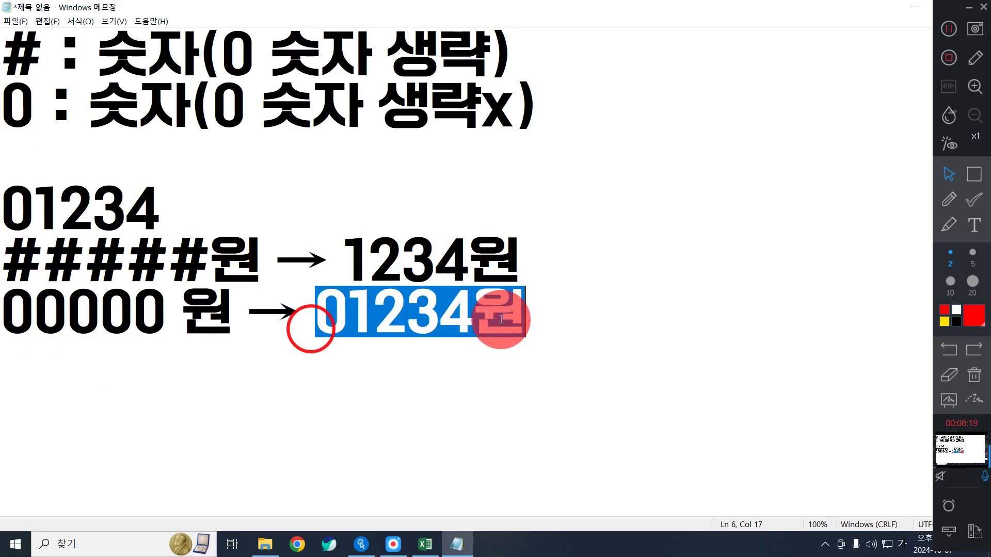
{"action": "left_click", "coordinate": [575, 321]}
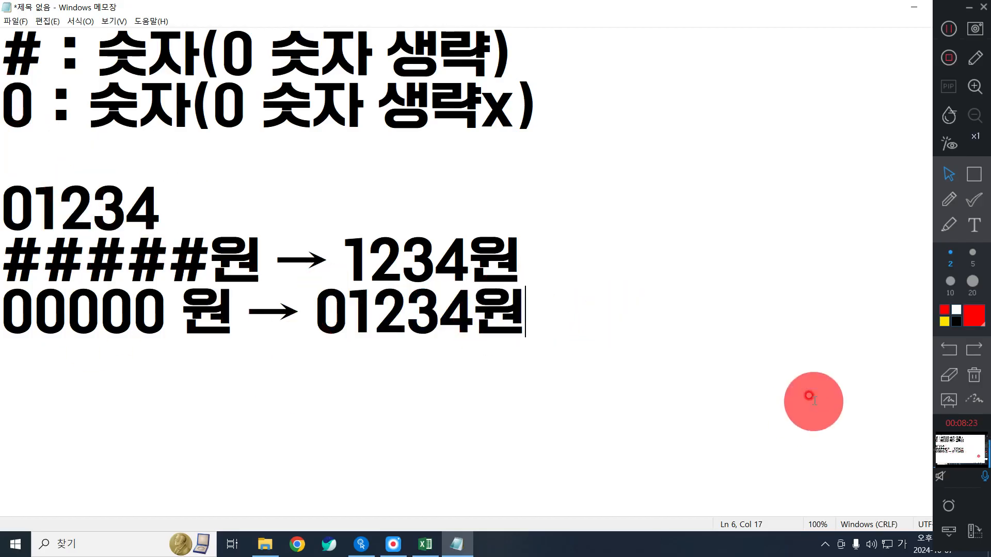
{"action": "key", "text": "Return"}
{"action": "key", "text": "Return"}
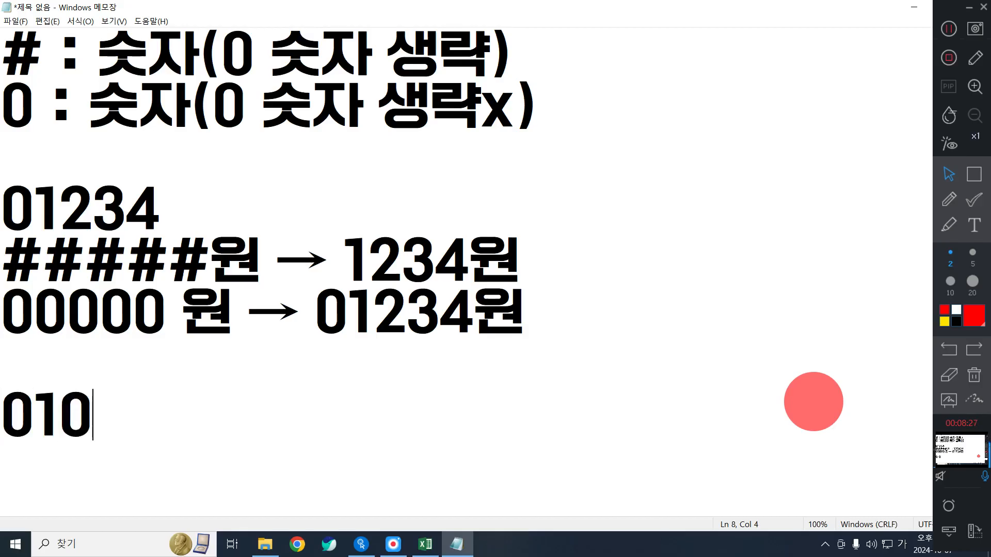
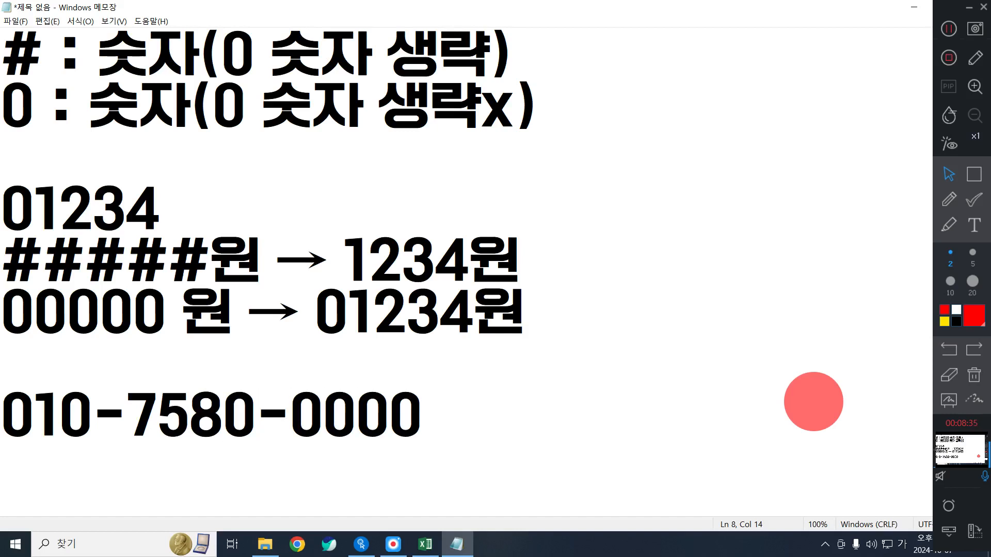
{"action": "key", "text": "Left"}
{"action": "key", "text": "Left"}
{"action": "key", "text": "Left"}
{"action": "key", "text": "BackSpace"}
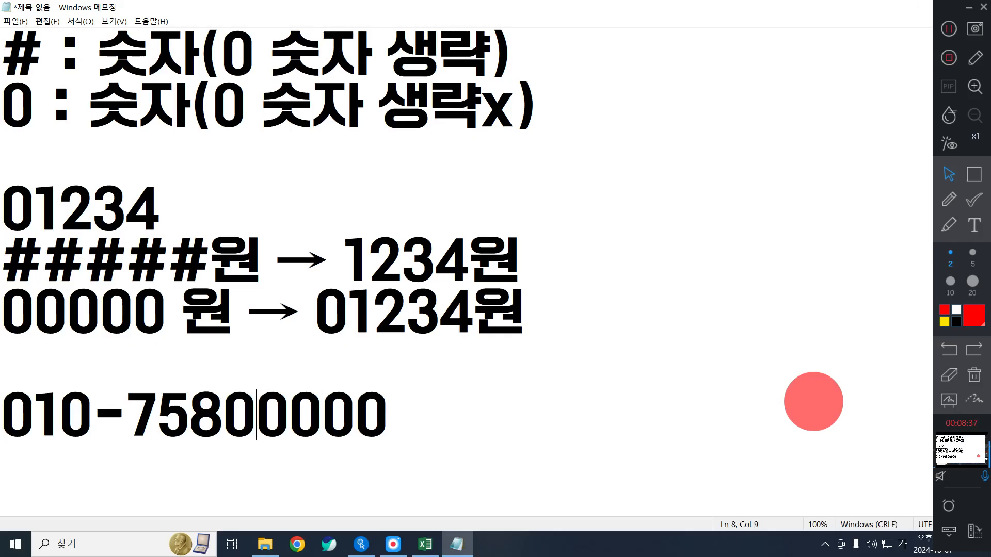
{"action": "key", "text": "Left"}
{"action": "key", "text": "Left"}
{"action": "key", "text": "Left"}
{"action": "key", "text": "Left"}
{"action": "key", "text": "BackSpace"}
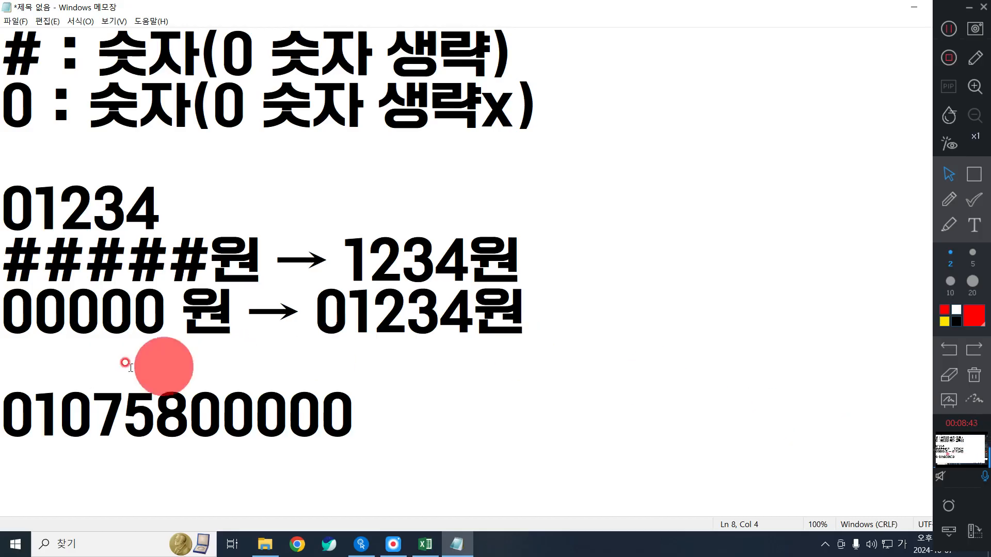
{"action": "left_click_drag", "start_coordinate": [42, 408], "coordinate": [17, 425]}
{"action": "key", "text": "BackSpace"}
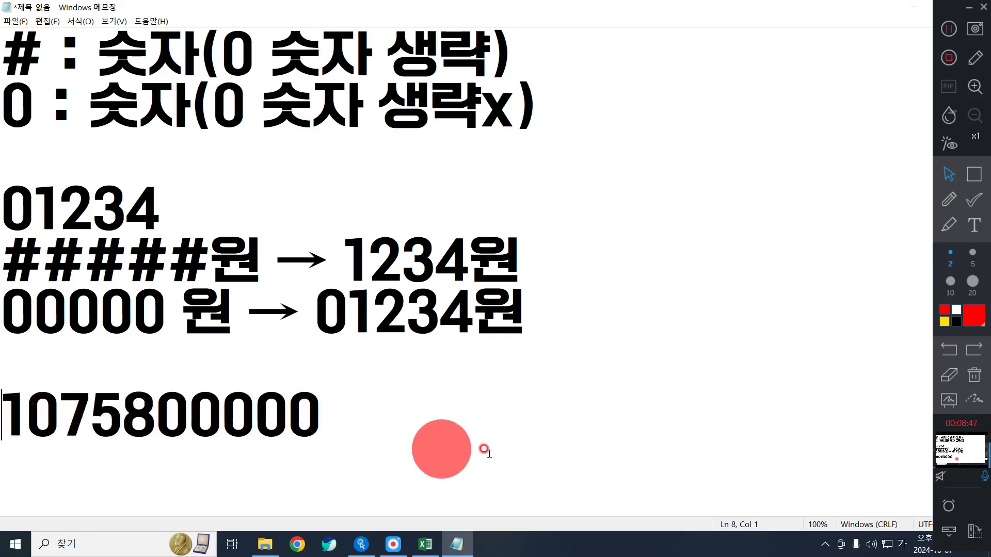
{"action": "key", "text": "ctrl+z"}
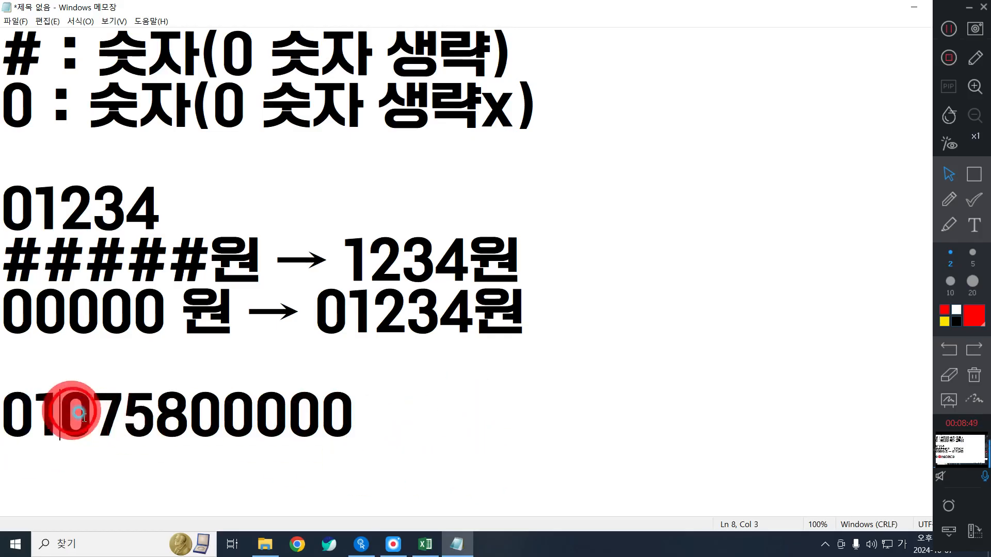
{"action": "left_click", "coordinate": [89, 420]}
{"action": "type", "text": "-"}
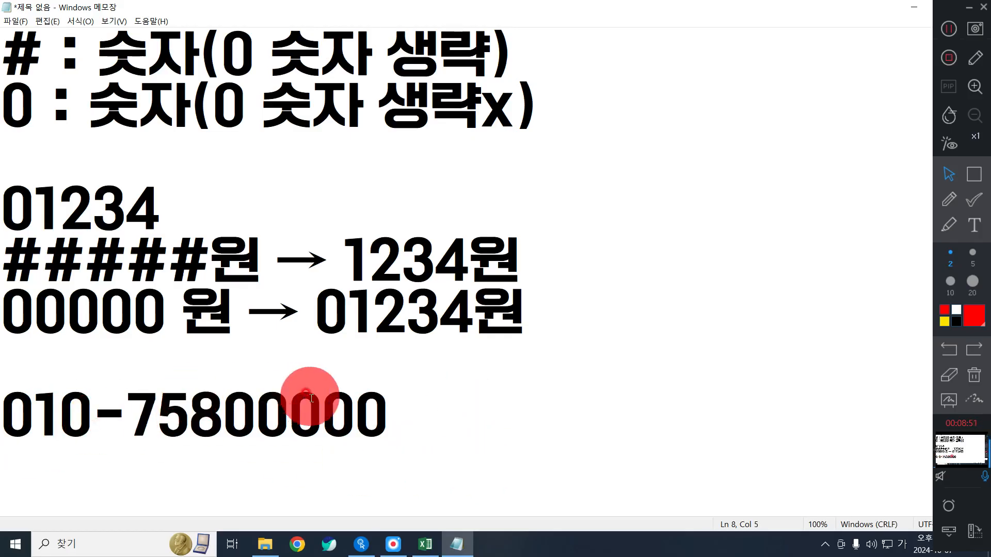
{"action": "left_click", "coordinate": [289, 413]}
{"action": "type", "text": "-"}
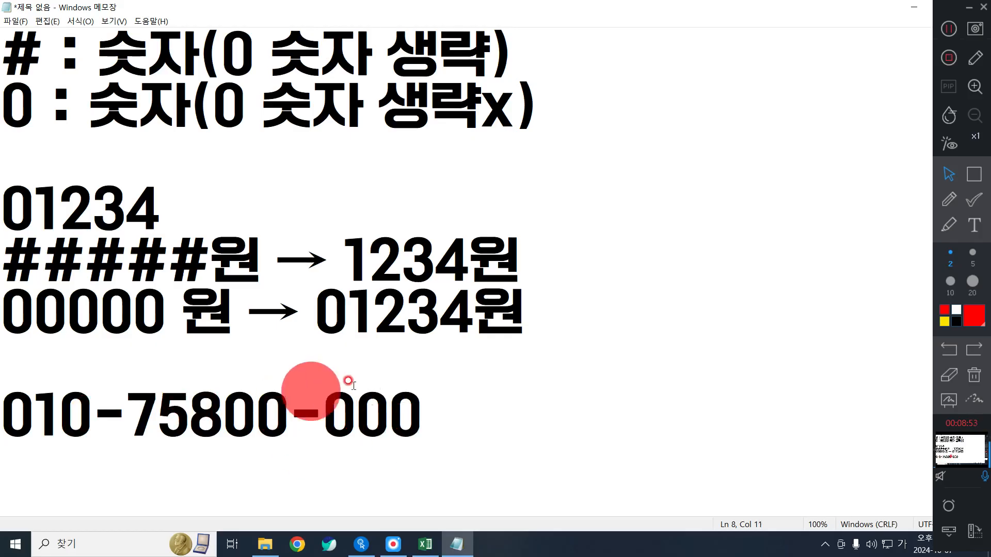
{"action": "key", "text": "BackSpace"}
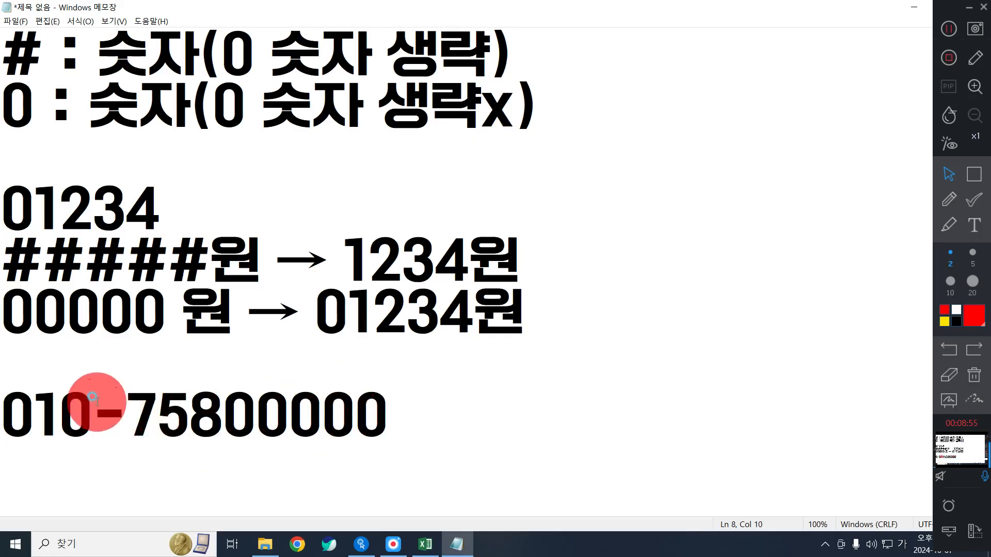
{"action": "left_click", "coordinate": [116, 415]}
{"action": "key", "text": "BackSpace"}
{"action": "left_click", "coordinate": [414, 406]}
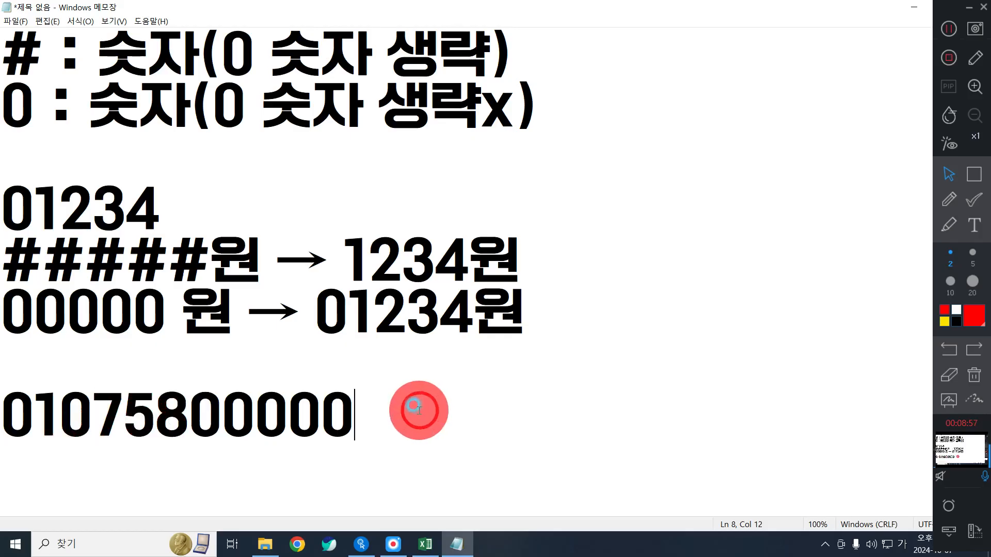
{"action": "key", "text": "Return"}
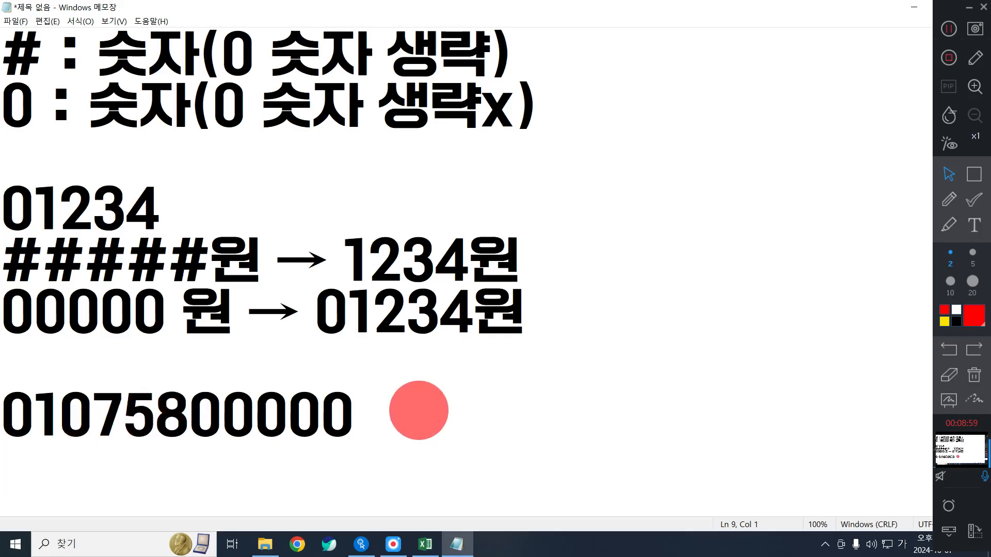
{"action": "type", "text": "01"}
{"action": "key", "text": "BackSpace"}
{"action": "key", "text": "BackSpace"}
{"action": "key", "text": "Return"}
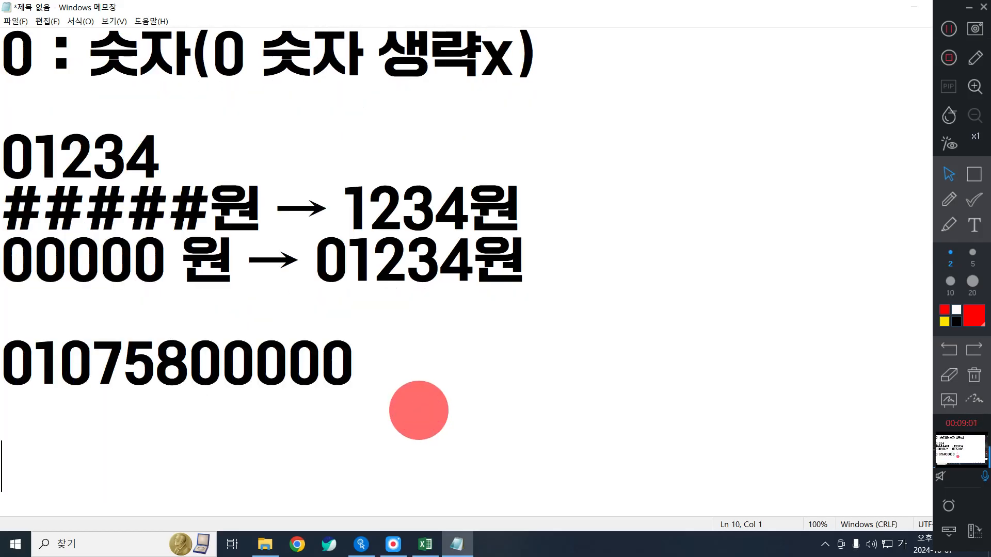
{"action": "left_click", "coordinate": [414, 407]}
{"action": "type", "text": "0"}
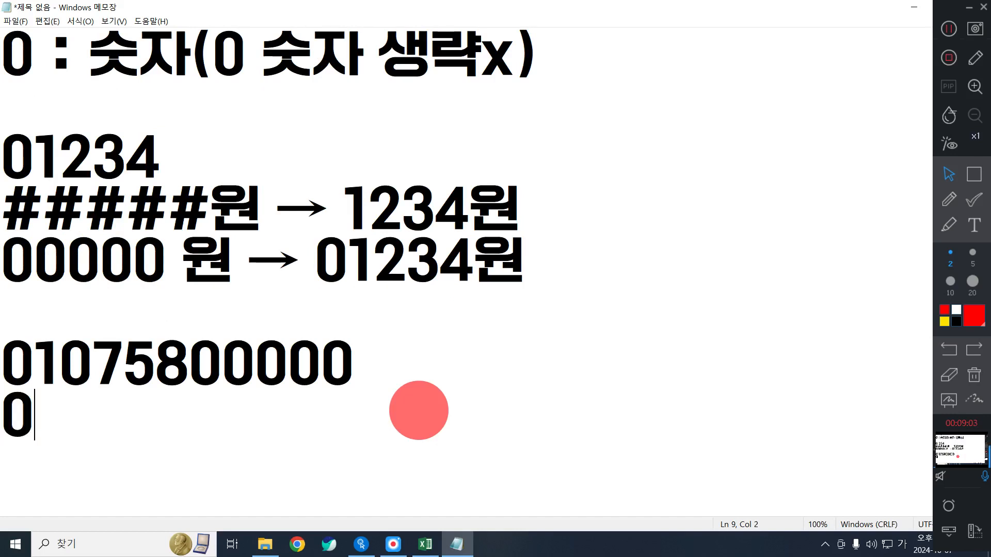
{"action": "key", "text": "BackSpace"}
{"action": "type", "text": "000"}
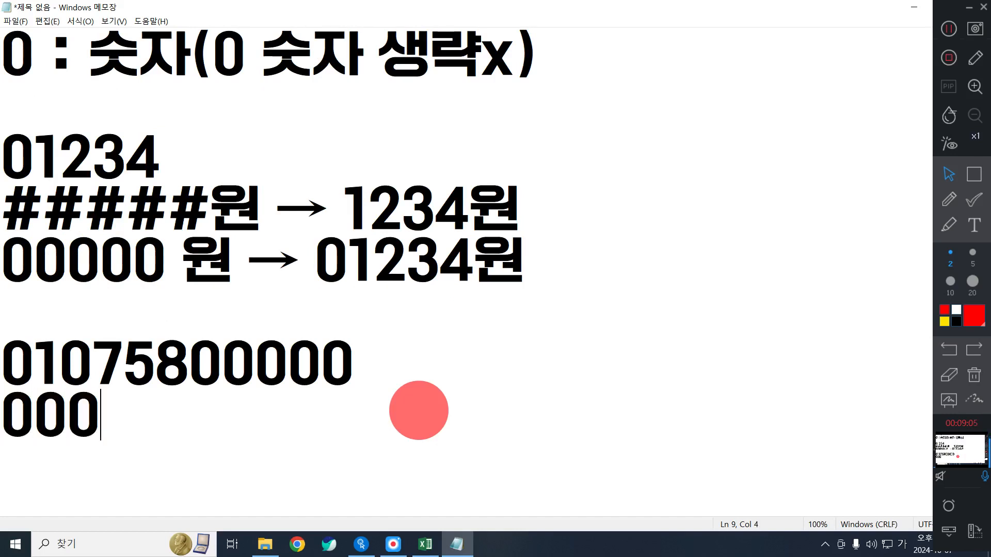
{"action": "type", "text": "-0000"}
{"action": "key", "text": "BackSpace"}
{"action": "key", "text": "BackSpace"}
{"action": "key", "text": "BackSpace"}
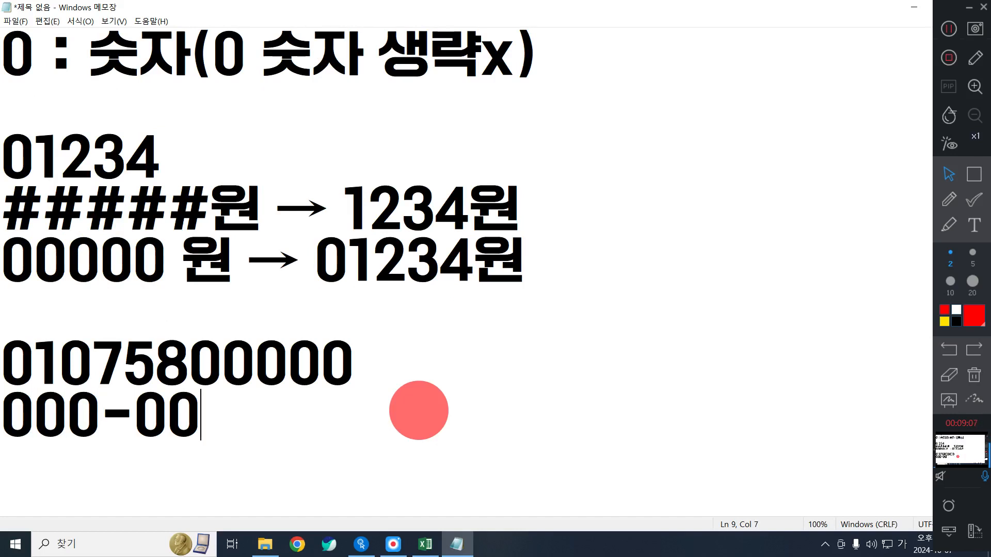
{"action": "type", "text": "000-0000-0000"}
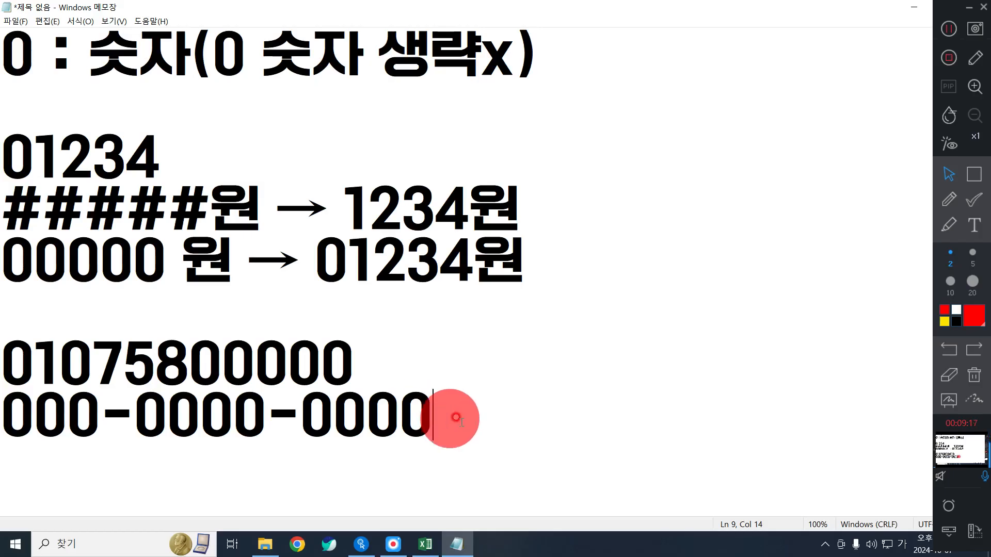
- Select both phone-number example lines
{"action": "left_click_drag", "start_coordinate": [460, 421], "coordinate": [4, 361]}
{"action": "left_click", "coordinate": [625, 405]}
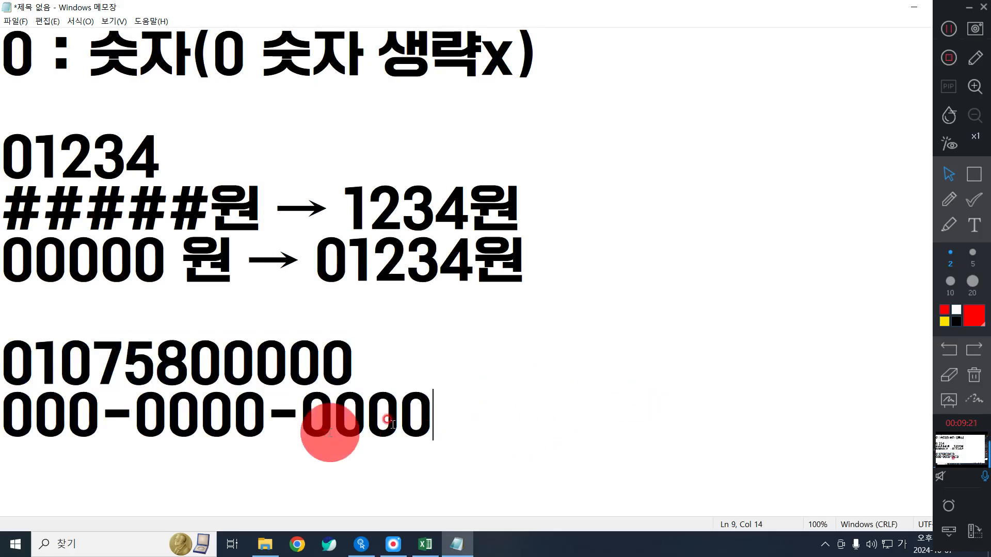
{"action": "left_click_drag", "start_coordinate": [488, 421], "coordinate": [235, 419]}
{"action": "left_click", "coordinate": [6, 365], "text": "shift"}
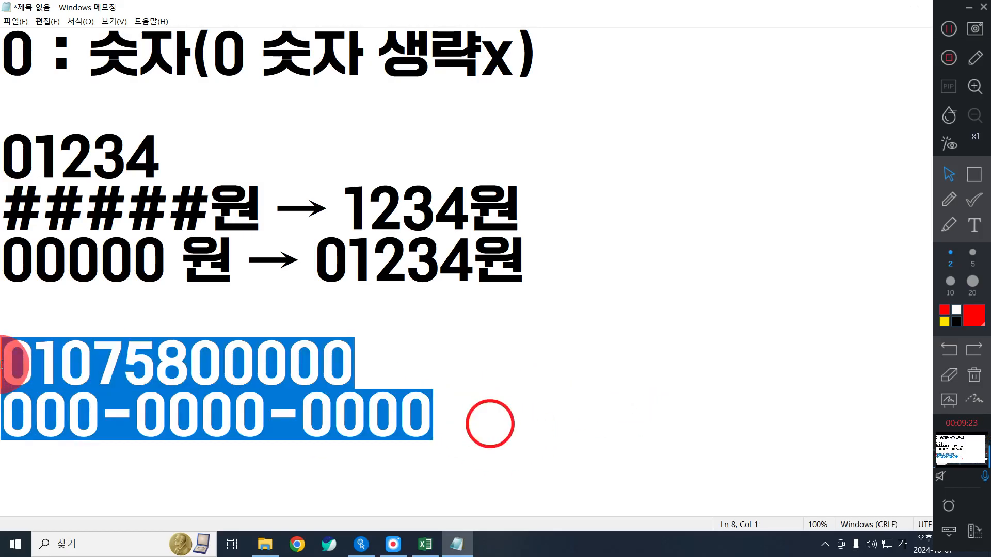
- Delete the two phone-number lines from the notes
{"action": "key", "text": "BackSpace"}
{"action": "scroll", "coordinate": [385, 447], "scroll_direction": "up", "scroll_amount": 1}
{"action": "left_click", "coordinate": [209, 443]}
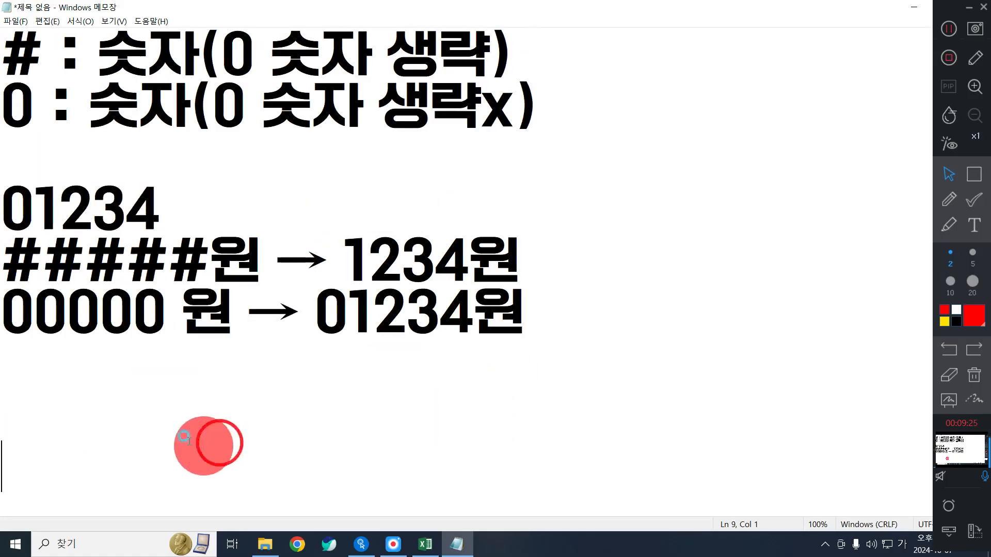
{"action": "left_click", "coordinate": [327, 404]}
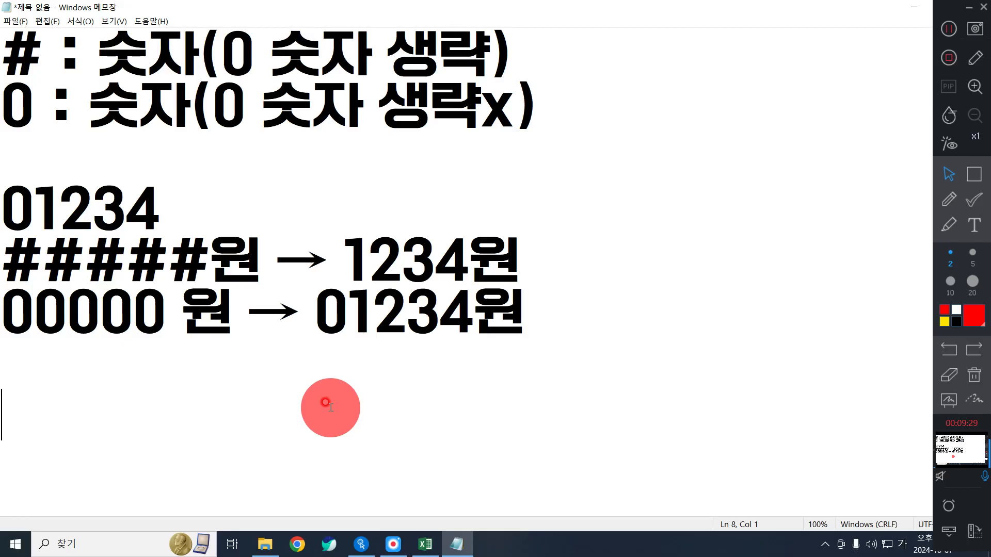
{"action": "type", "text": "3,"}
{"action": "key", "text": "BackSpace"}
{"action": "key", "text": "BackSpace"}
- Add the lines '#,##0→천단위구분쉼표' and '#,##0.00', with a blank line above them
{"action": "type", "text": "#,"}
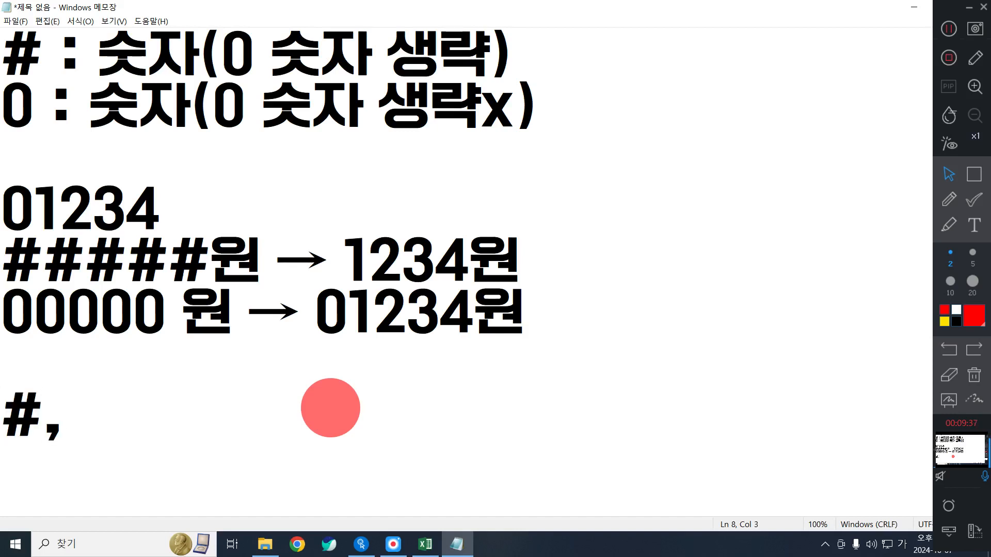
{"action": "type", "text": "##"}
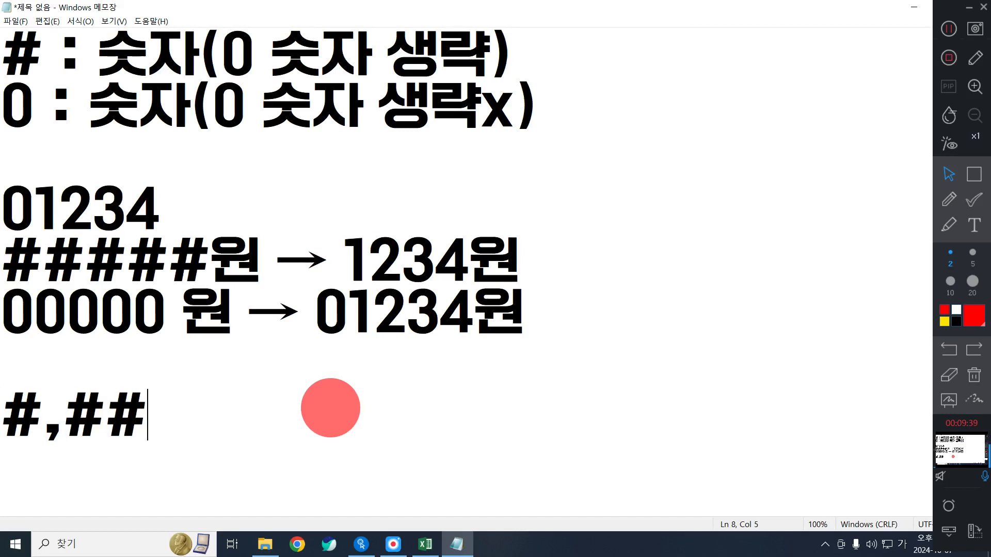
{"action": "type", "text": "0 "}
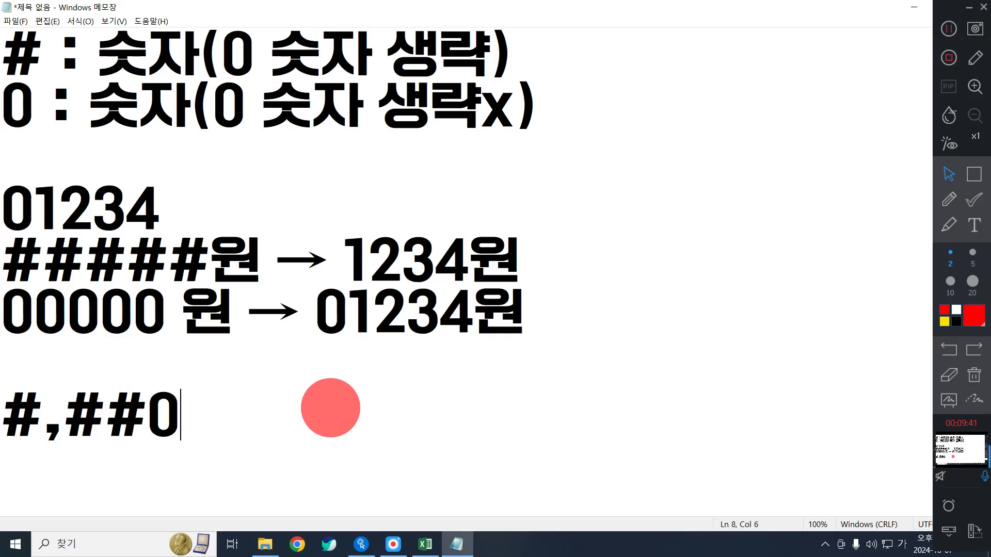
{"action": "type", "text": "ㅁ"}
{"action": "key", "text": "Hangul_Hanja"}
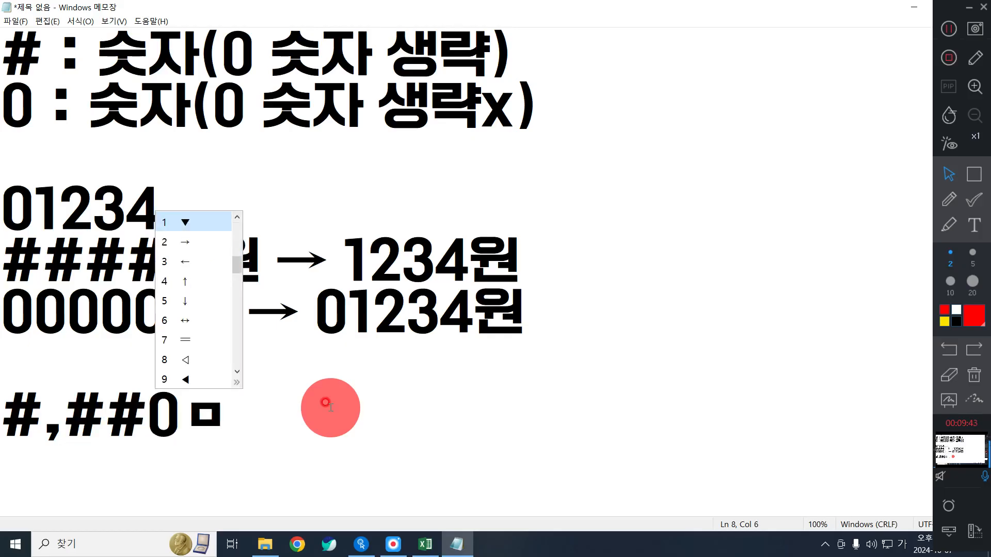
{"action": "key", "text": "2"}
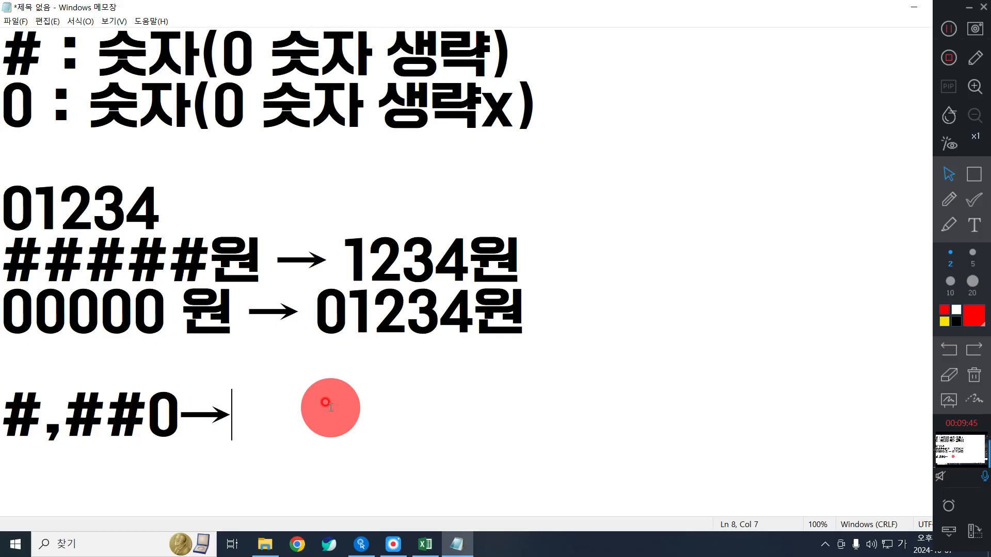
{"action": "type", "text": "천단위"}
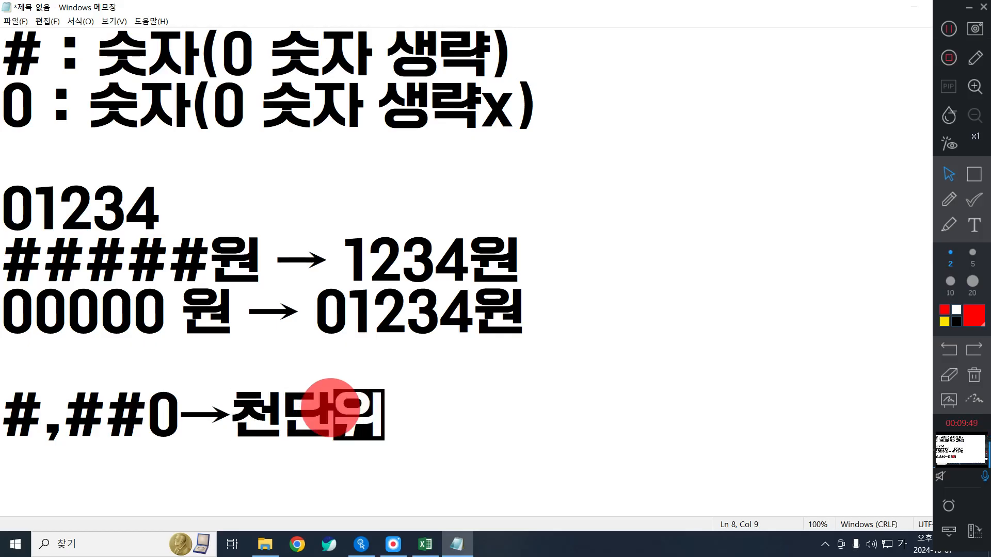
{"action": "type", "text": "구분쉼표"}
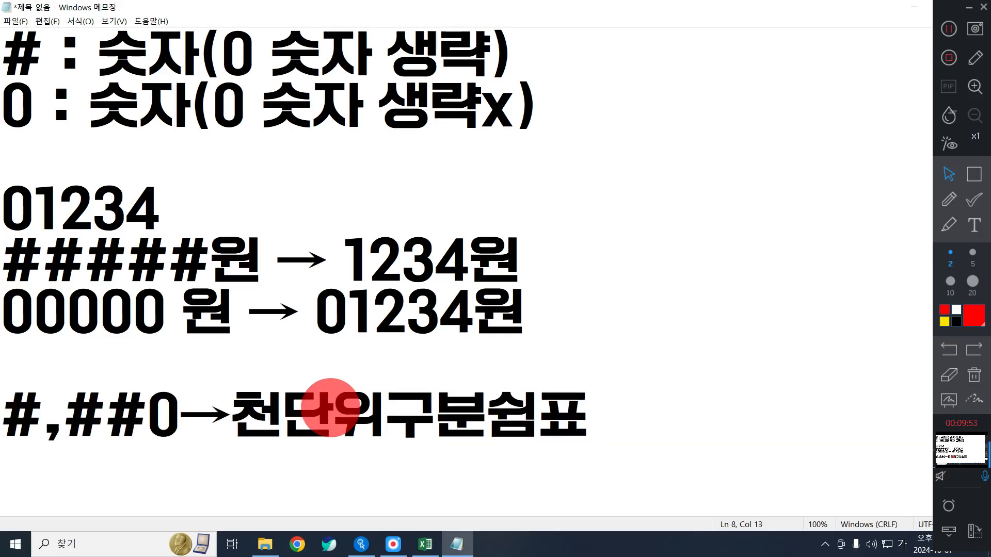
{"action": "key", "text": "Return"}
{"action": "type", "text": "#,#"}
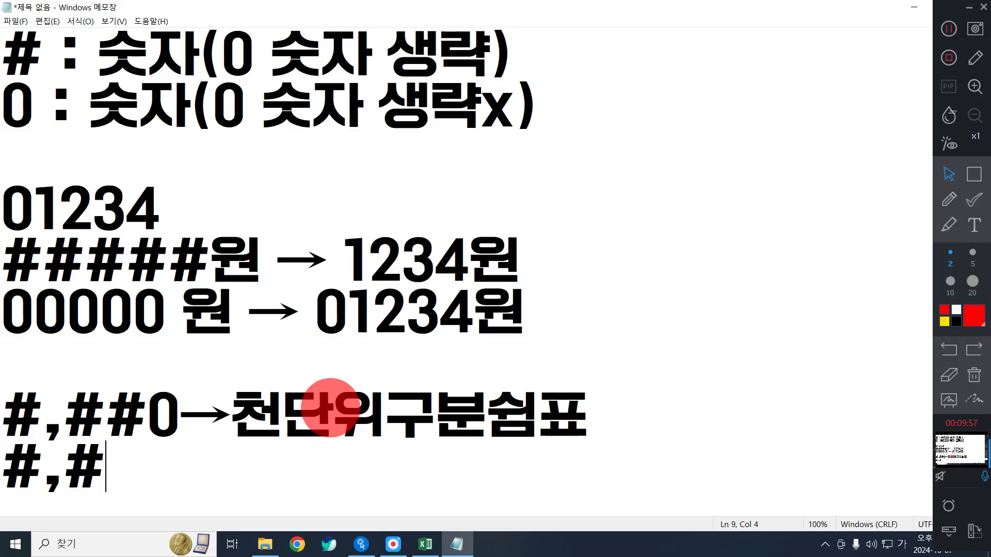
{"action": "type", "text": "#0.00"}
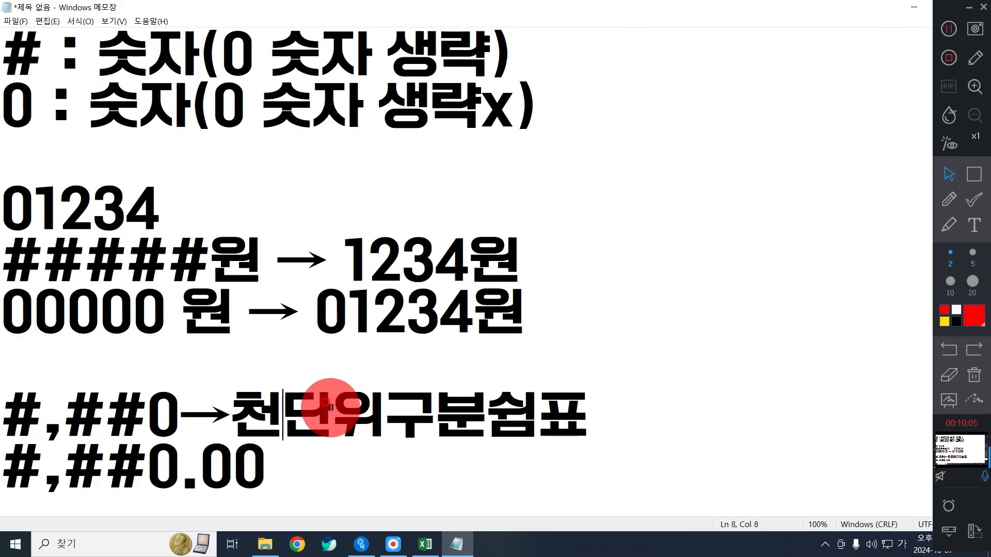
{"action": "key", "text": "Up"}
{"action": "key", "text": "Return"}
{"action": "scroll", "coordinate": [330, 408], "scroll_direction": "down", "scroll_amount": 1}
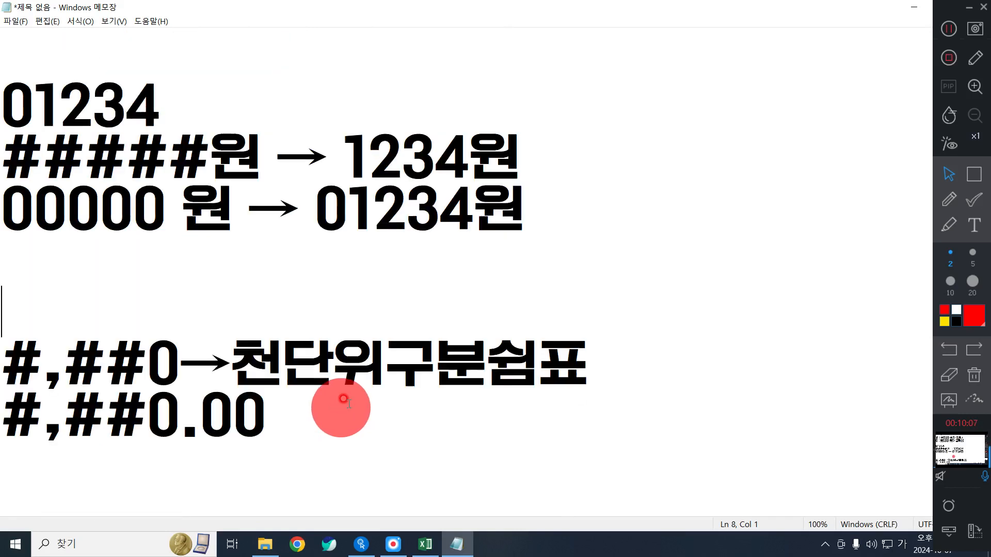
- Add the example 056789 and paste '#,##0→' on the line below it
{"action": "left_click", "coordinate": [303, 443]}
{"action": "key", "text": "Return"}
{"action": "key", "text": "Return"}
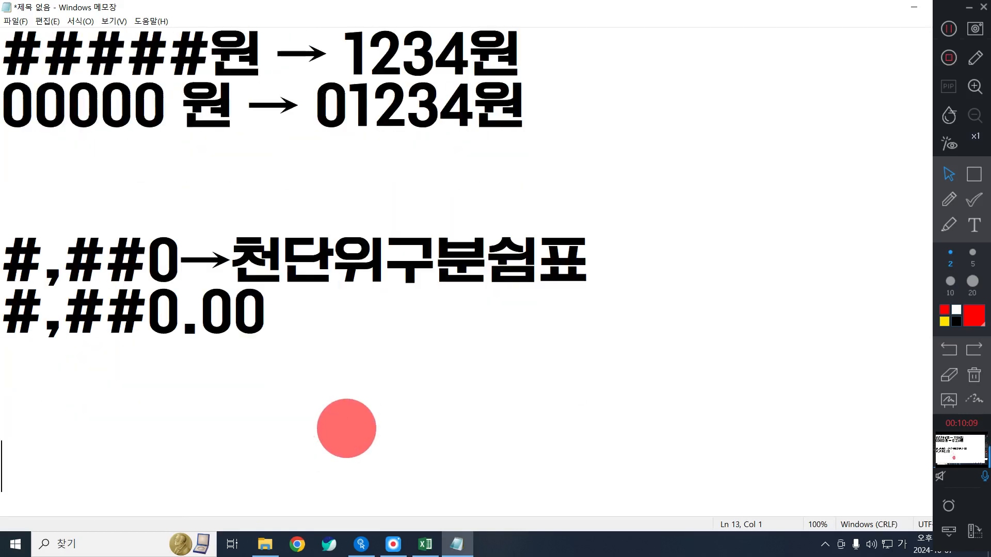
{"action": "type", "text": "05"}
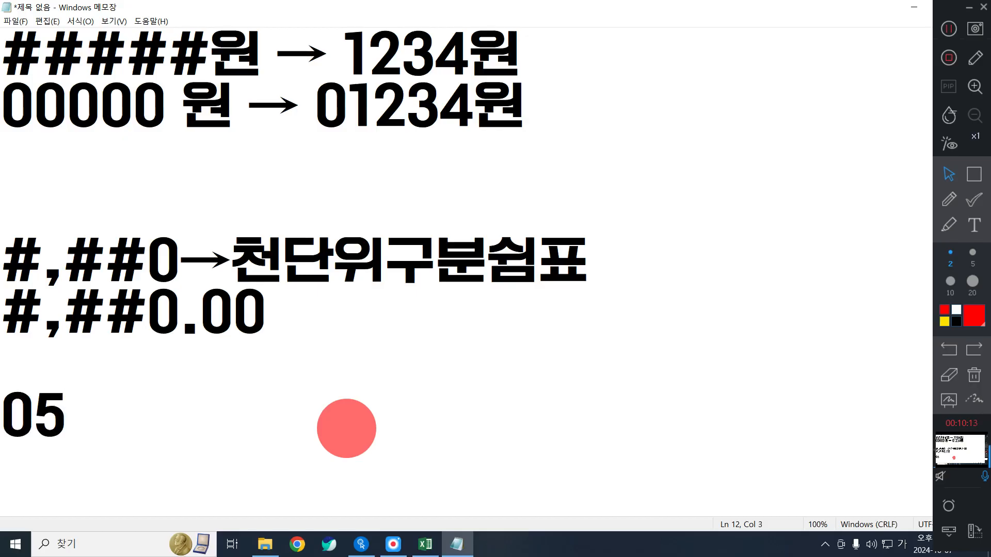
{"action": "type", "text": "6789"}
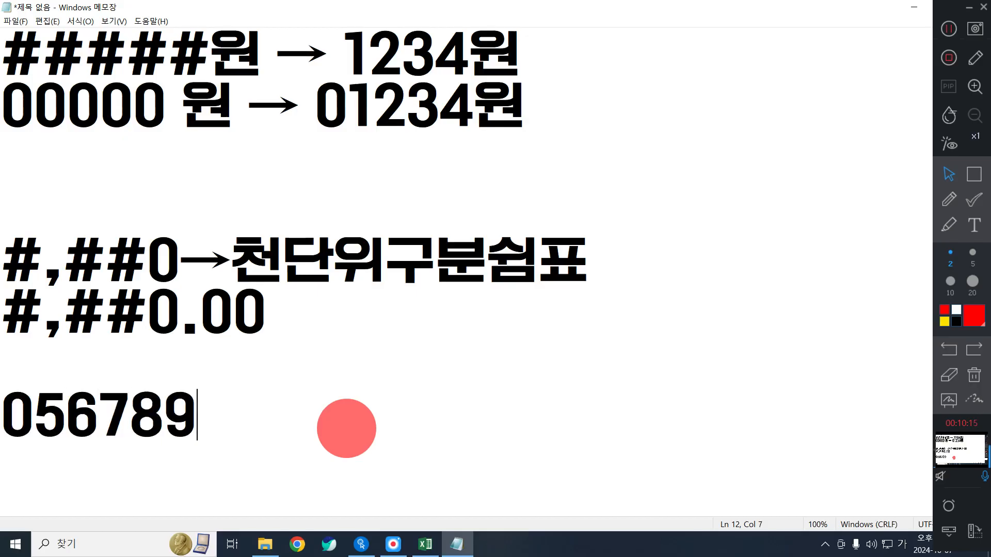
{"action": "left_click_drag", "start_coordinate": [208, 261], "coordinate": [1, 261]}
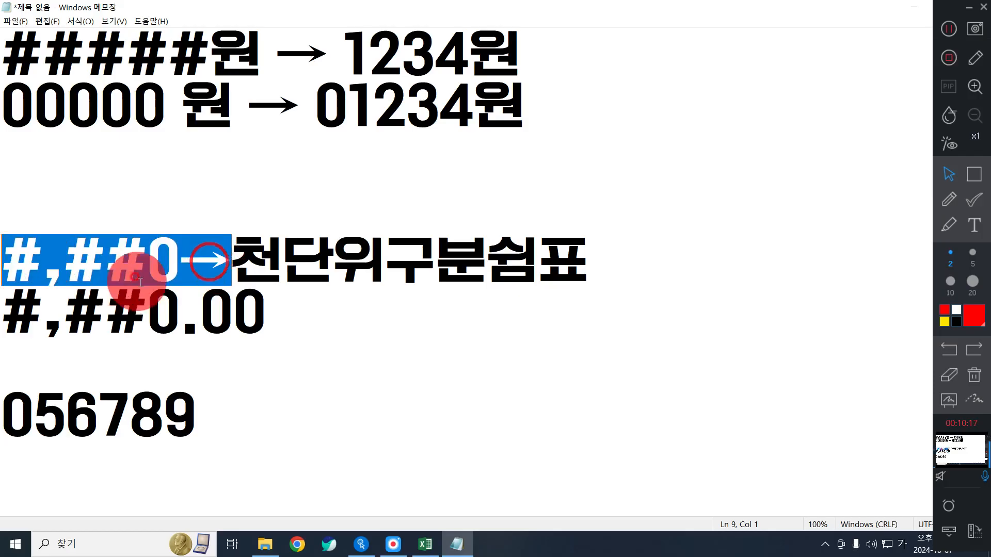
{"action": "left_click_drag", "start_coordinate": [170, 261], "coordinate": [3, 260]}
{"action": "left_click_drag", "start_coordinate": [241, 260], "coordinate": [6, 260]}
{"action": "key", "text": "ctrl+c"}
{"action": "left_click", "coordinate": [27, 465]}
{"action": "key", "text": "ctrl+v"}
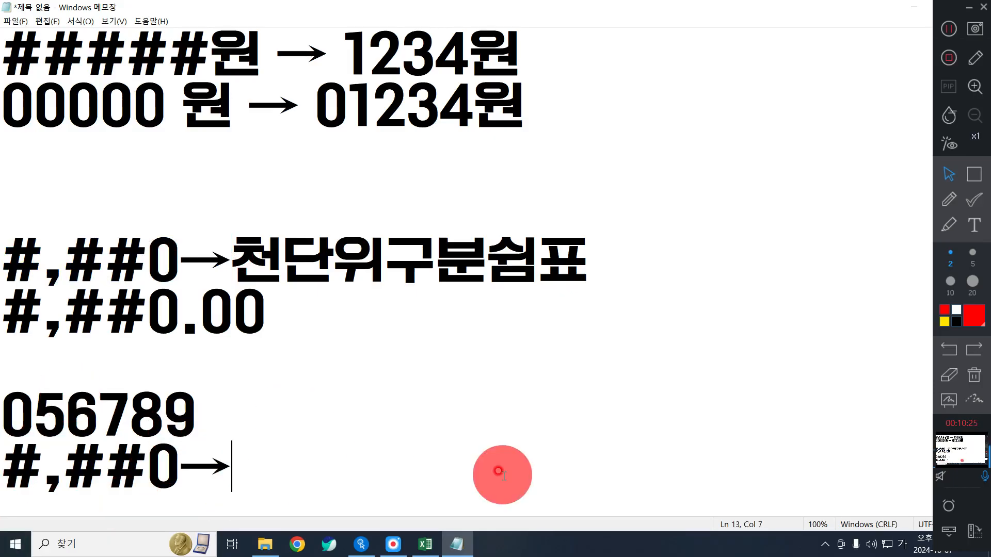
- Complete the bottom line to read '#,##0→56,789'
{"action": "left_click_drag", "start_coordinate": [34, 413], "coordinate": [3, 413]}
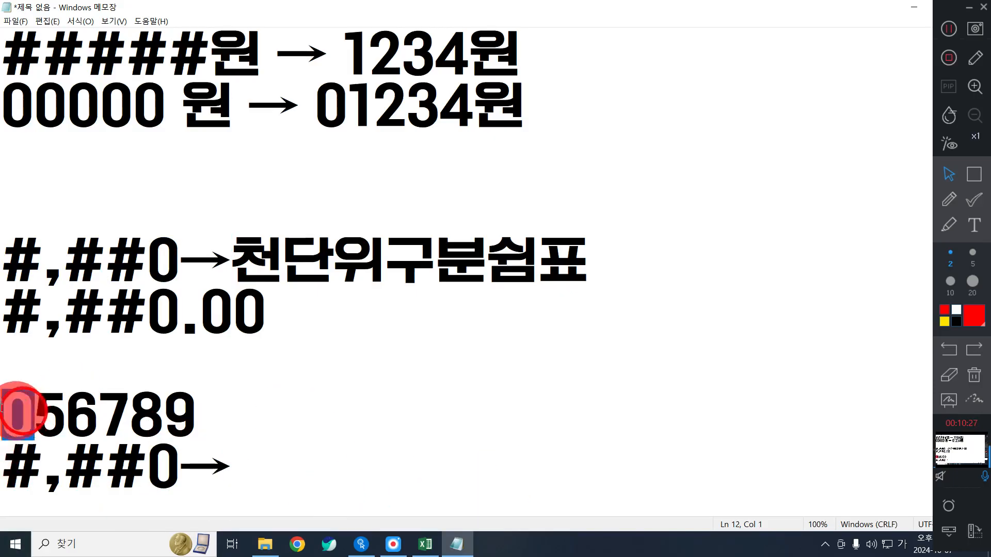
{"action": "left_click", "coordinate": [278, 454]}
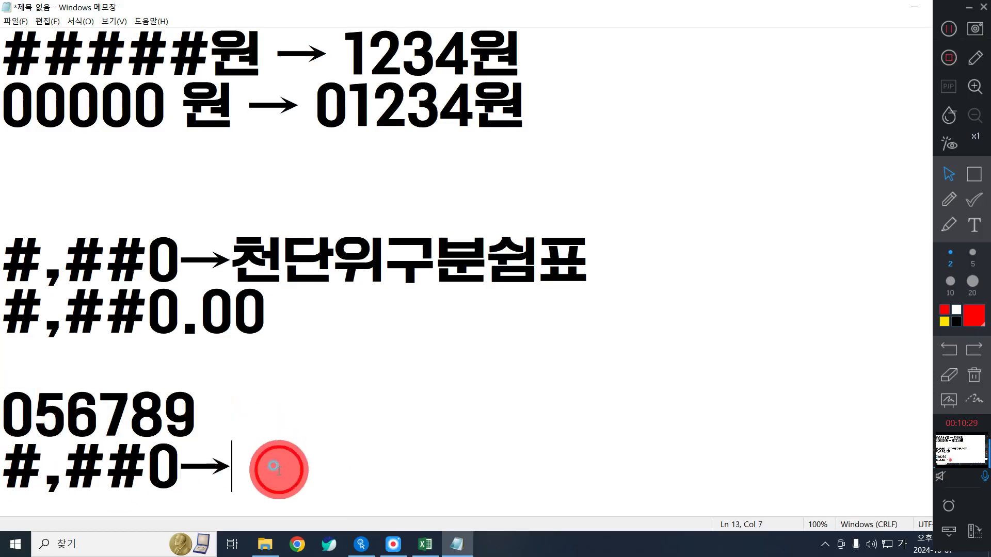
{"action": "type", "text": "56"}
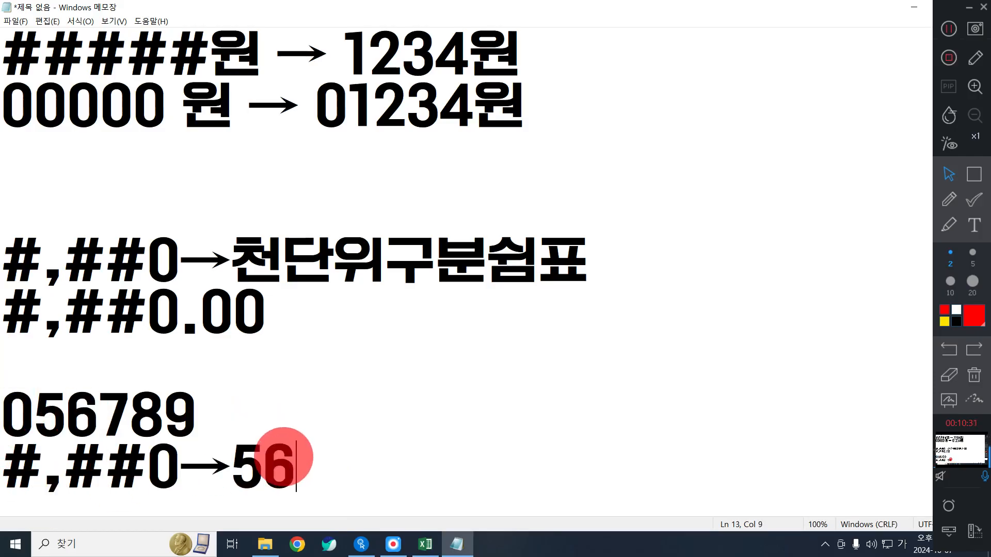
{"action": "type", "text": "789"}
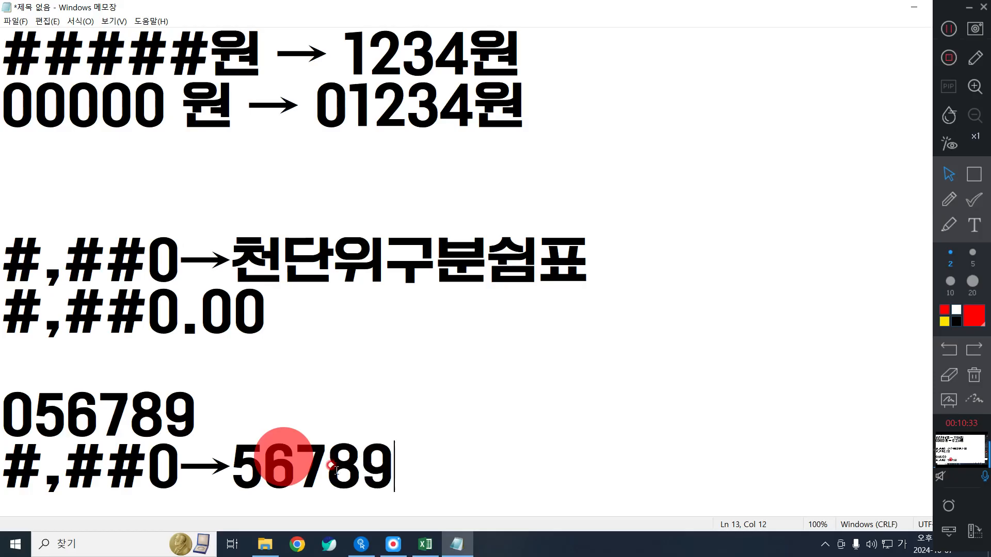
{"action": "left_click", "coordinate": [297, 466]}
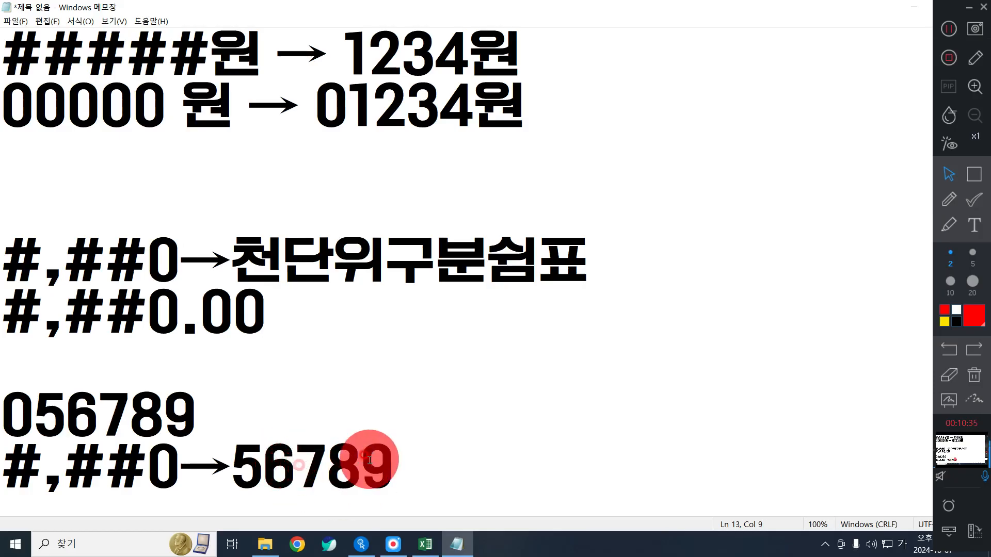
{"action": "type", "text": ","}
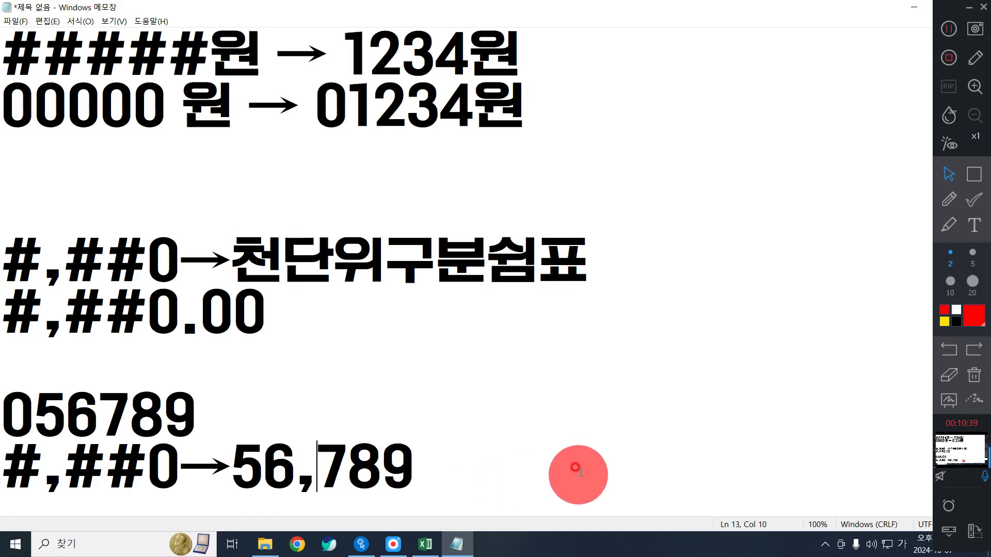
{"action": "left_click", "coordinate": [530, 438]}
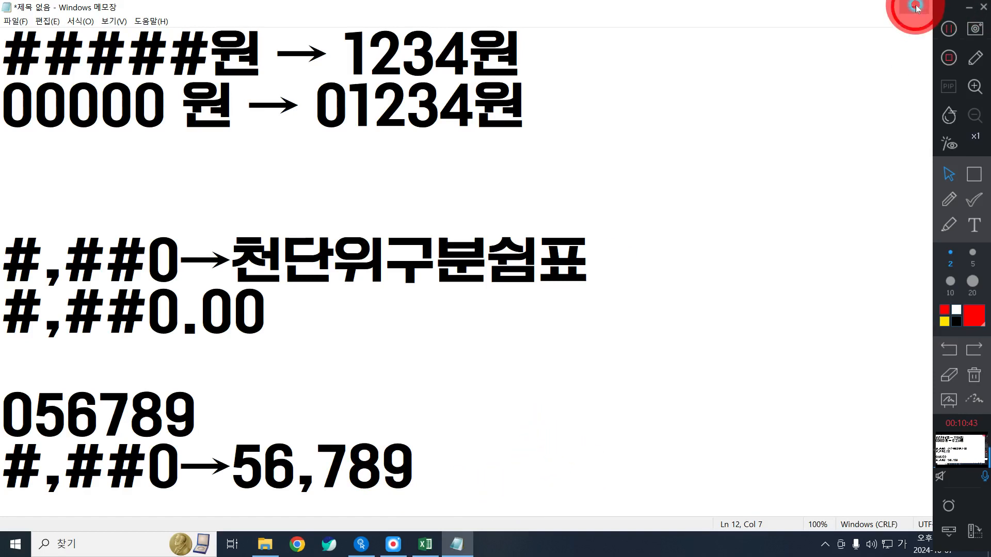
{"action": "left_click", "coordinate": [916, 8]}
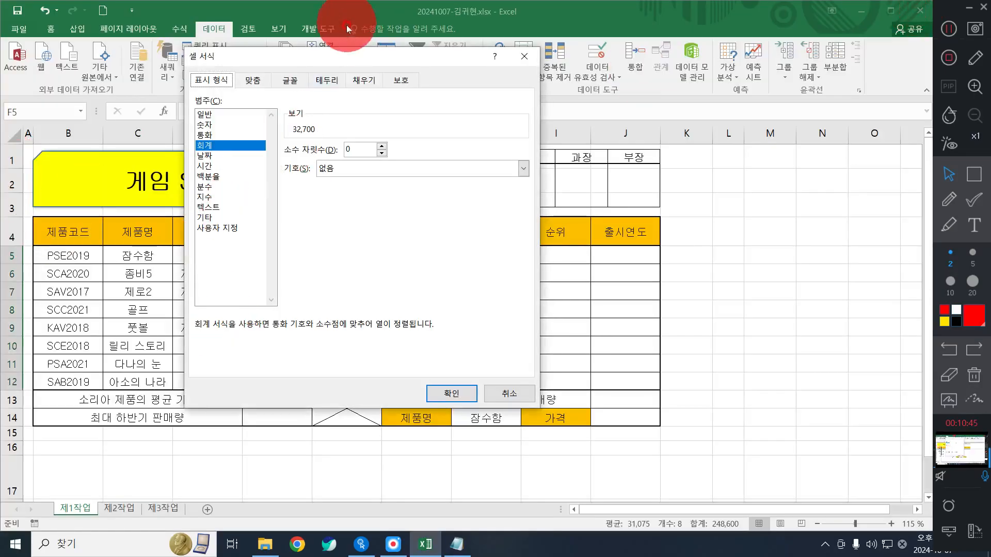
- Choose the 사용자 지정 category and the #,##0 format code for the price cells
{"action": "left_click_drag", "start_coordinate": [328, 57], "coordinate": [336, 90]}
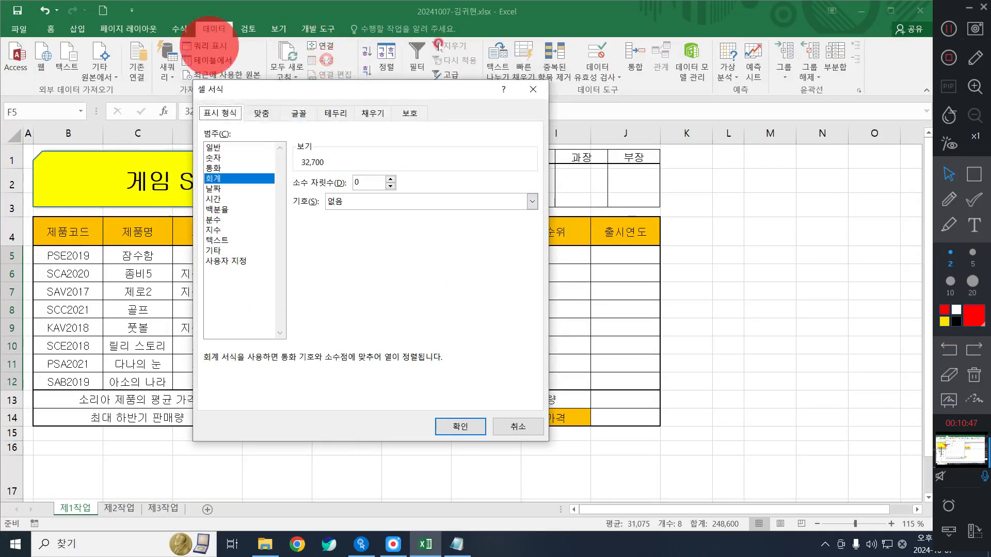
{"action": "left_click", "coordinate": [226, 261]}
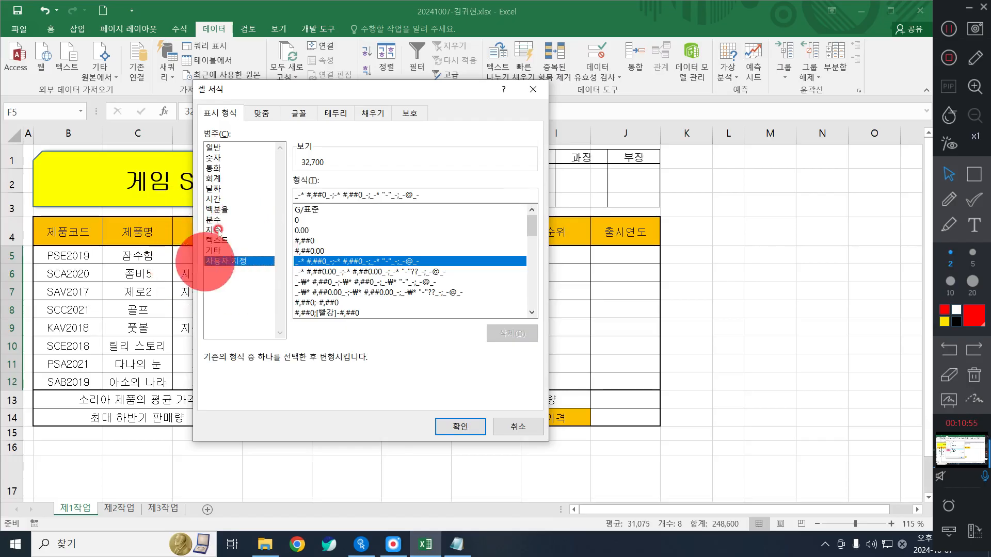
{"action": "left_click", "coordinate": [346, 241]}
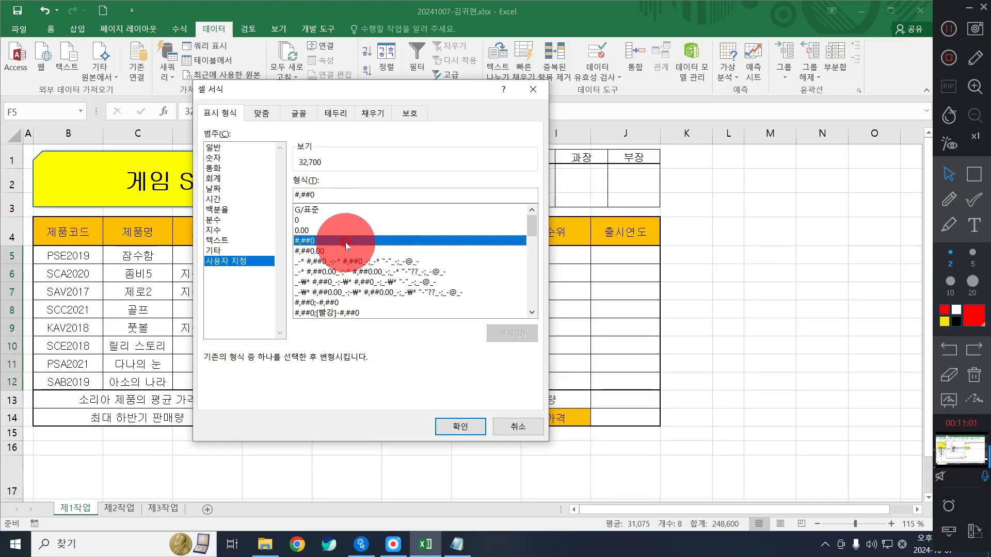
{"action": "left_click", "coordinate": [346, 243]}
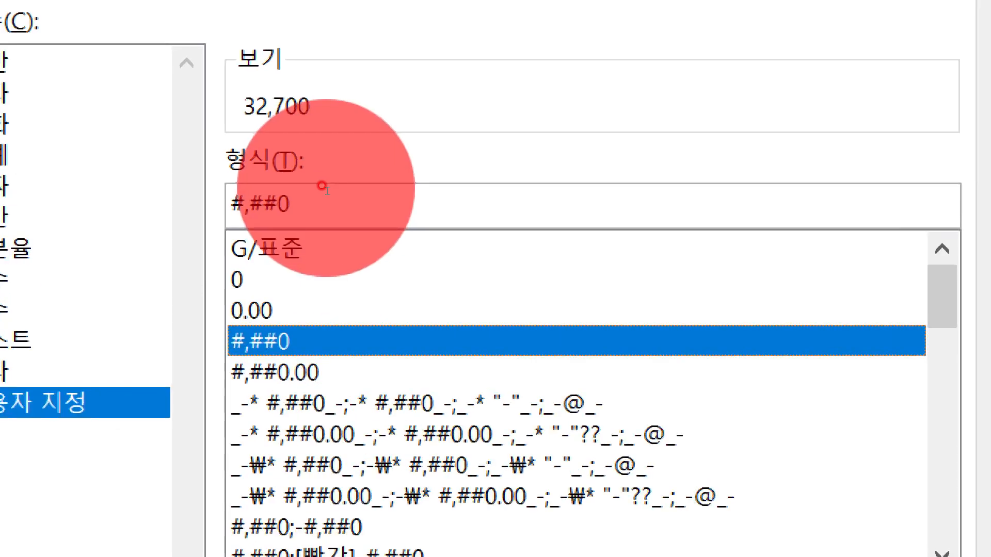
- Change the format code to #,##0"원" so prices show like 32,700원
{"action": "left_click", "coordinate": [346, 201]}
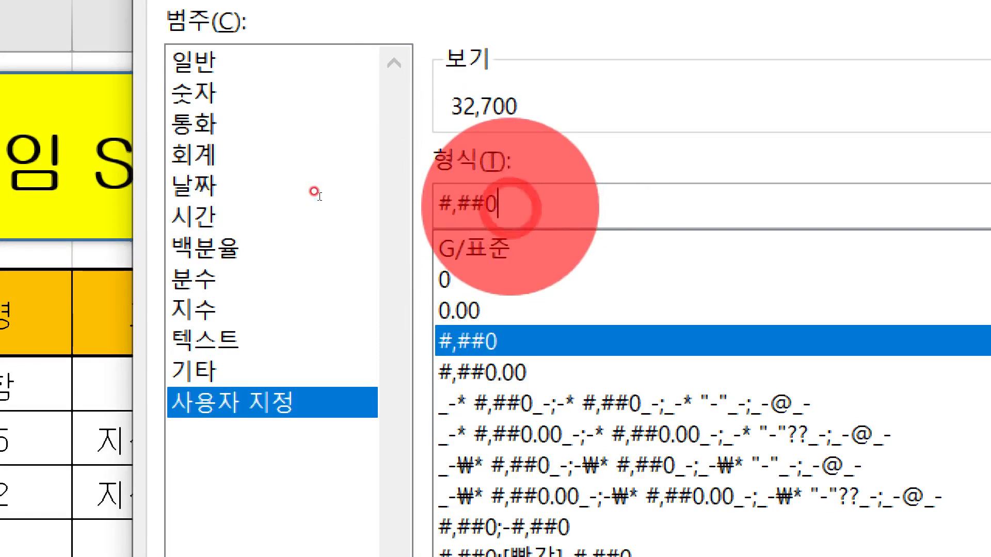
{"action": "type", "text": "원"}
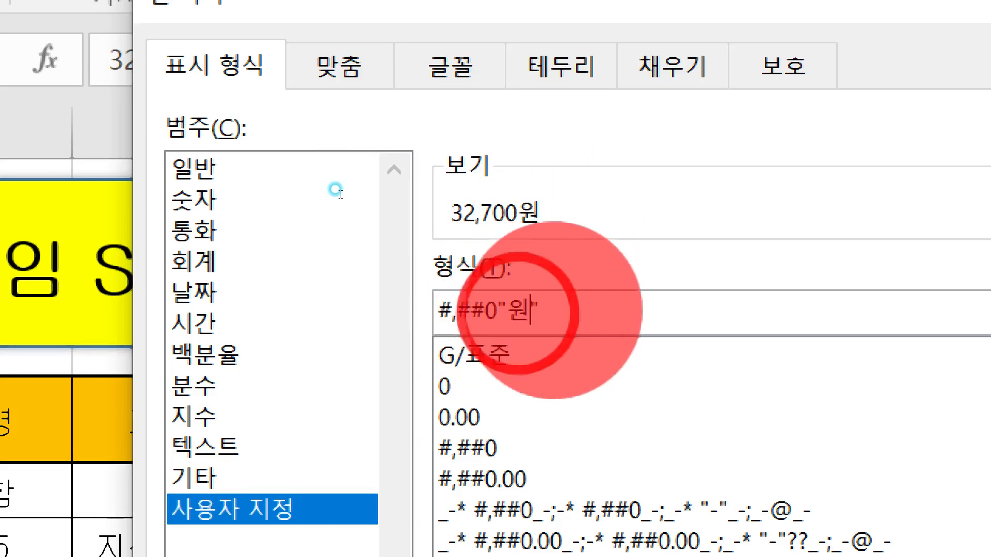
{"action": "key", "text": "BackSpace"}
{"action": "type", "text": "CM"}
{"action": "key", "text": "BackSpace"}
{"action": "key", "text": "BackSpace"}
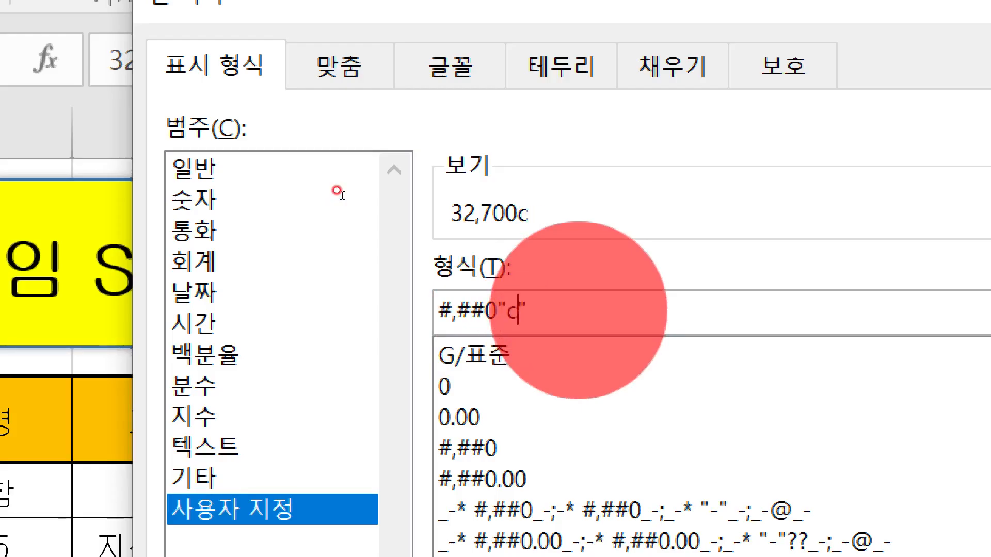
{"action": "type", "text": "mm"}
{"action": "type", "text": "ㅓㄴ"}
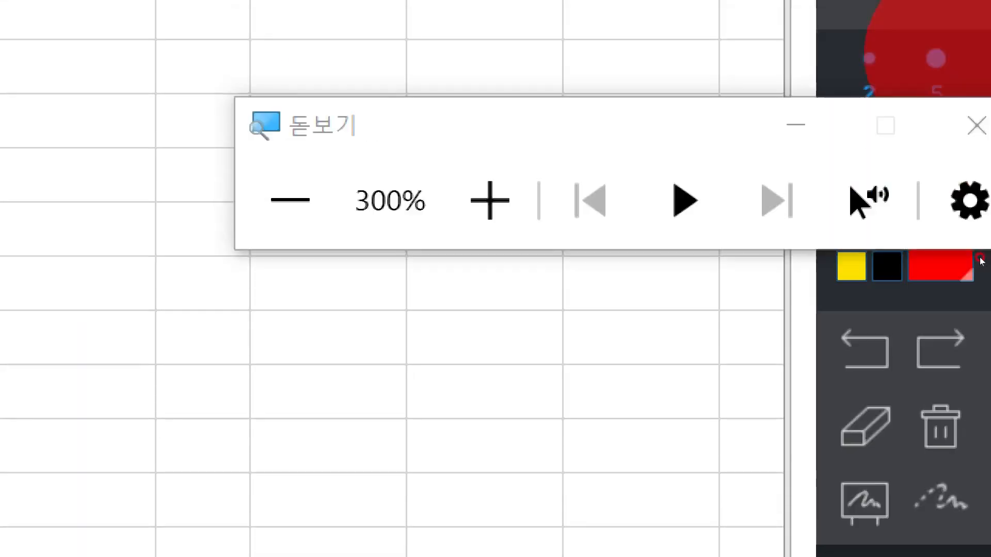
{"action": "left_click", "coordinate": [977, 126]}
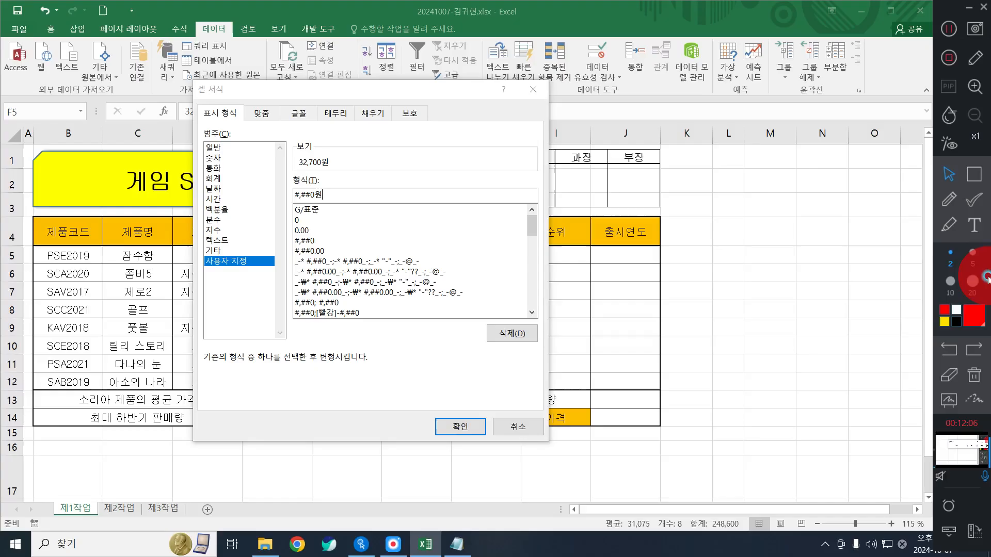
{"action": "left_click", "coordinate": [468, 417]}
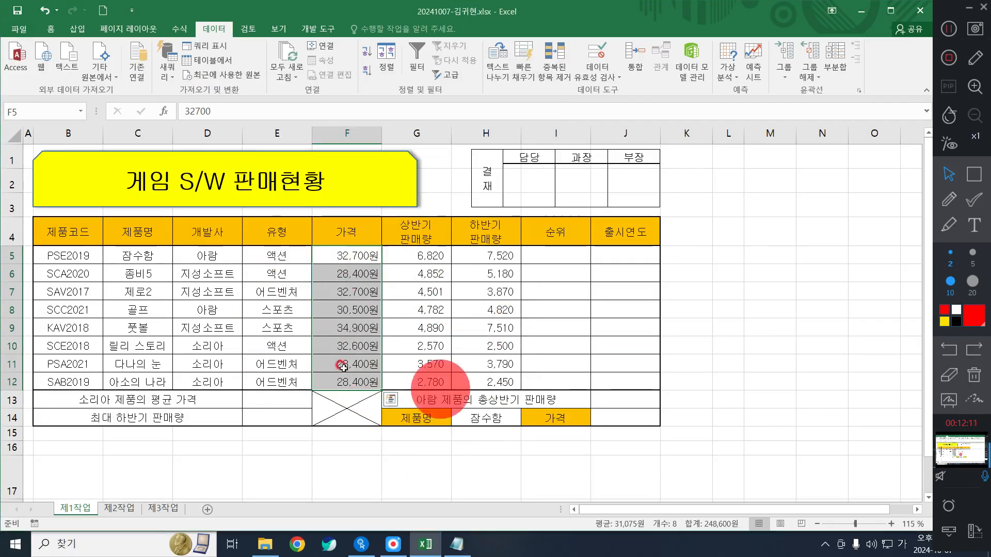
{"action": "left_click", "coordinate": [438, 292]}
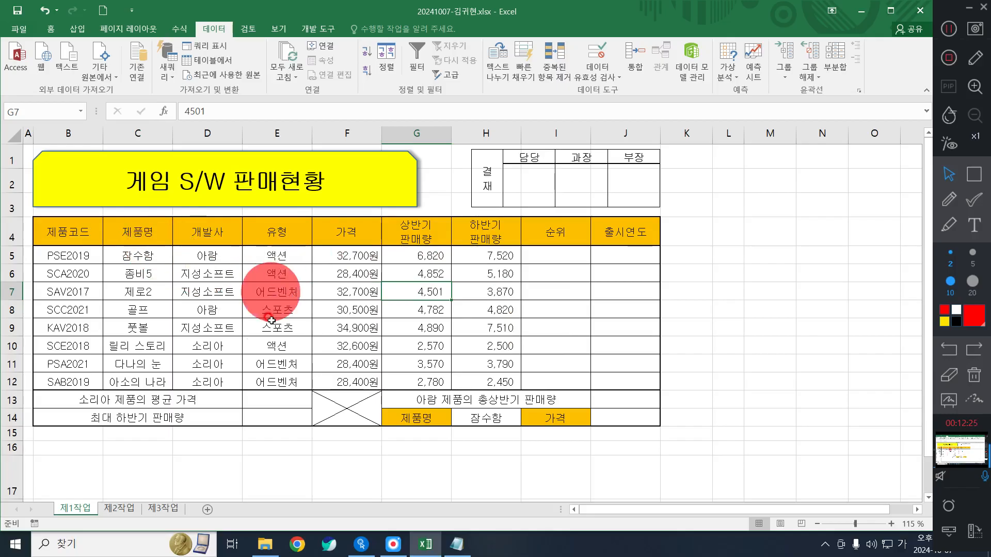
{"action": "left_click", "coordinate": [974, 175]}
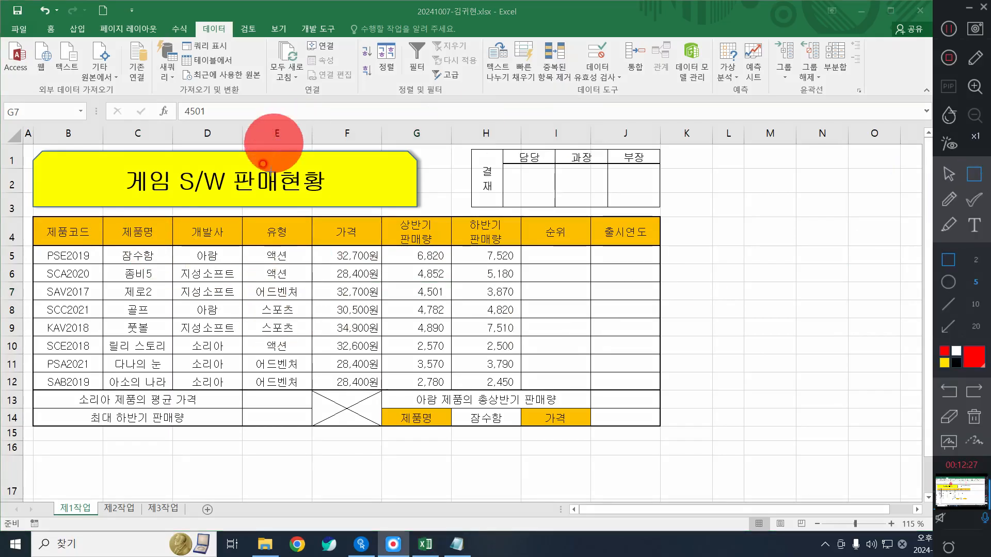
{"action": "mouse_move", "coordinate": [233, 203]}
{"action": "left_mouse_down"}
{"action": "mouse_move", "coordinate": [281, 241]}
{"action": "mouse_move", "coordinate": [320, 229]}
{"action": "mouse_move", "coordinate": [324, 255]}
{"action": "left_mouse_up"}
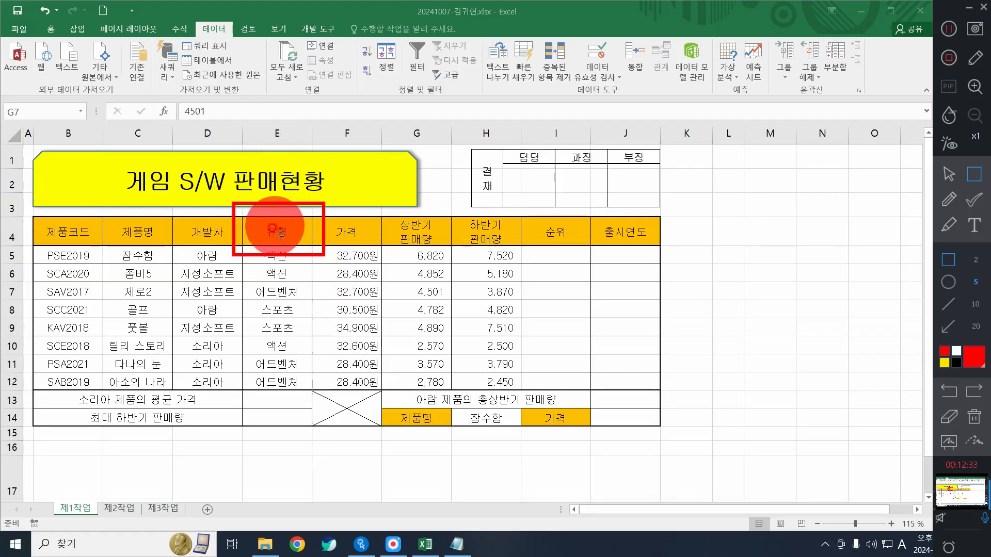
{"action": "left_click_drag", "start_coordinate": [96, 282], "coordinate": [176, 309]}
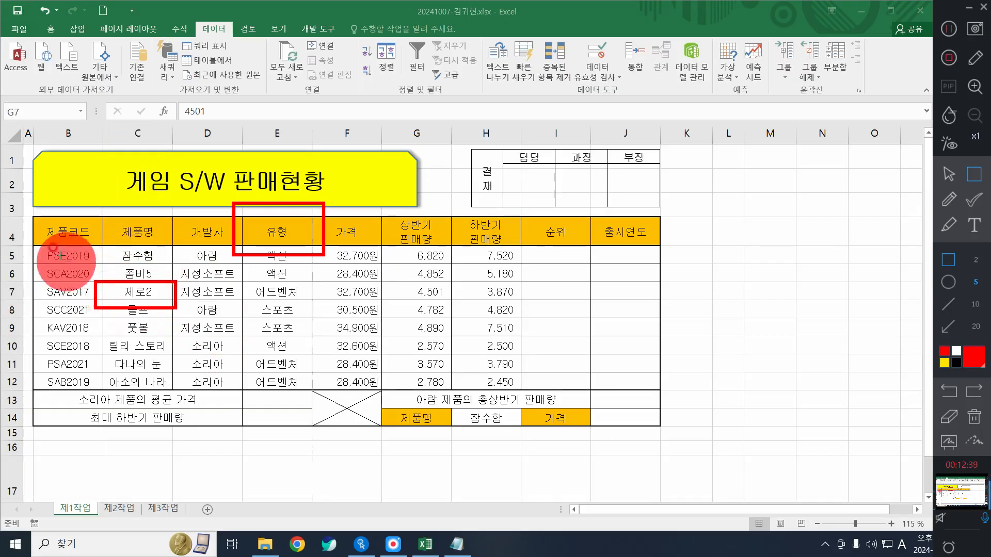
{"action": "left_click_drag", "start_coordinate": [28, 212], "coordinate": [110, 252]}
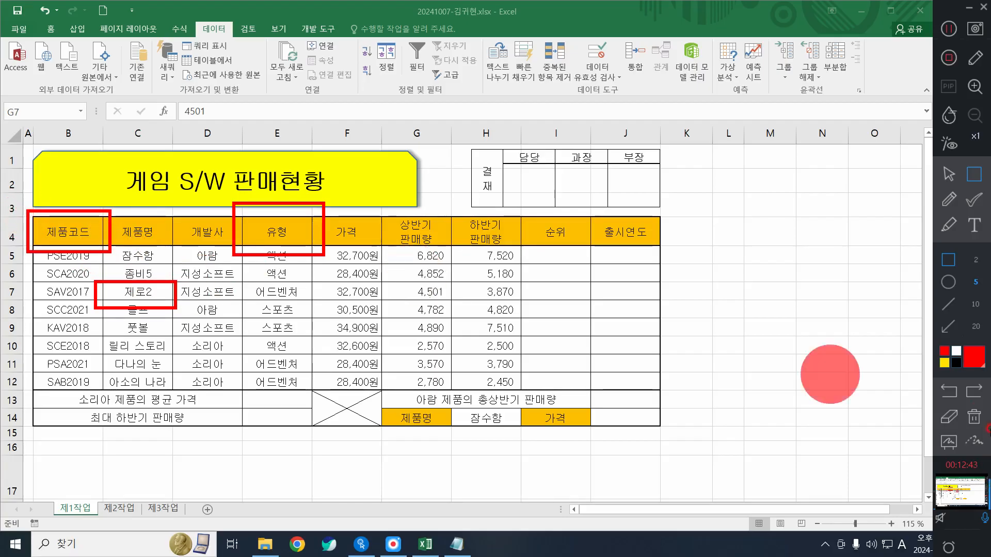
{"action": "left_click", "coordinate": [975, 418]}
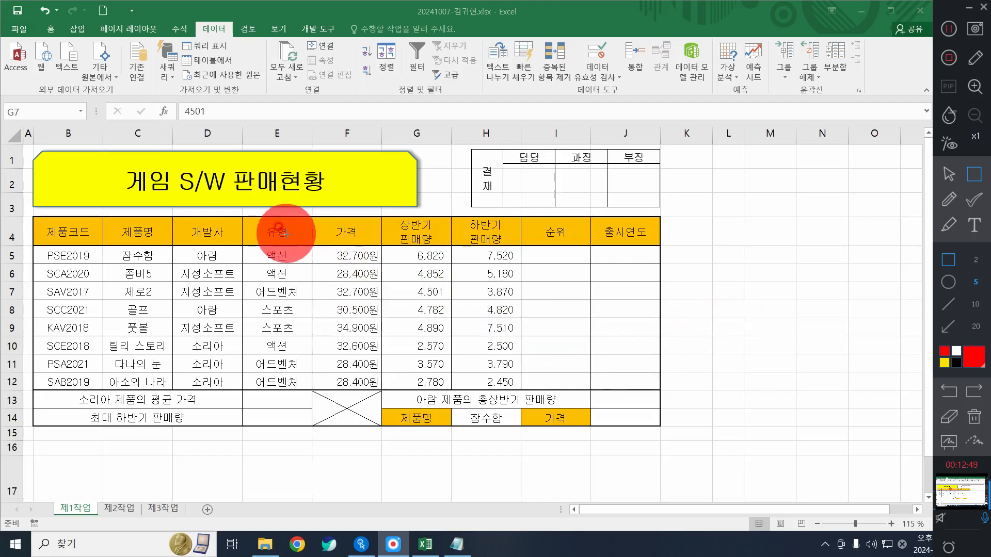
{"action": "left_click_drag", "start_coordinate": [448, 241], "coordinate": [528, 399]}
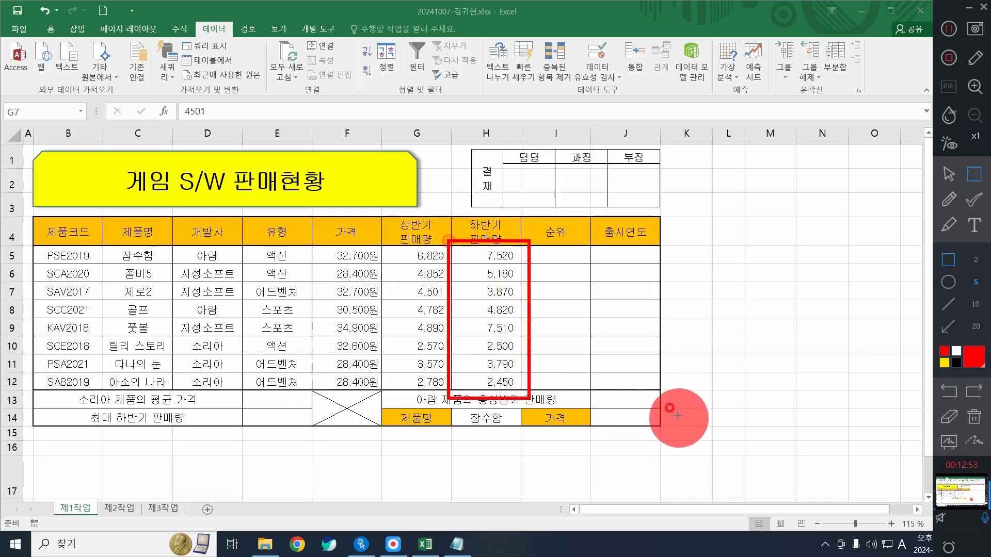
{"action": "left_click", "coordinate": [948, 178]}
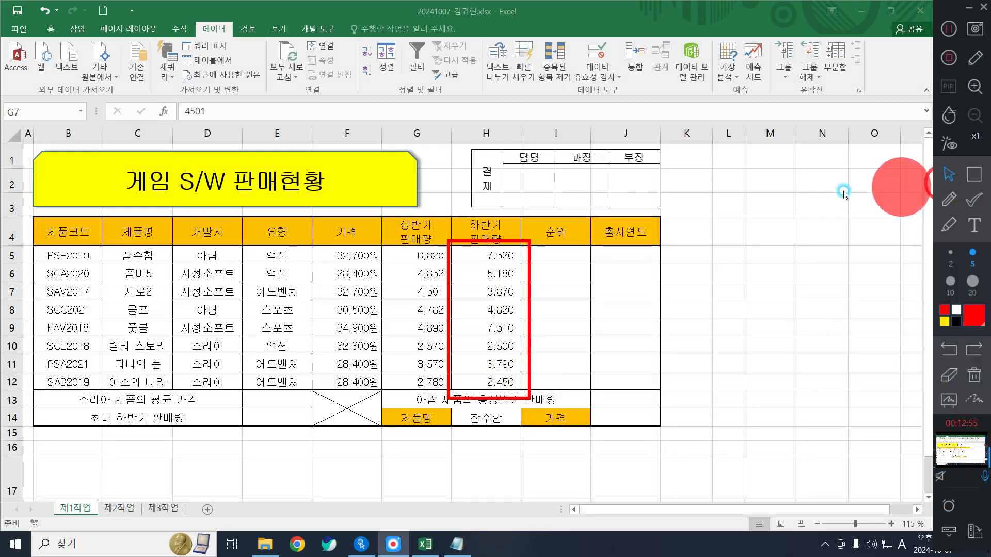
{"action": "mouse_move", "coordinate": [483, 253]}
{"action": "left_mouse_down"}
{"action": "mouse_move", "coordinate": [469, 353]}
{"action": "mouse_move", "coordinate": [484, 381]}
{"action": "left_mouse_up"}
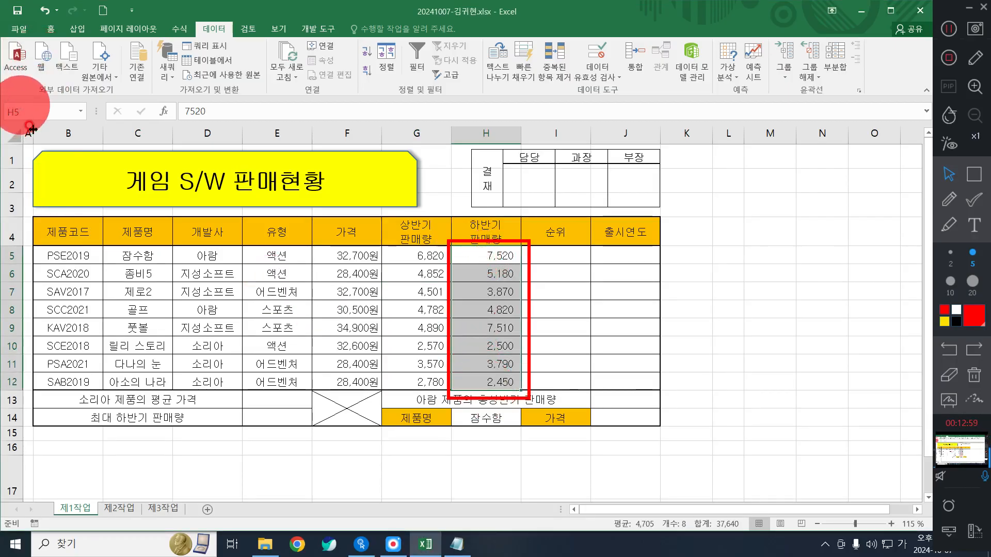
- Name the range H5:H12 '하반기판매량' in the Name Box
{"action": "key", "text": "ctrl+q"}
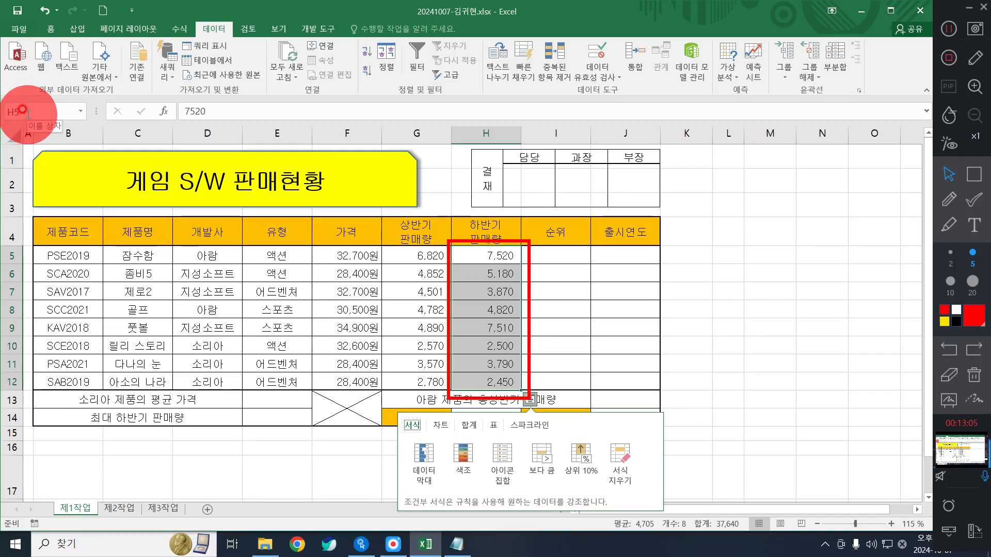
{"action": "left_click", "coordinate": [23, 110]}
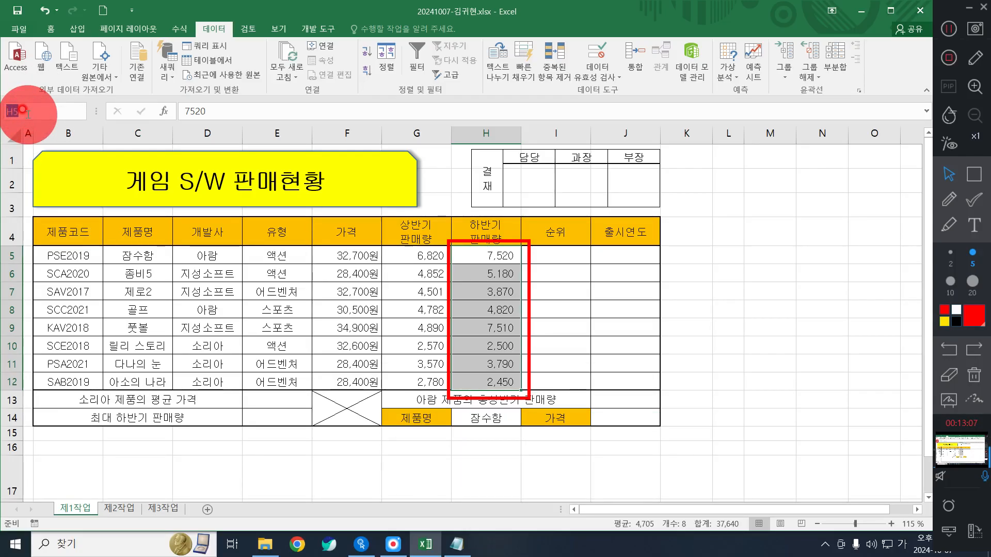
{"action": "type", "text": "한"}
{"action": "type", "text": "반"}
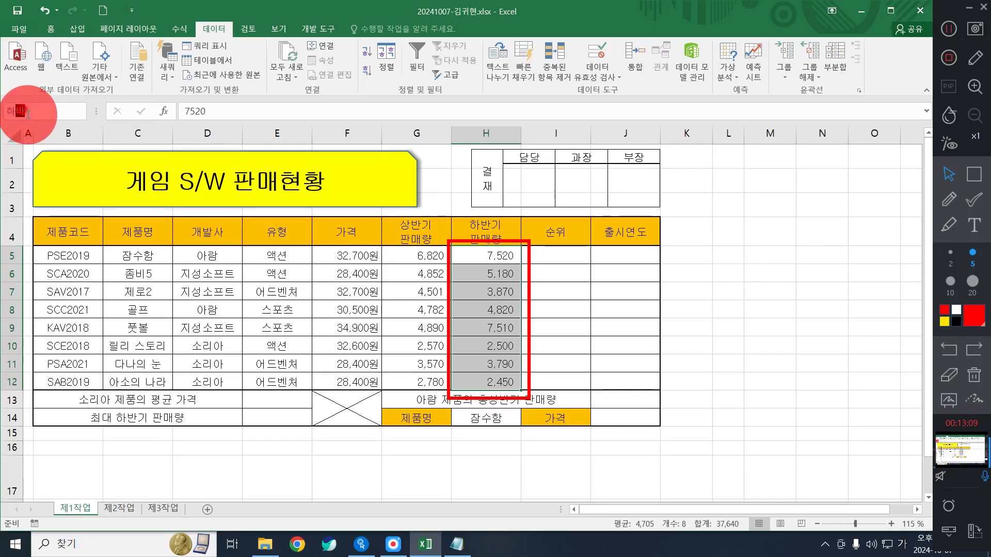
{"action": "type", "text": "기판"}
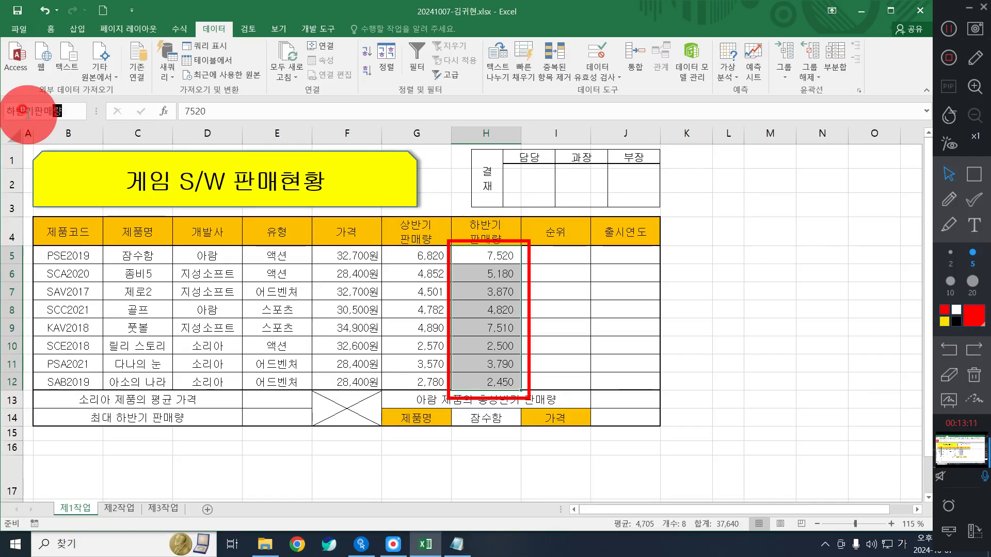
{"action": "type", "text": "매량"}
{"action": "key", "text": "Return"}
{"action": "key", "text": "Return"}
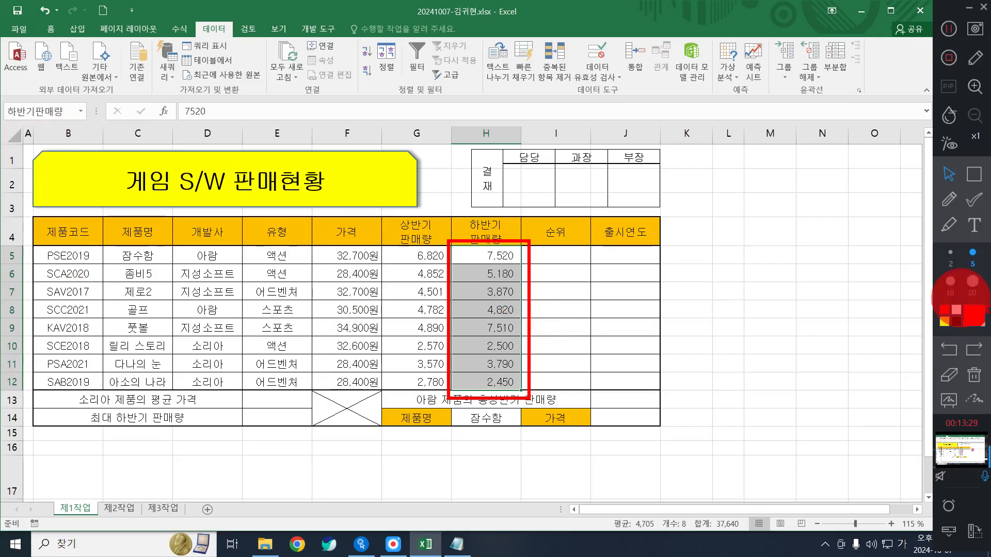
{"action": "left_click", "coordinate": [437, 303]}
{"action": "left_click", "coordinate": [363, 285]}
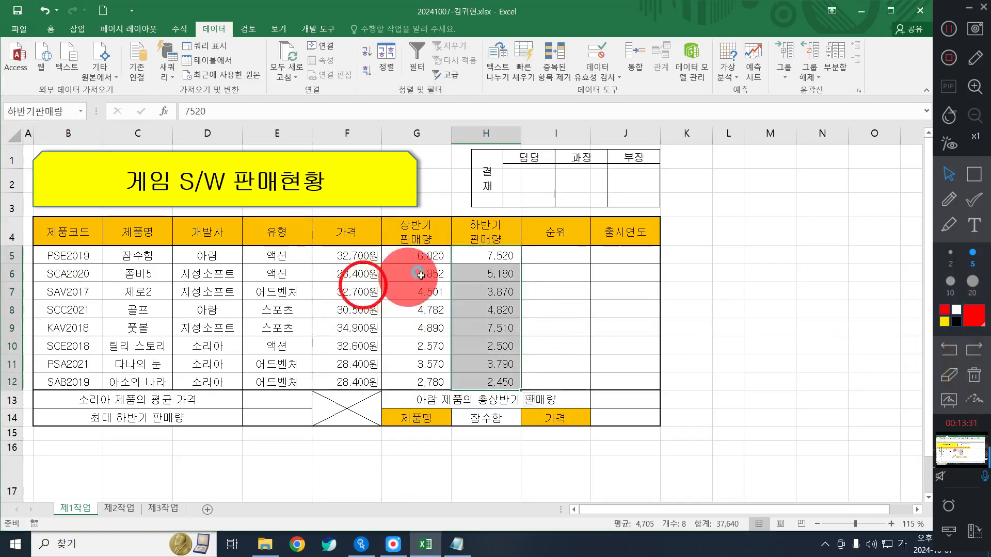
{"action": "left_click", "coordinate": [720, 338]}
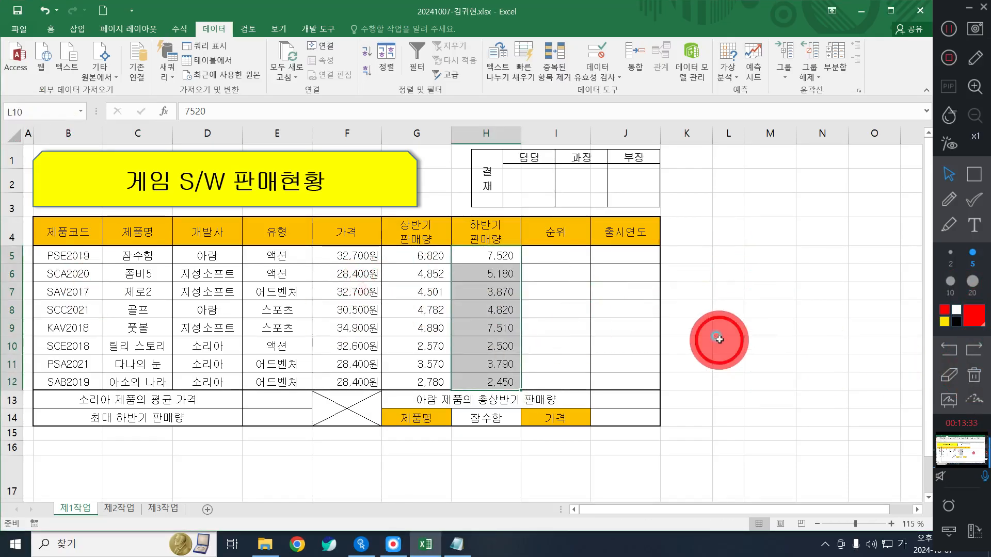
{"action": "left_click", "coordinate": [644, 283]}
{"action": "left_click", "coordinate": [690, 342]}
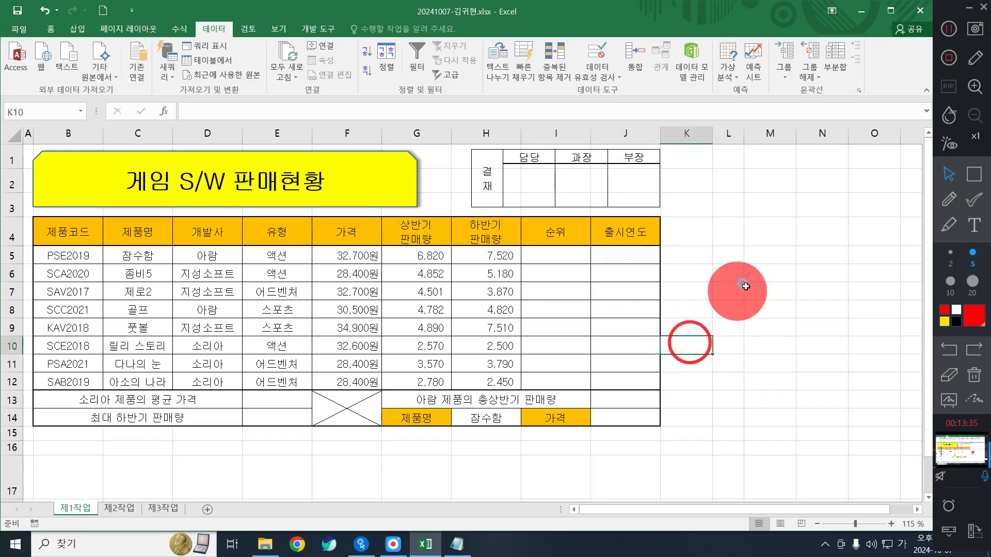
{"action": "left_click", "coordinate": [748, 290]}
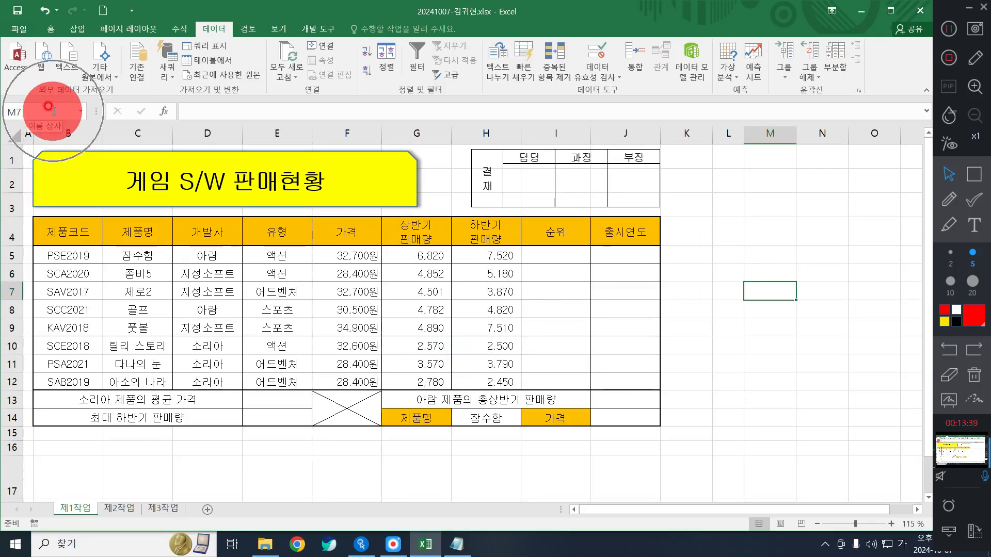
{"action": "left_click", "coordinate": [80, 114]}
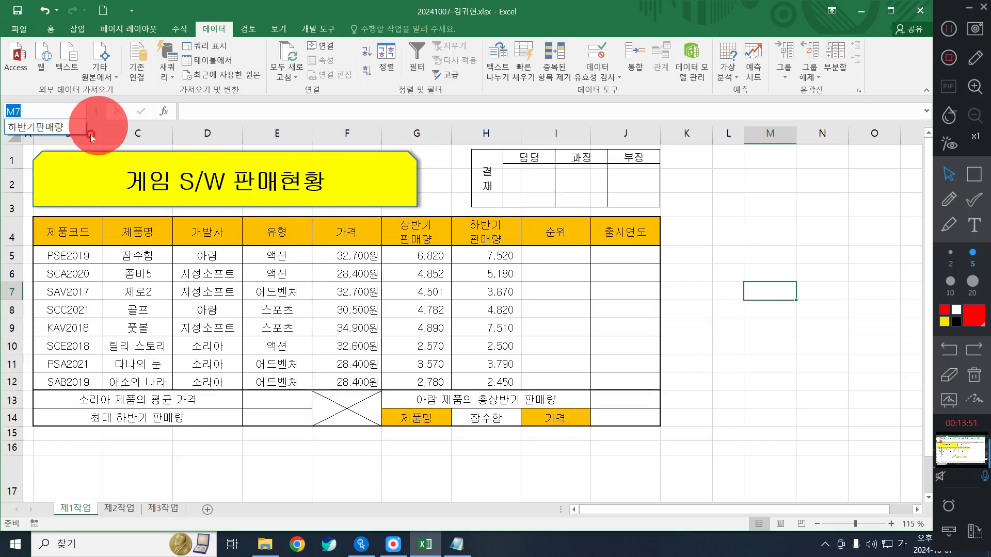
{"action": "left_click", "coordinate": [51, 128]}
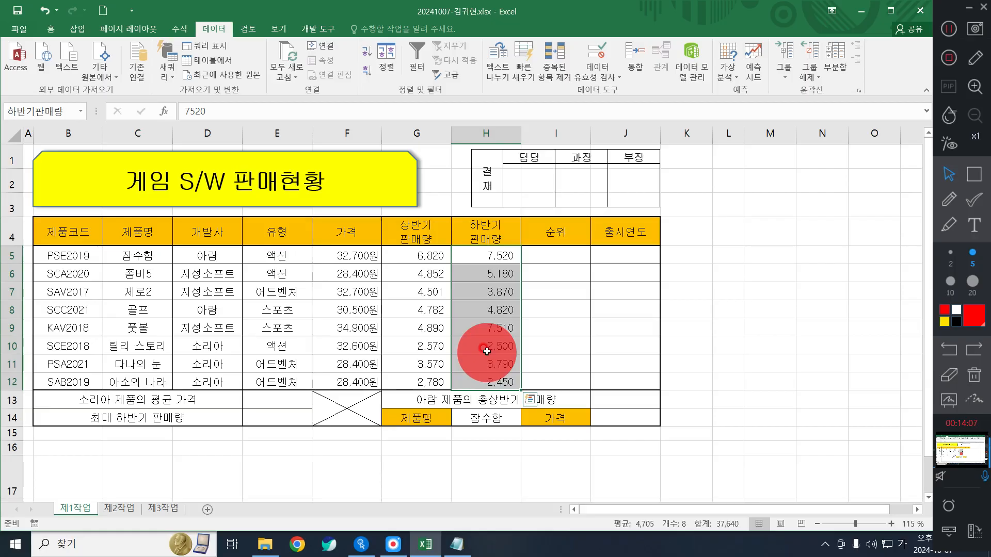
{"action": "left_click", "coordinate": [368, 315]}
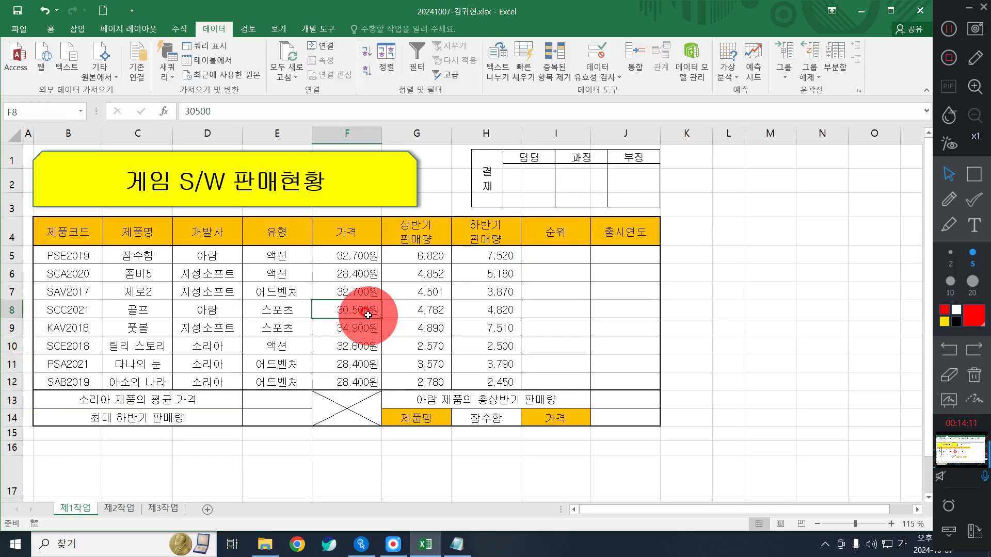
{"action": "left_click", "coordinate": [219, 310]}
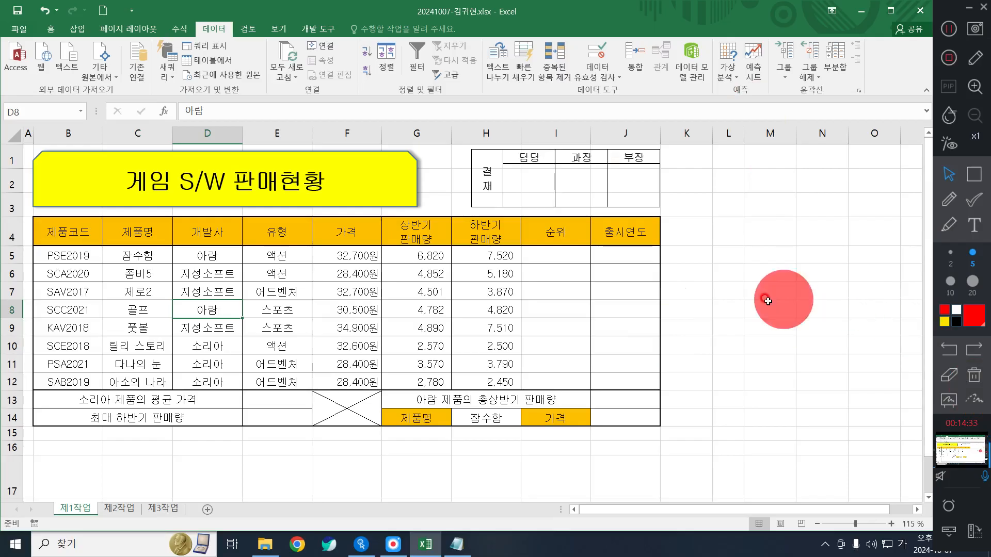
- Delete the empty column L
{"action": "left_click_drag", "start_coordinate": [698, 135], "coordinate": [765, 120]}
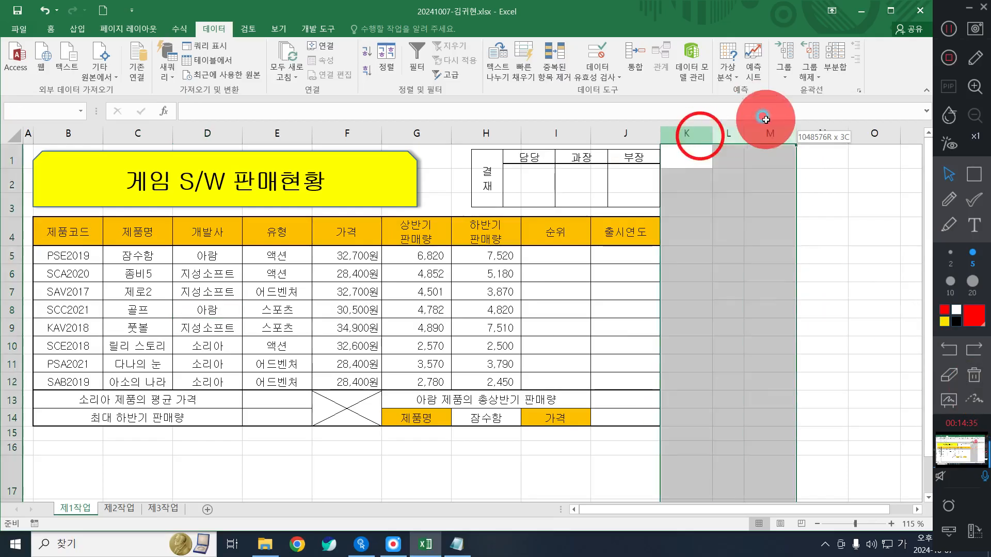
{"action": "left_click_drag", "start_coordinate": [770, 274], "coordinate": [770, 255]}
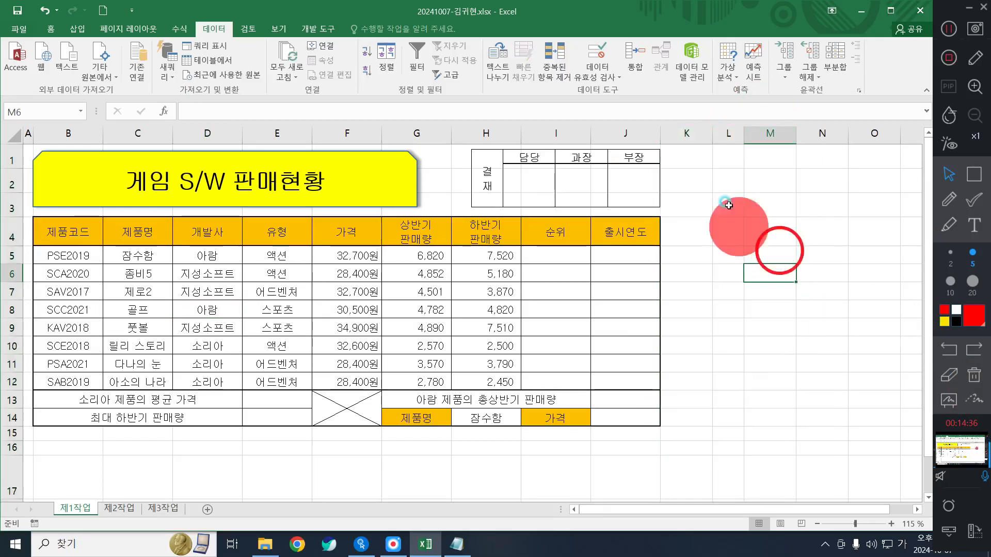
{"action": "left_click", "coordinate": [716, 129]}
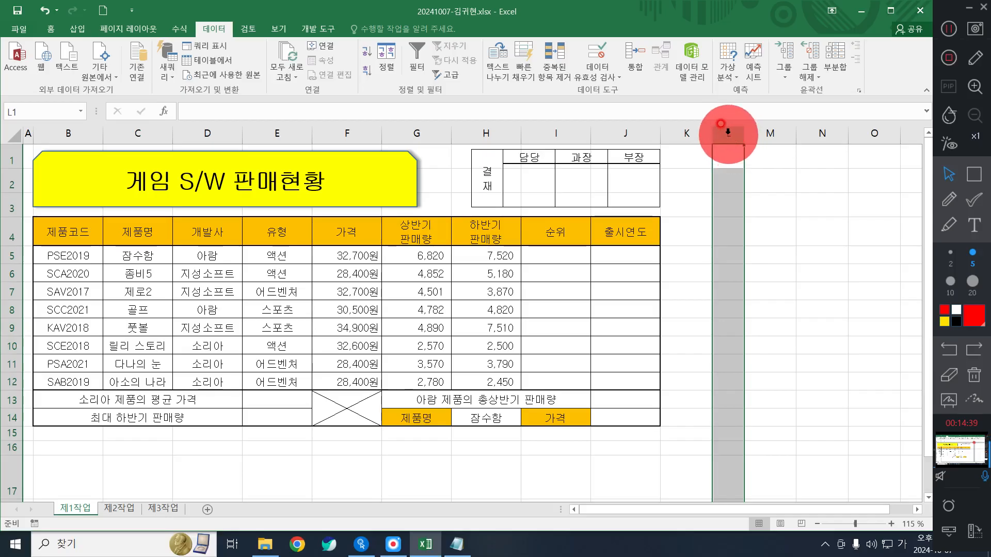
{"action": "right_click", "coordinate": [728, 132]}
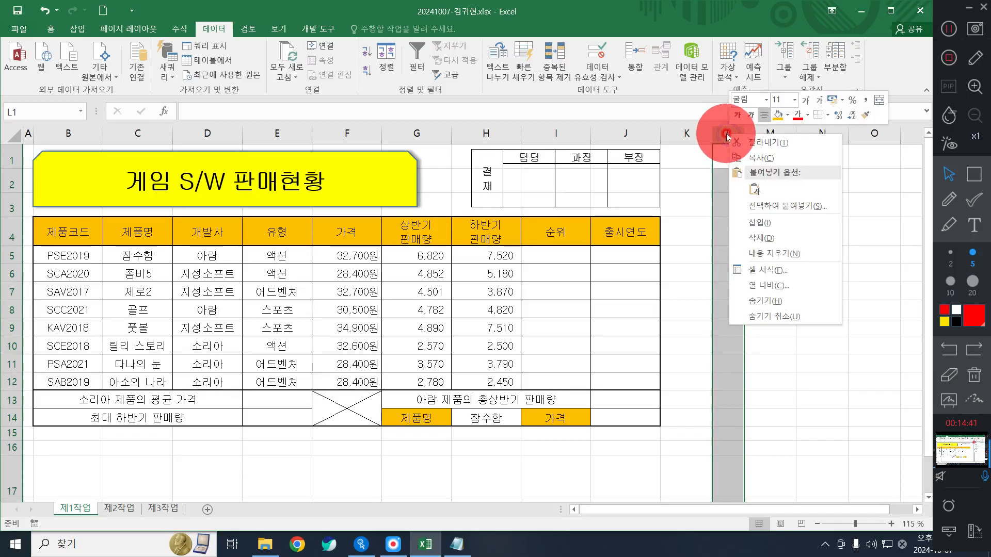
{"action": "left_click", "coordinate": [713, 119]}
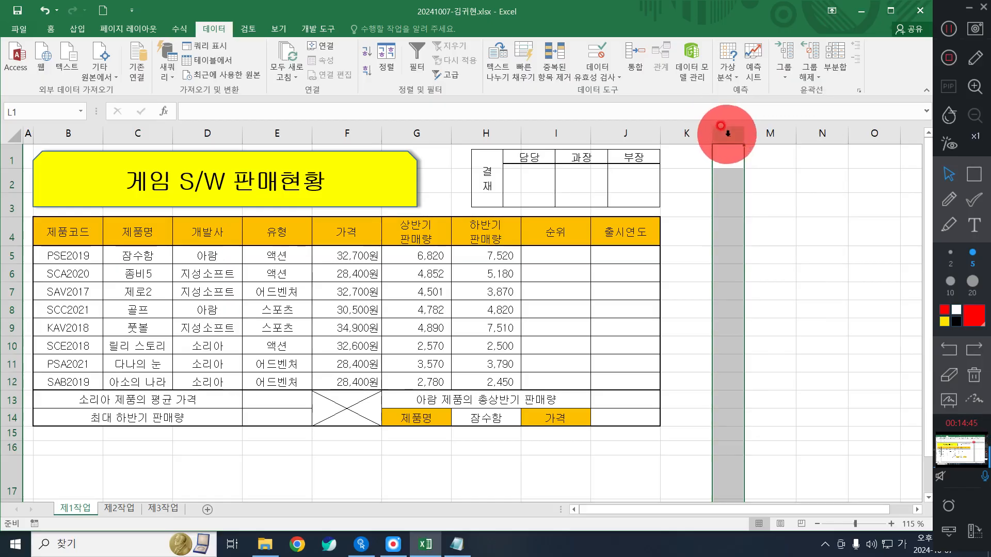
{"action": "right_click", "coordinate": [728, 135]}
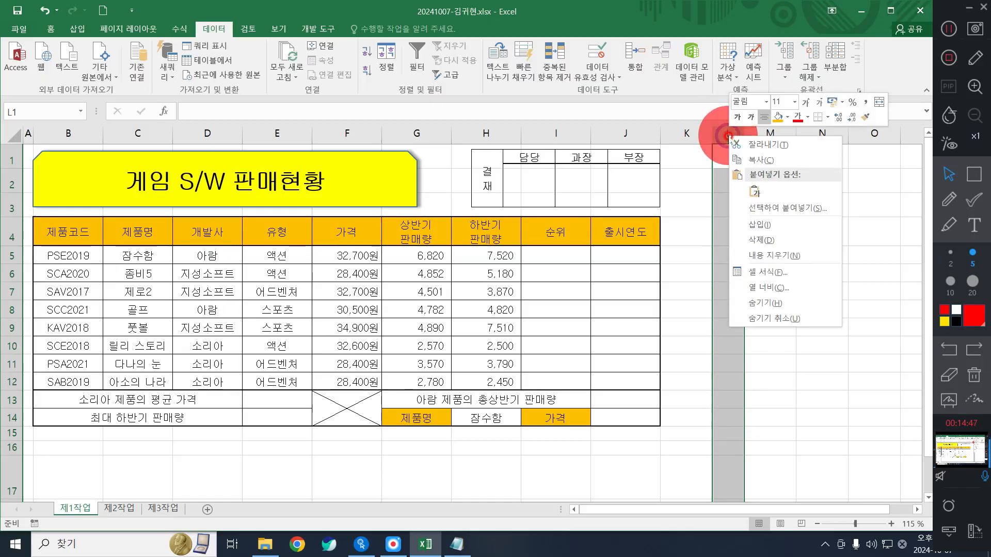
{"action": "left_click", "coordinate": [768, 240]}
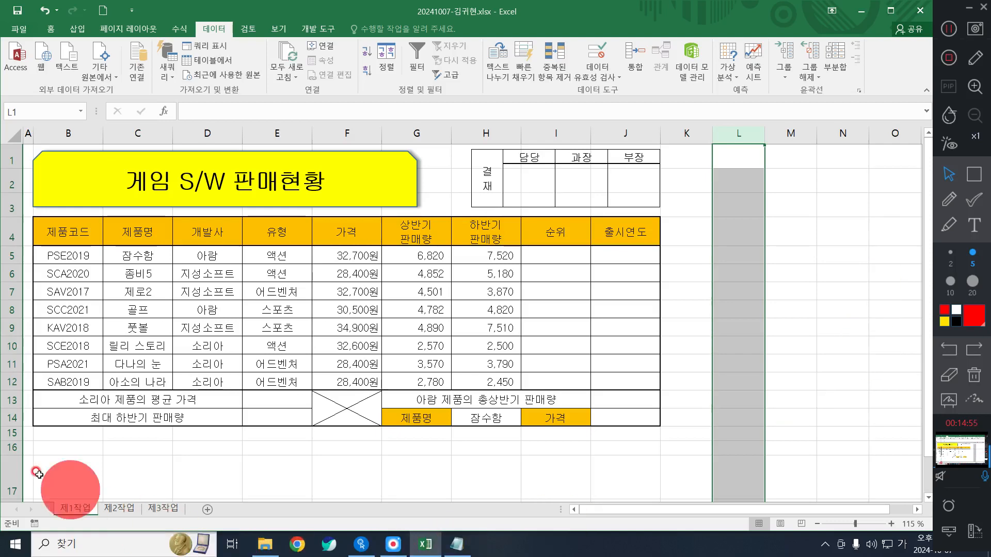
- Delete the tall row 17 below the table
{"action": "left_click", "coordinate": [6, 473]}
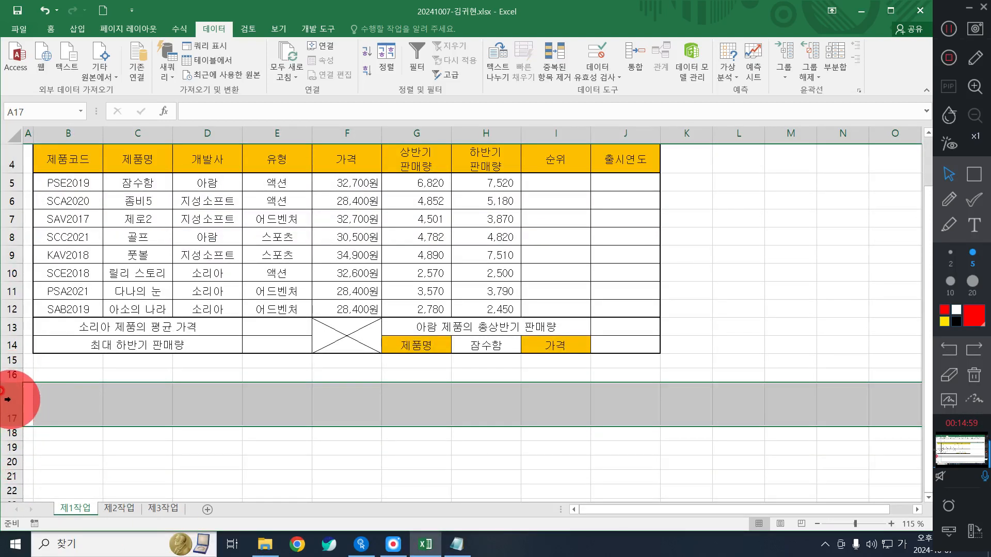
{"action": "scroll", "coordinate": [7, 399], "scroll_direction": "up", "scroll_amount": 1}
{"action": "right_click", "coordinate": [13, 473]}
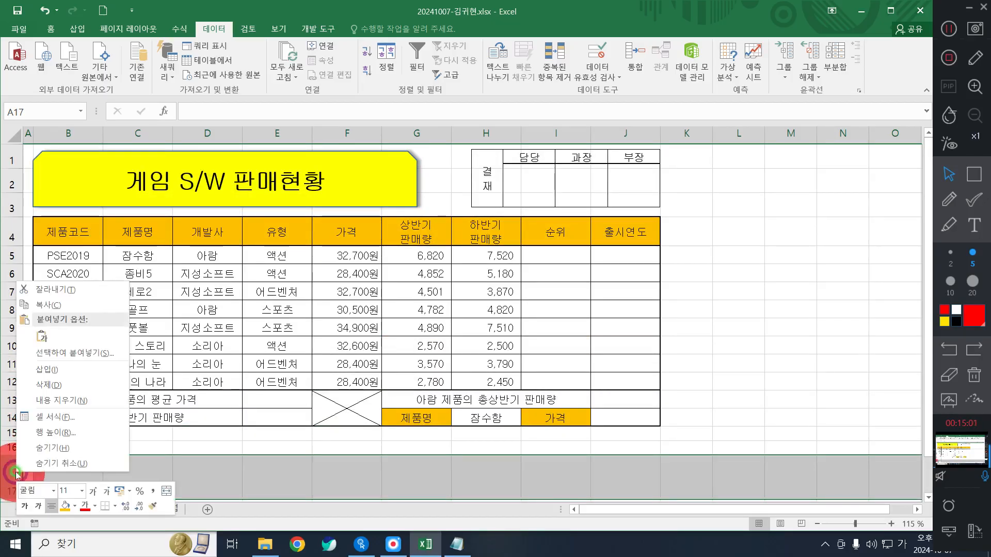
{"action": "left_click", "coordinate": [47, 385]}
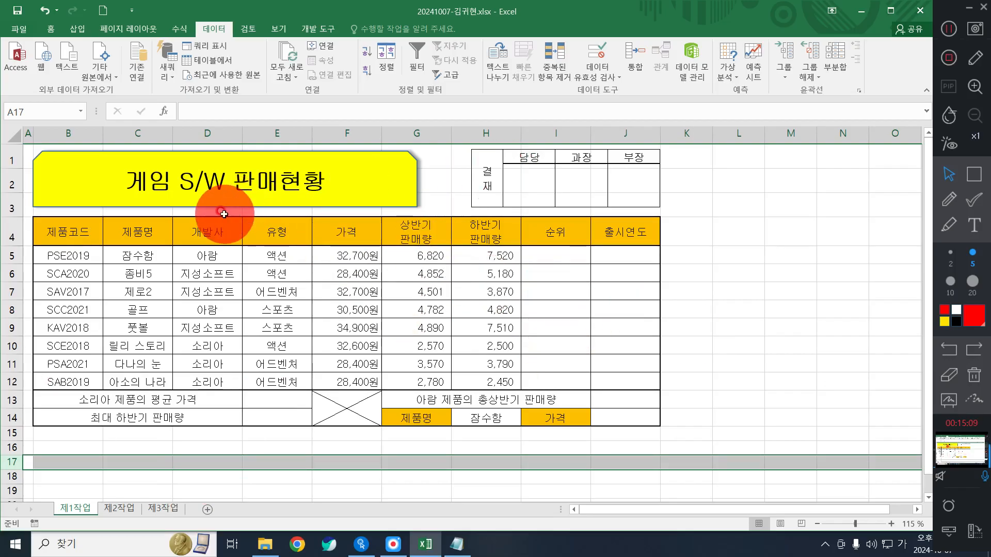
- Delete the yellow title shape and the 결재 approval box
{"action": "left_click", "coordinate": [363, 176]}
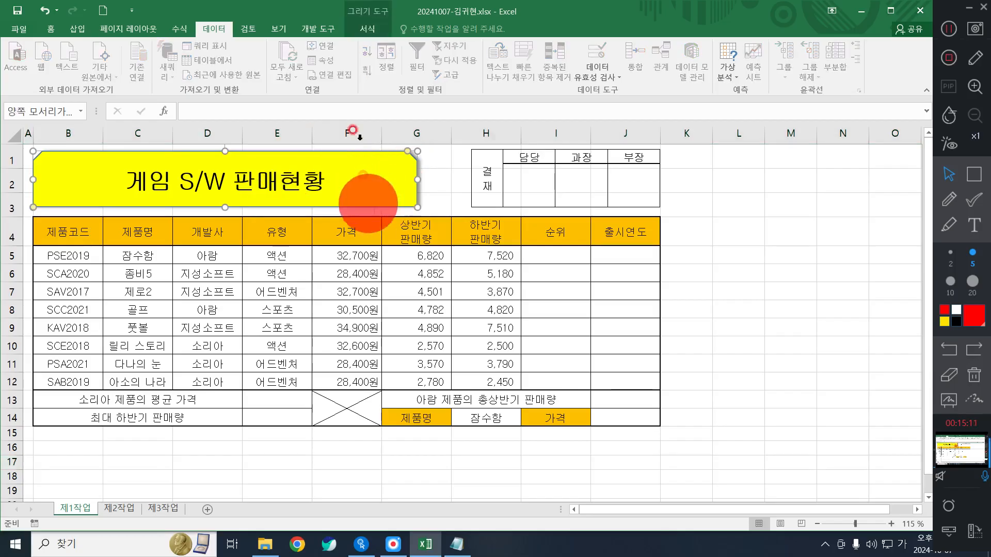
{"action": "left_click", "coordinate": [378, 178]}
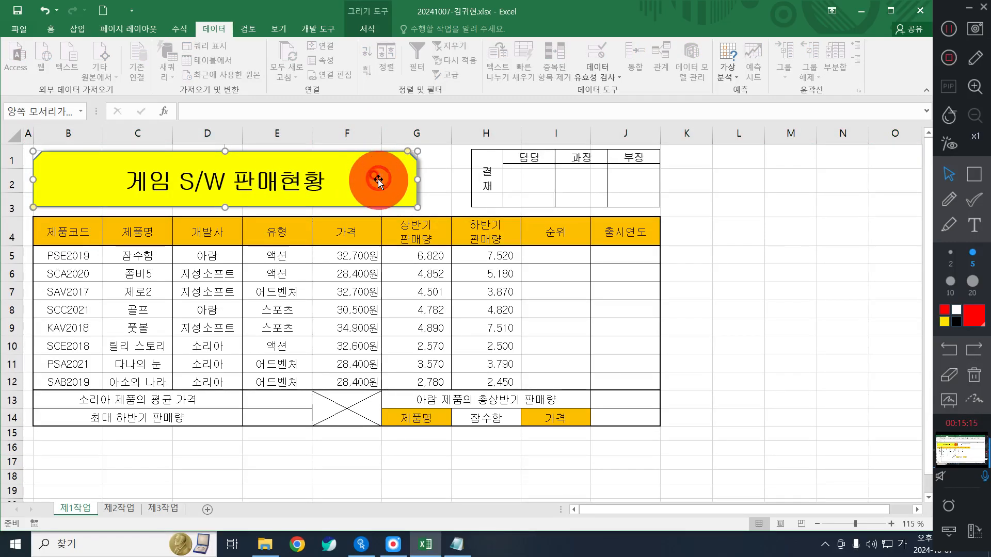
{"action": "key", "text": "Delete"}
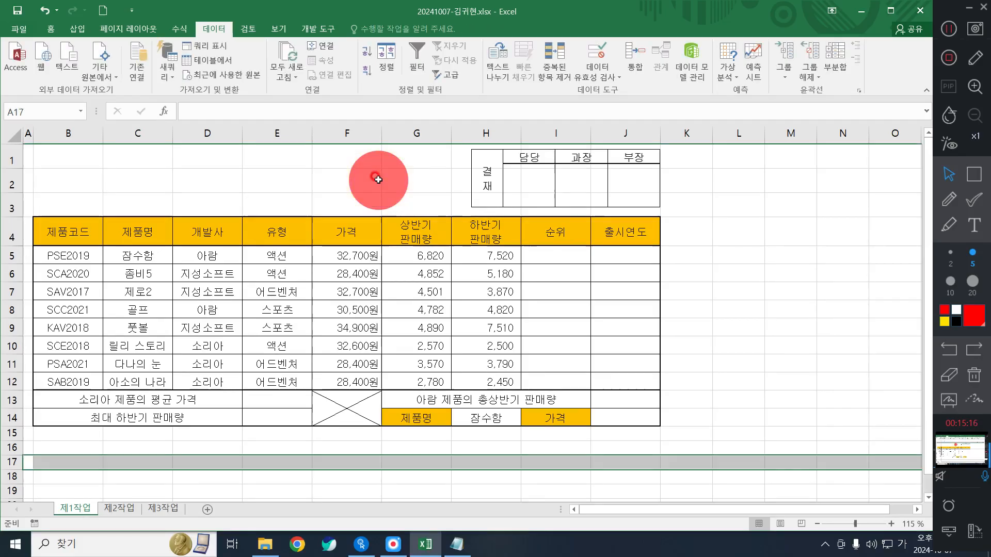
{"action": "left_click", "coordinate": [512, 186]}
{"action": "key", "text": "Delete"}
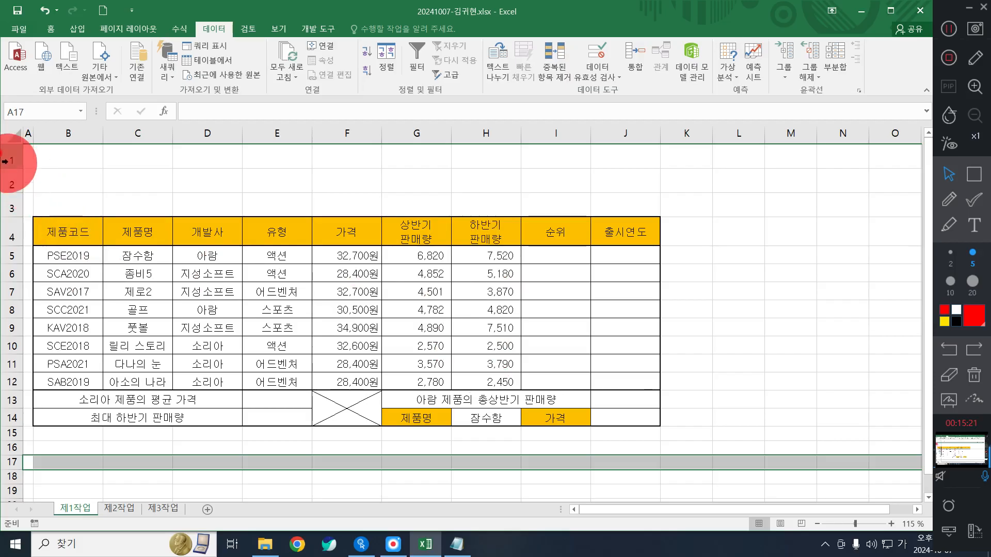
- Shrink rows 1–3 back to normal height, then select the table B4:J14
{"action": "left_click_drag", "start_coordinate": [6, 161], "coordinate": [11, 206]}
{"action": "left_click", "coordinate": [122, 173]}
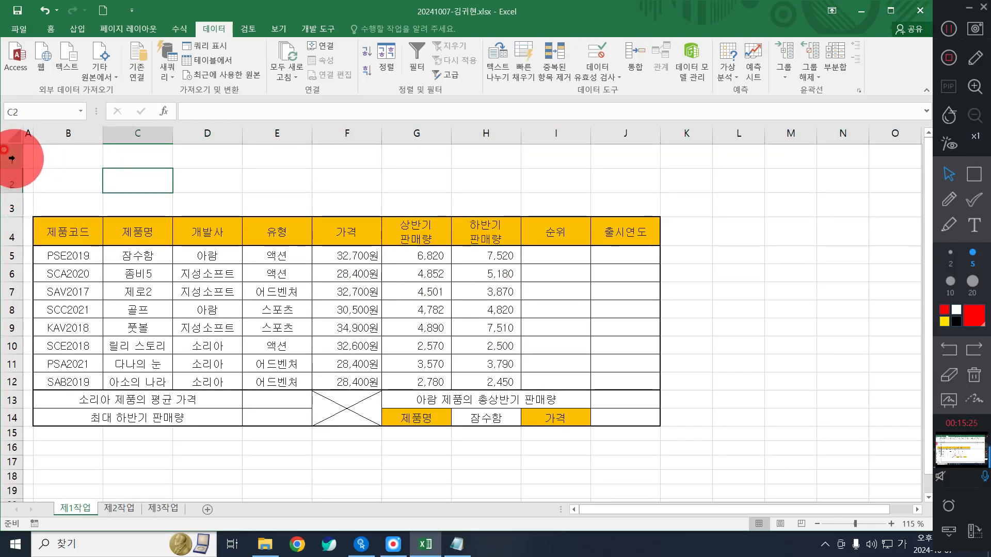
{"action": "left_click_drag", "start_coordinate": [11, 159], "coordinate": [5, 197]}
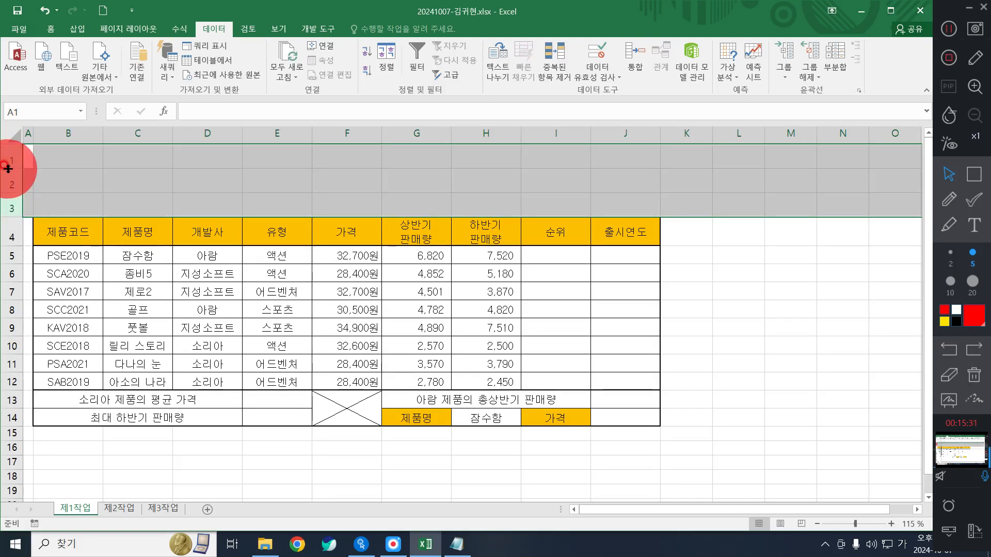
{"action": "left_click_drag", "start_coordinate": [8, 168], "coordinate": [9, 159]}
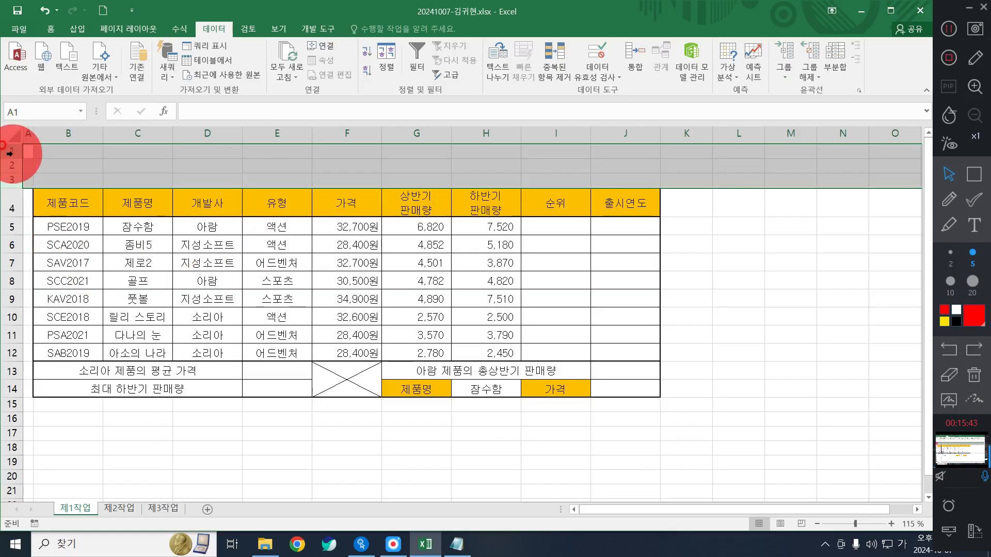
{"action": "left_click", "coordinate": [45, 11]}
{"action": "left_click_drag", "start_coordinate": [8, 154], "coordinate": [13, 209]}
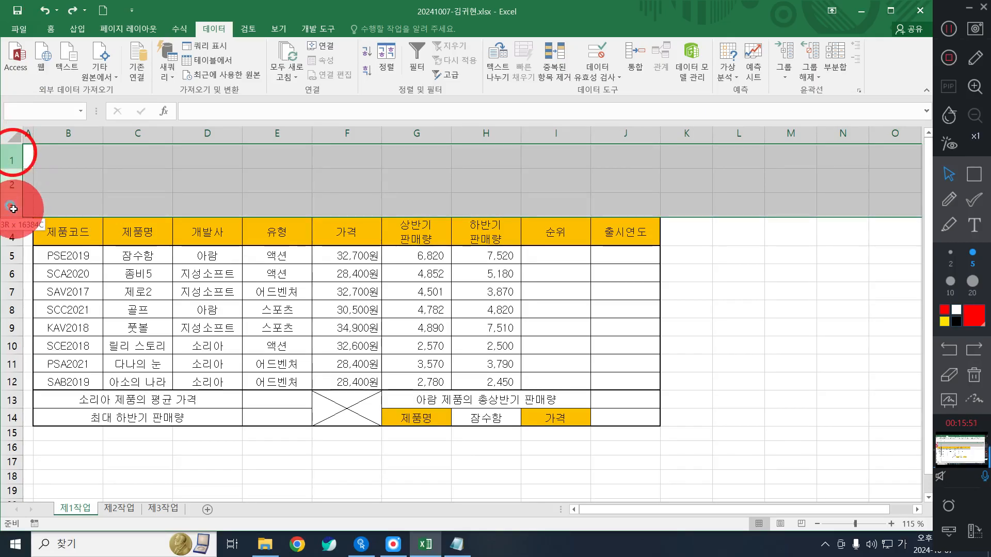
{"action": "left_click_drag", "start_coordinate": [13, 208], "coordinate": [12, 209]}
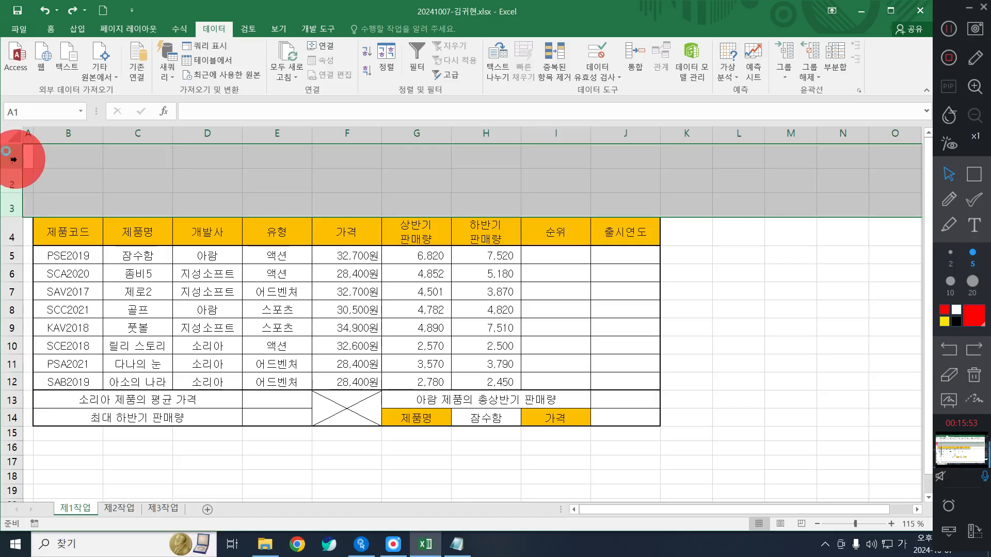
{"action": "left_click_drag", "start_coordinate": [14, 159], "coordinate": [13, 209]}
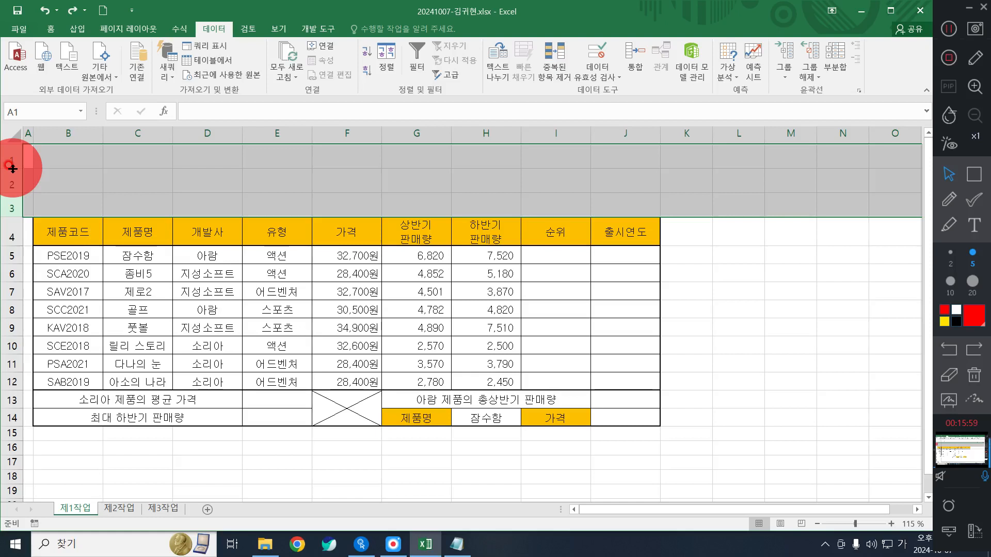
{"action": "left_click_drag", "start_coordinate": [13, 169], "coordinate": [13, 158]}
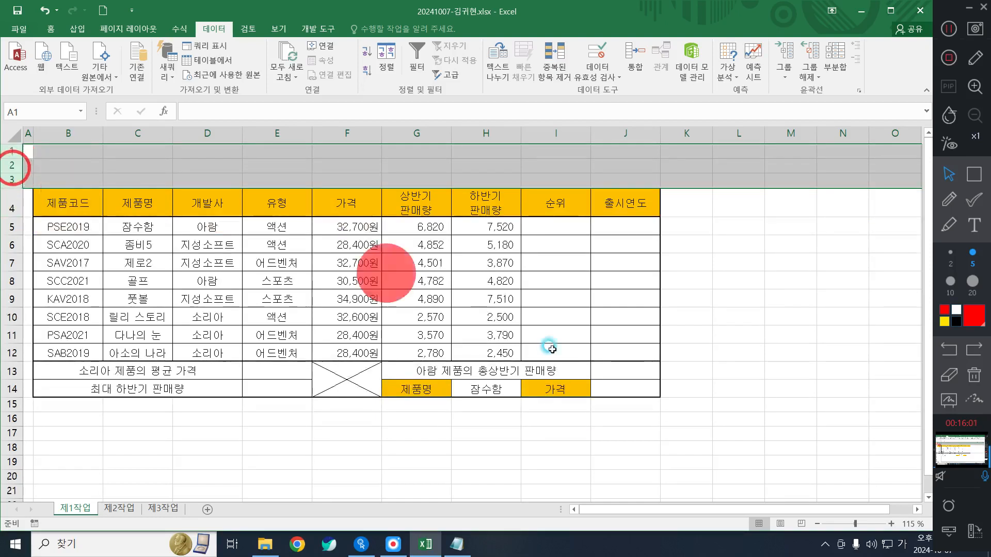
{"action": "left_click", "coordinate": [461, 321]}
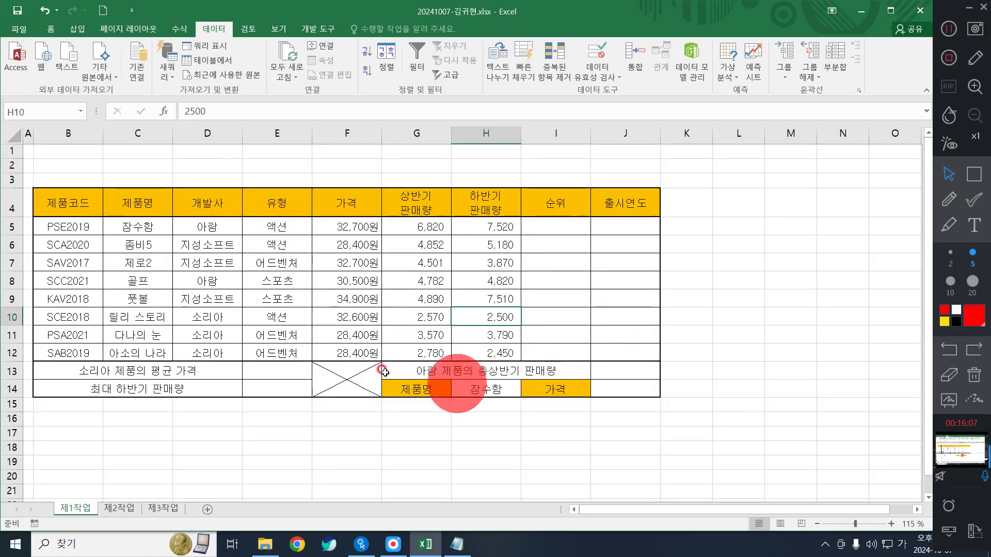
{"action": "left_click_drag", "start_coordinate": [59, 201], "coordinate": [629, 381]}
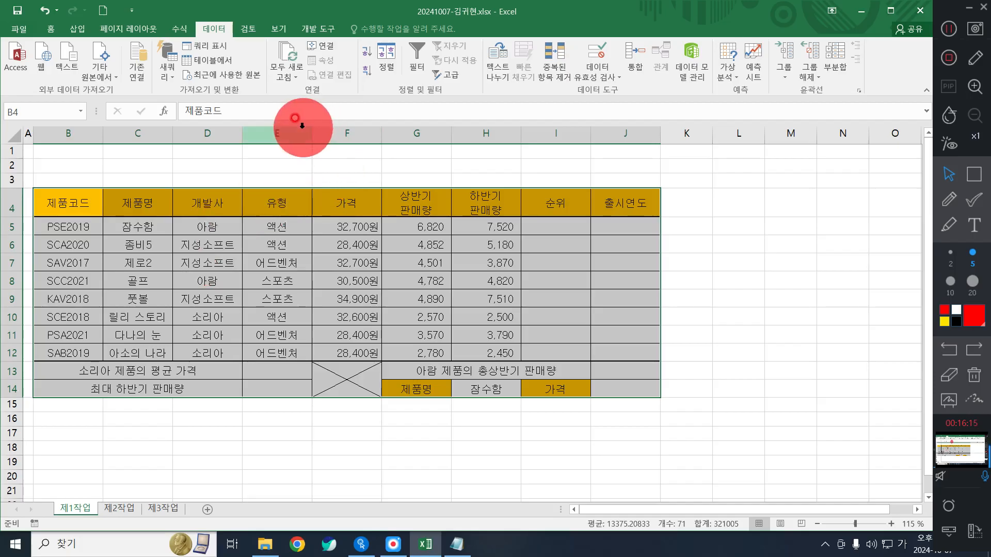
- Apply 채우기 없음 to B4:J14 to remove all fill colour
{"action": "left_click", "coordinate": [52, 30]}
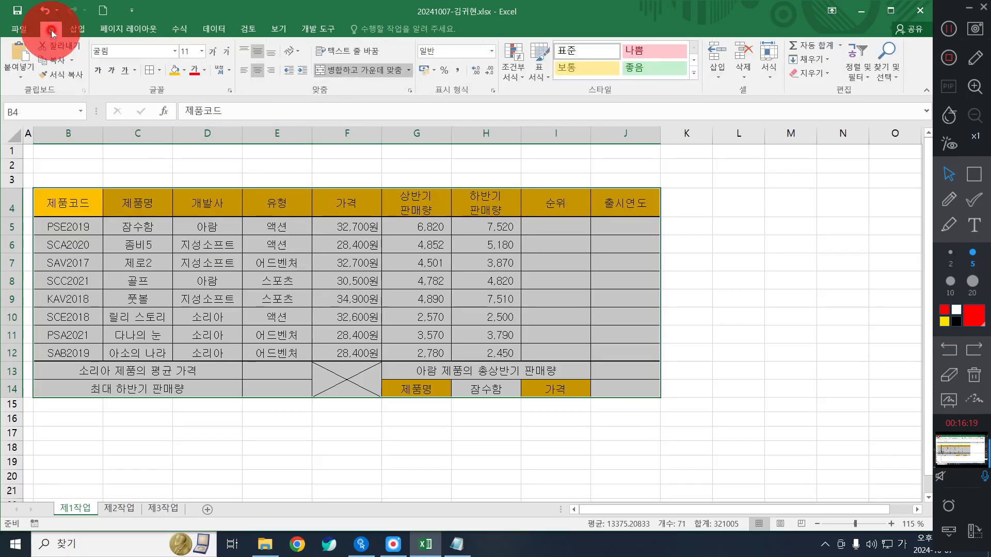
{"action": "left_click", "coordinate": [185, 74]}
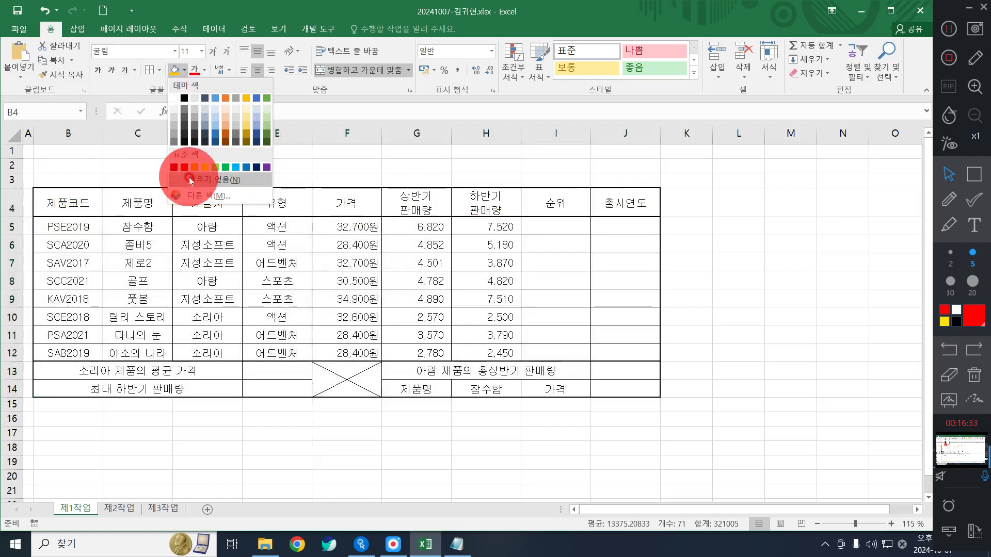
{"action": "left_click", "coordinate": [190, 181]}
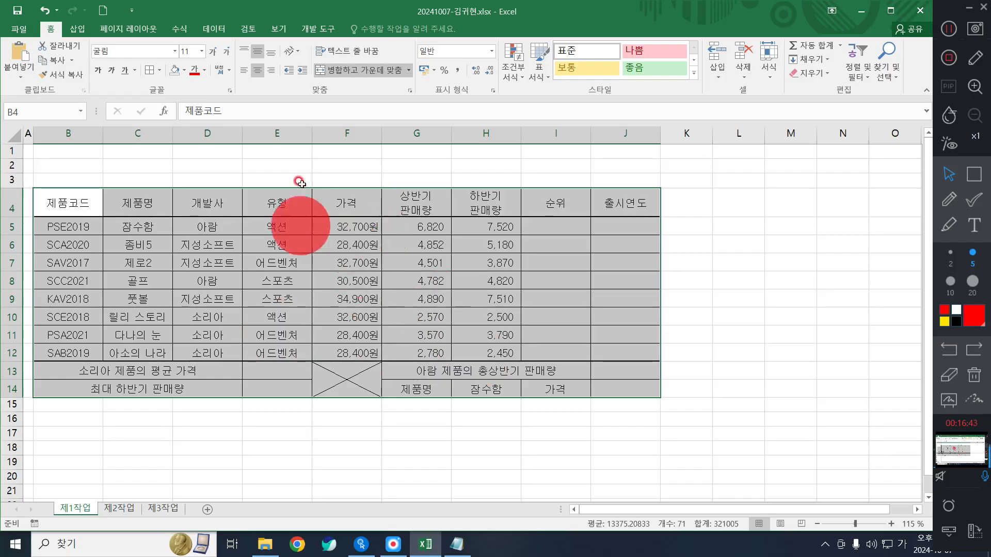
- Delete the defined name 하반기판매량 in the Name Manager
{"action": "left_click", "coordinate": [184, 29]}
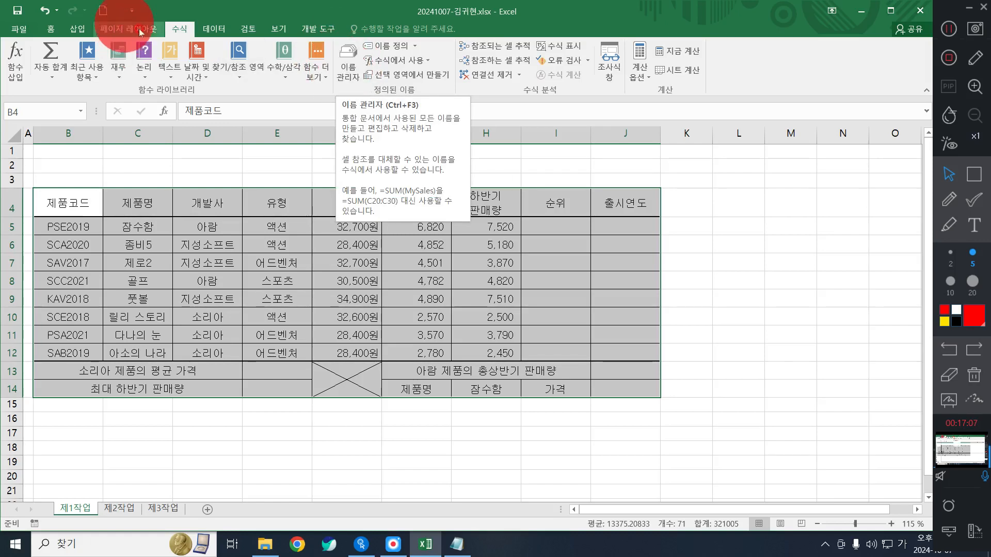
{"action": "left_click", "coordinate": [354, 64]}
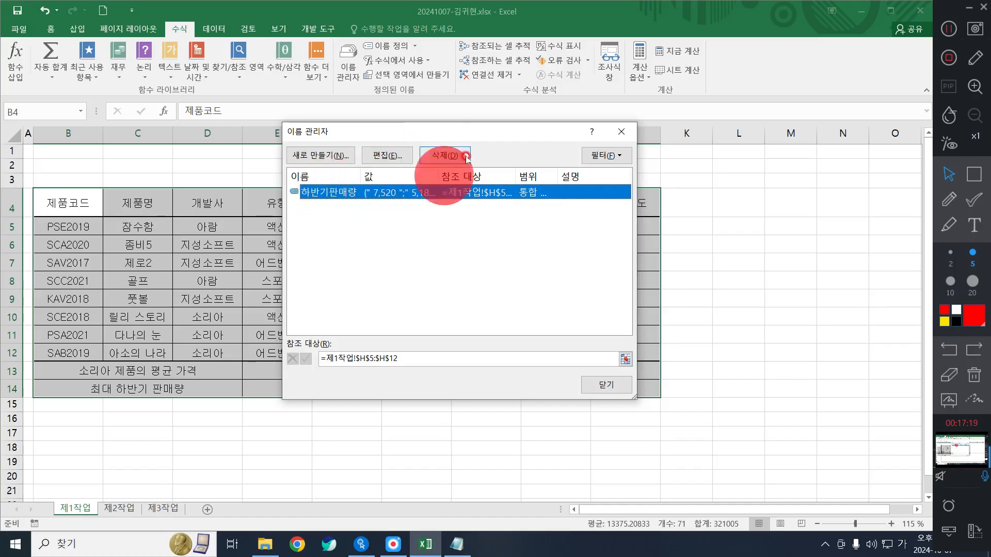
{"action": "left_click", "coordinate": [447, 157]}
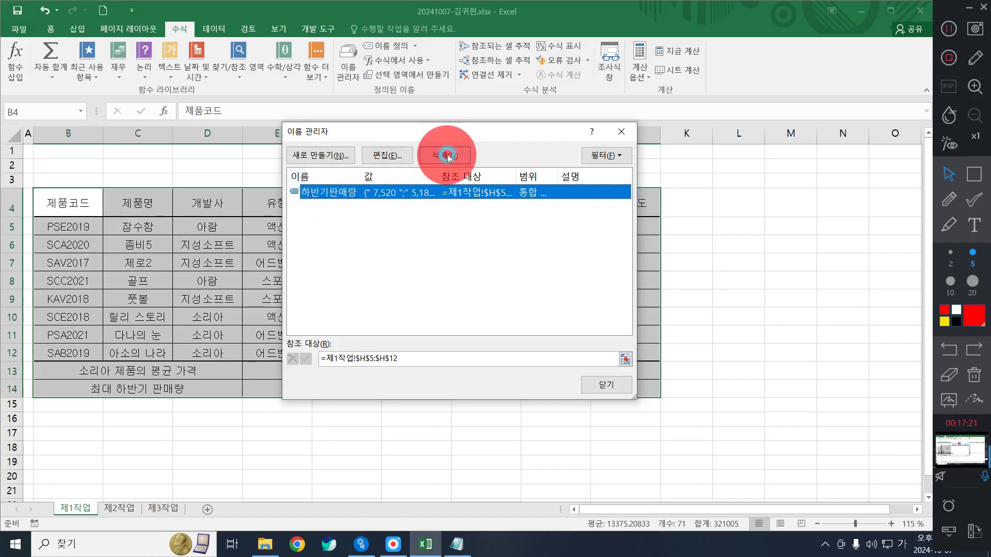
{"action": "left_click", "coordinate": [447, 156]}
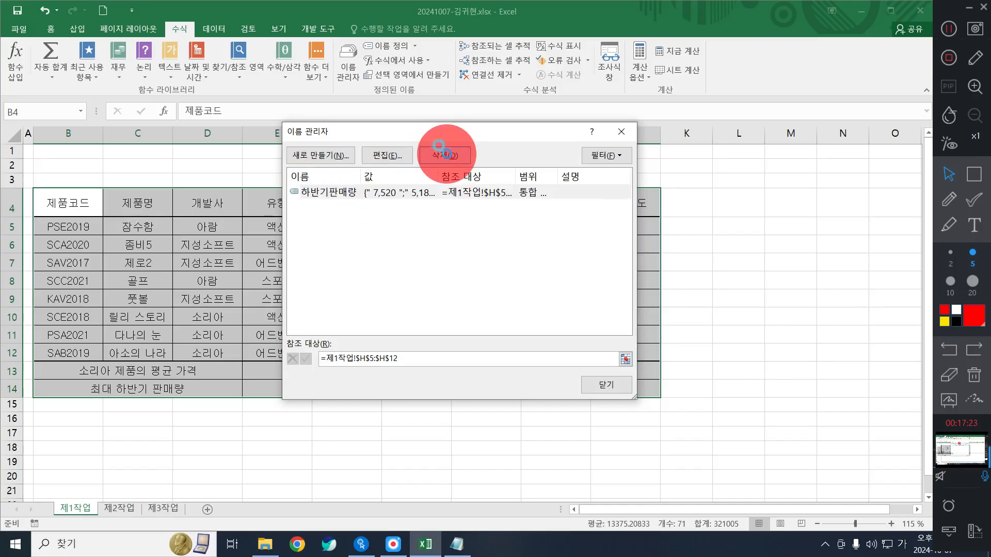
{"action": "left_click", "coordinate": [466, 309]}
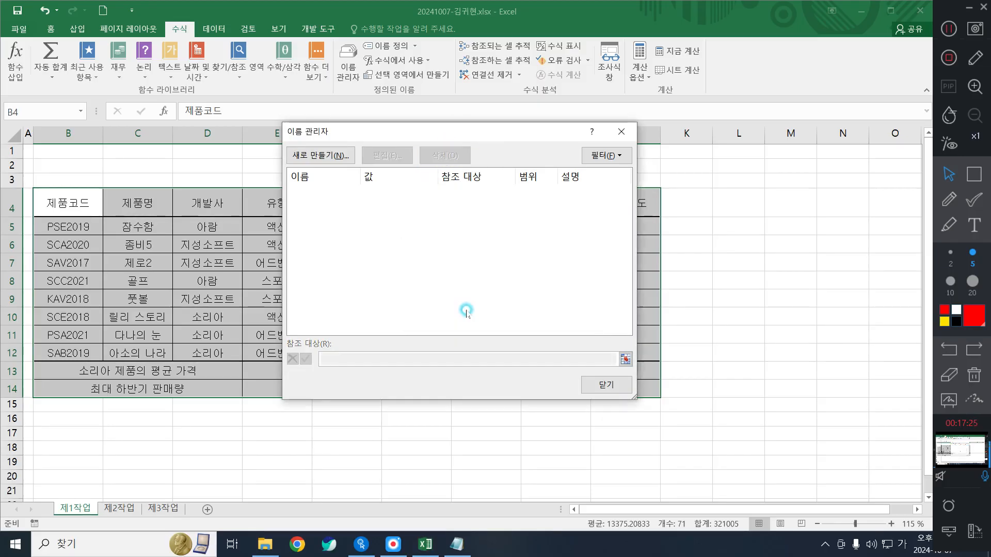
{"action": "left_click", "coordinate": [593, 389]}
{"action": "left_click", "coordinate": [490, 335]}
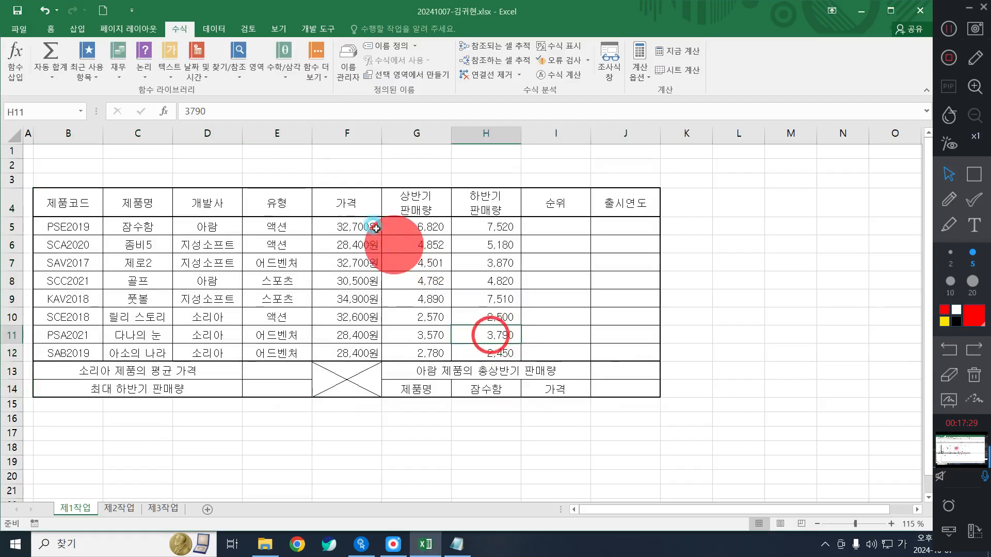
- Apply Comma Style to prices F5:F12 so they read like 32,700 without 원
{"action": "left_click", "coordinate": [350, 298]}
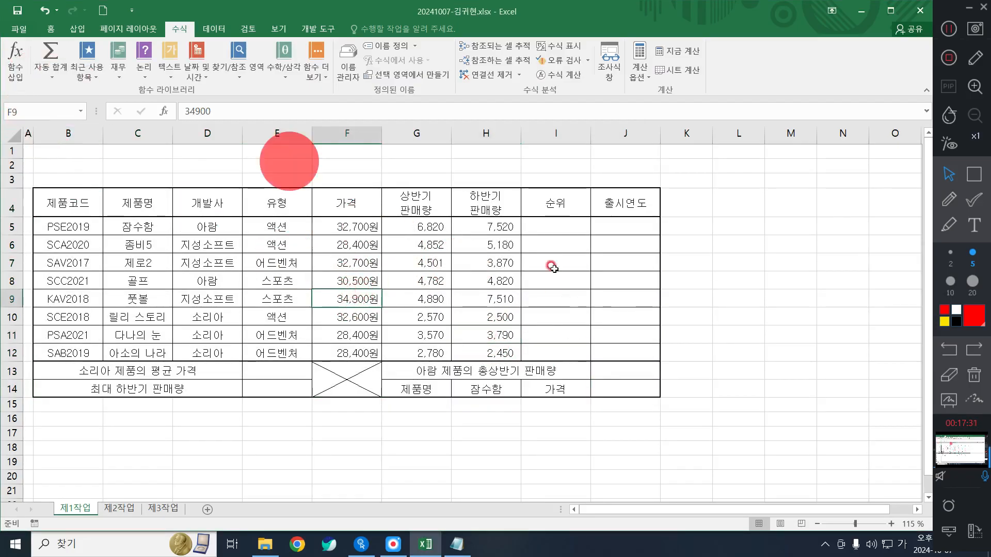
{"action": "left_click_drag", "start_coordinate": [493, 223], "coordinate": [503, 352]}
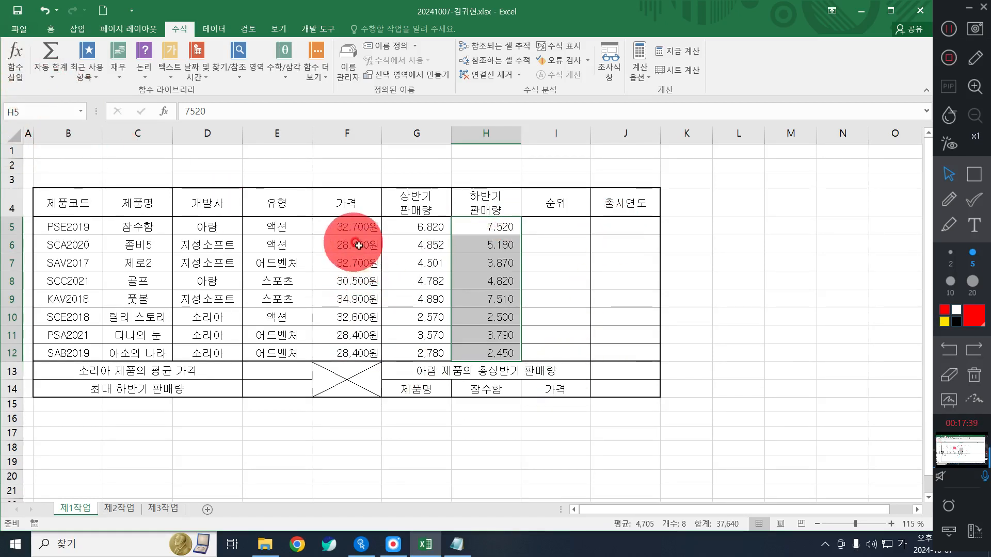
{"action": "left_click_drag", "start_coordinate": [350, 228], "coordinate": [338, 346]}
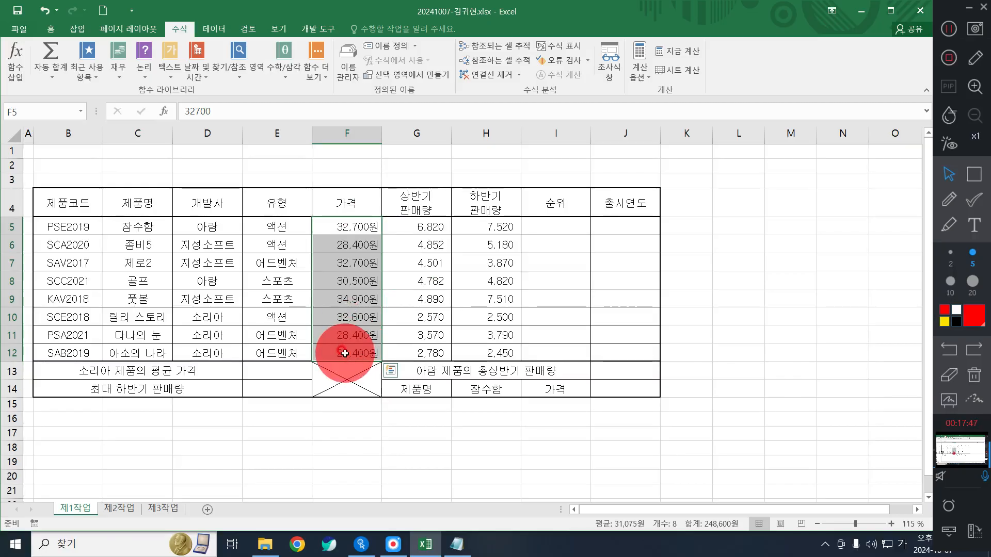
{"action": "left_click", "coordinate": [50, 29]}
{"action": "left_click", "coordinate": [458, 69]}
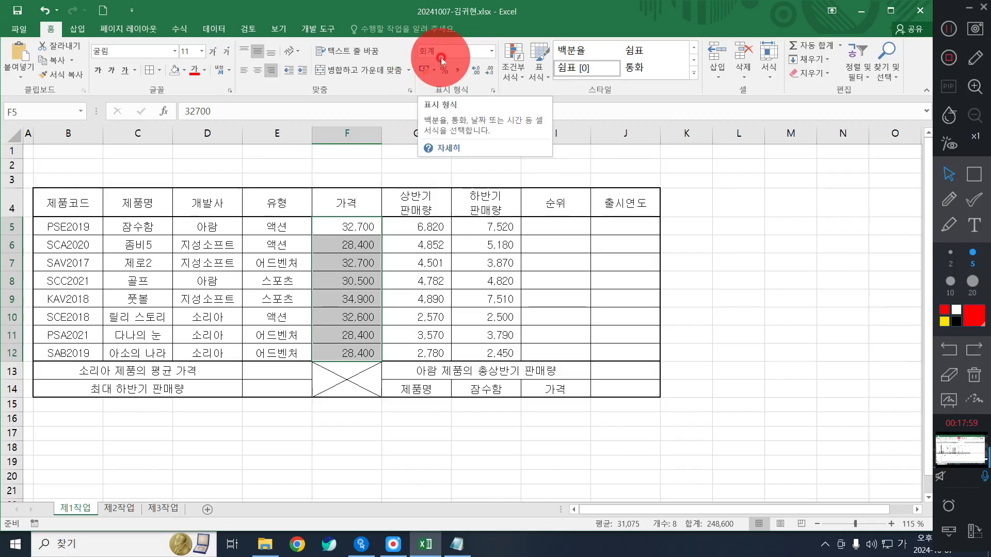
{"action": "left_click", "coordinate": [464, 387]}
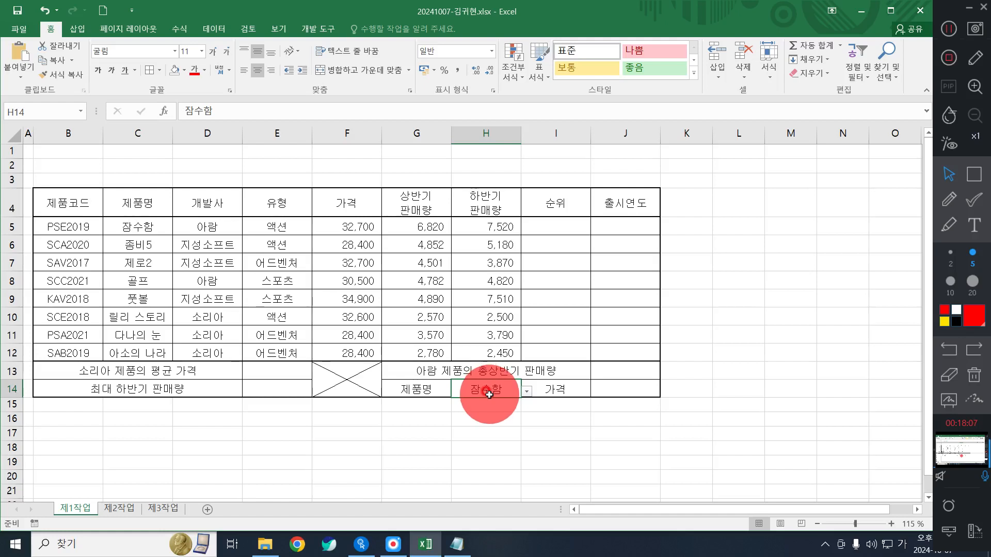
- Empty cell H14 and clear its product-name data validation list with Clear All
{"action": "key", "text": "Delete"}
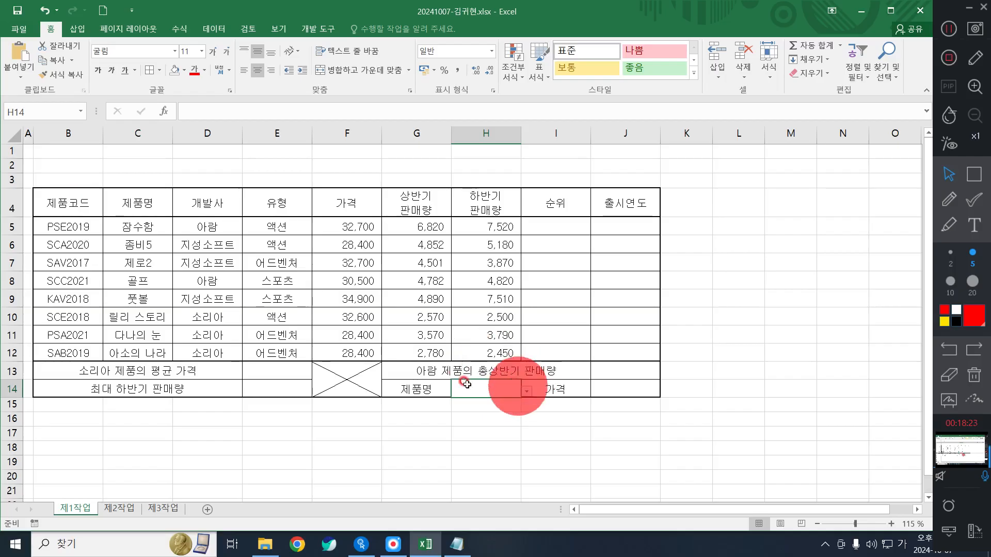
{"action": "left_click", "coordinate": [223, 30]}
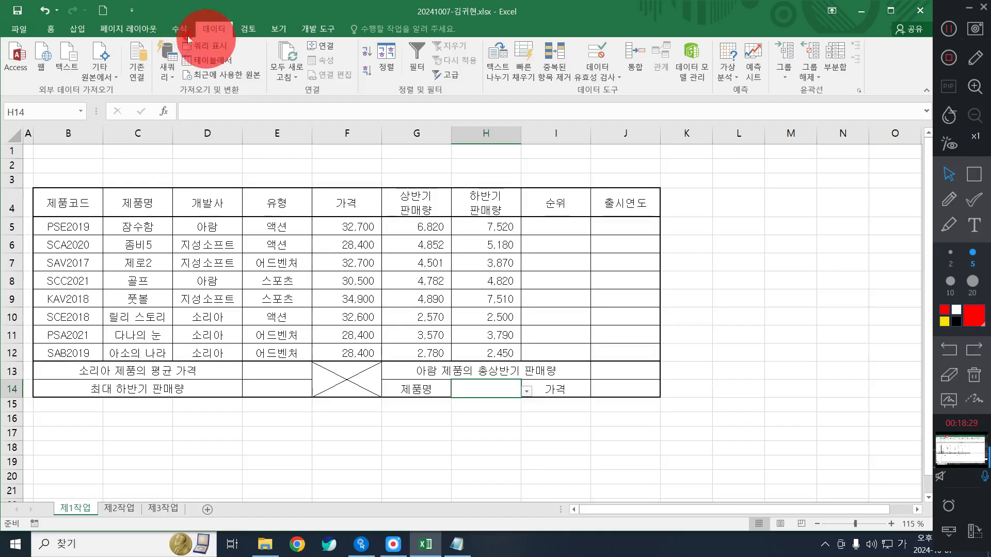
{"action": "left_click", "coordinate": [598, 52]}
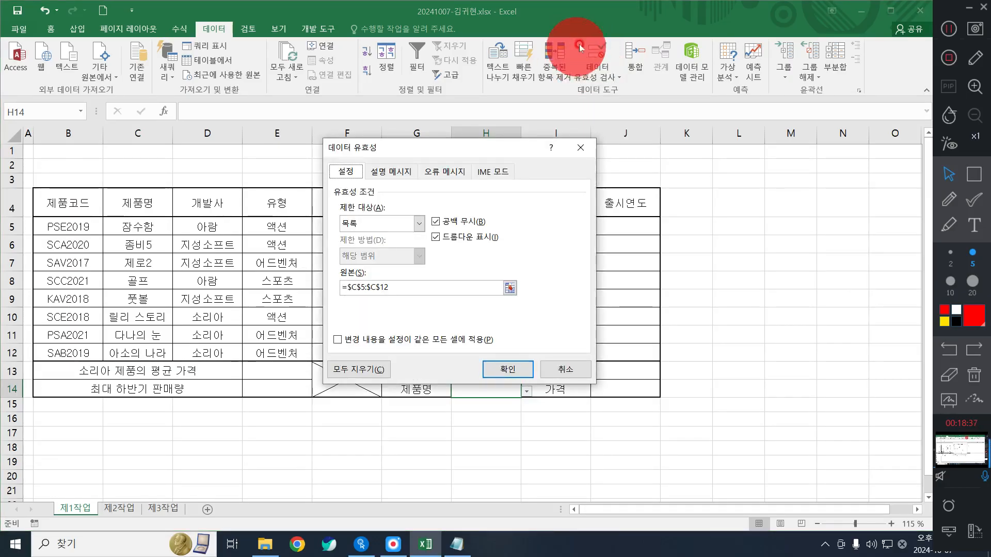
{"action": "left_click", "coordinate": [357, 371]}
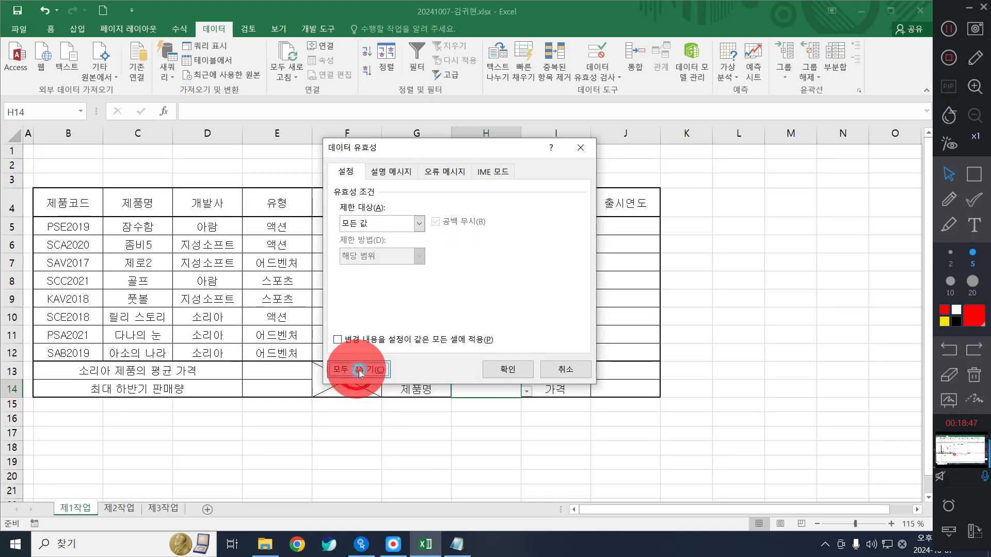
{"action": "left_click", "coordinate": [502, 369]}
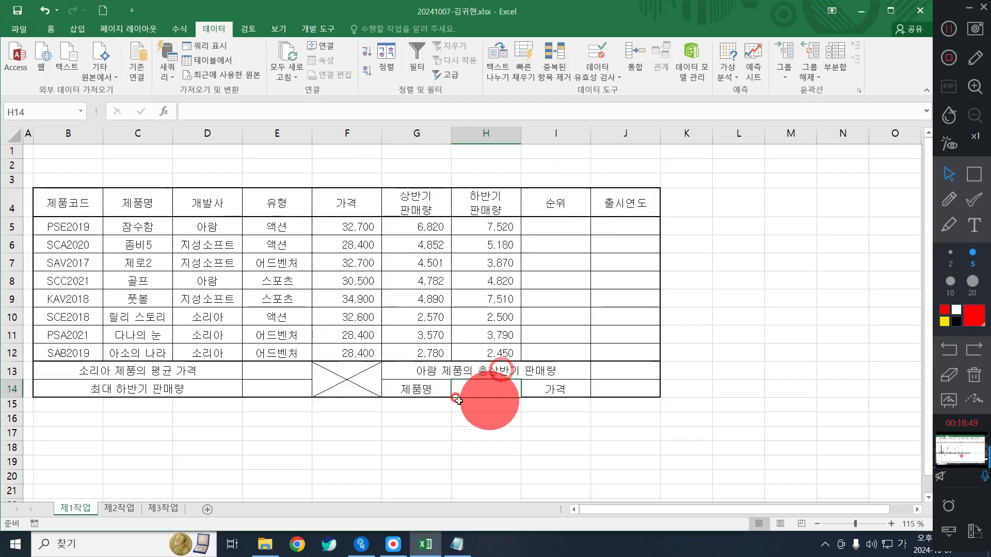
{"action": "left_click", "coordinate": [310, 431]}
{"action": "left_click", "coordinate": [516, 383]}
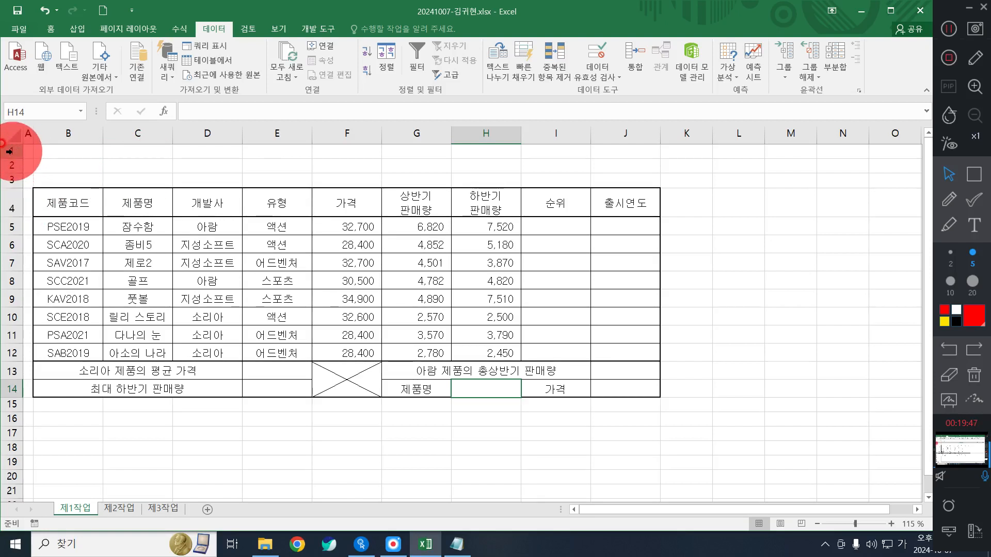
- Set the height of rows 1 to 3 to 25
{"action": "left_click_drag", "start_coordinate": [10, 151], "coordinate": [9, 178]}
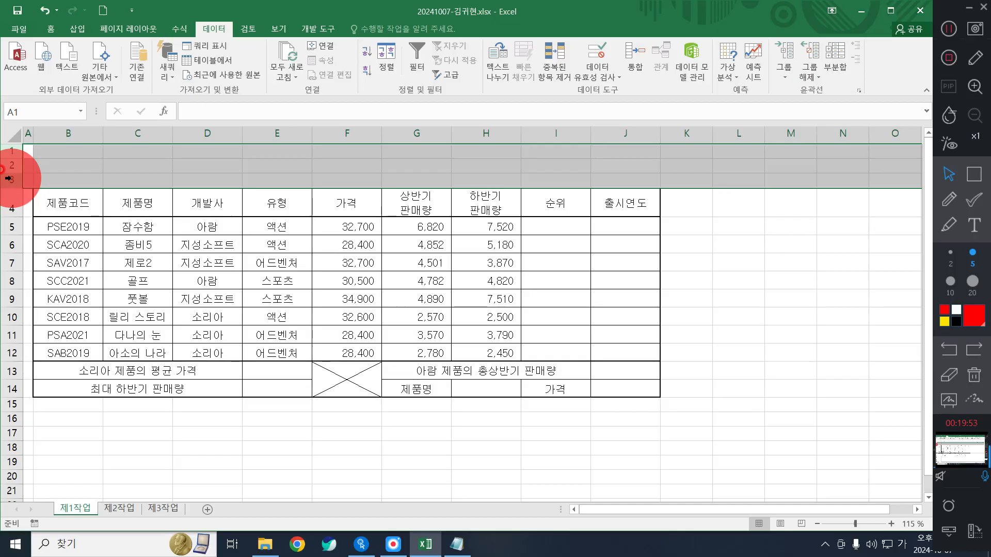
{"action": "right_click", "coordinate": [9, 178]}
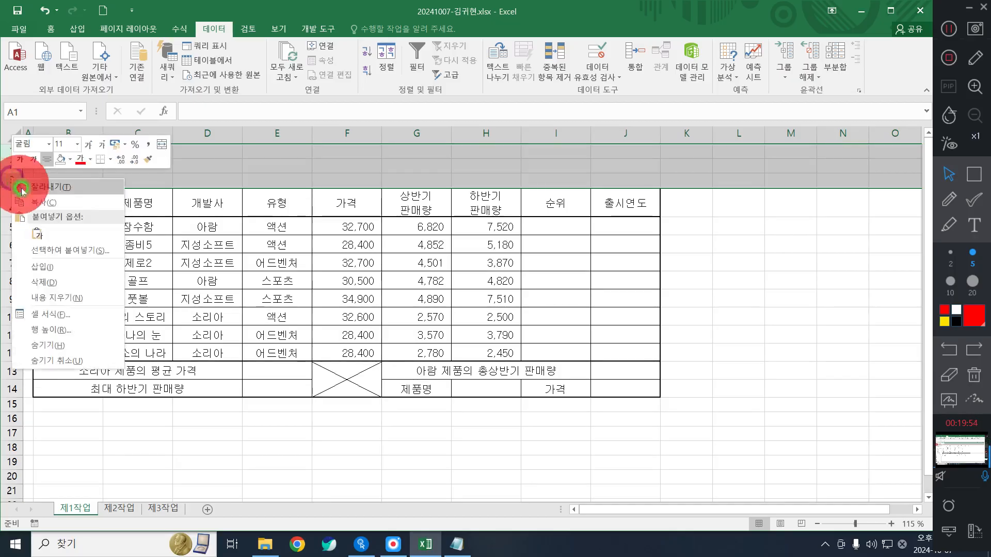
{"action": "left_click", "coordinate": [56, 329]}
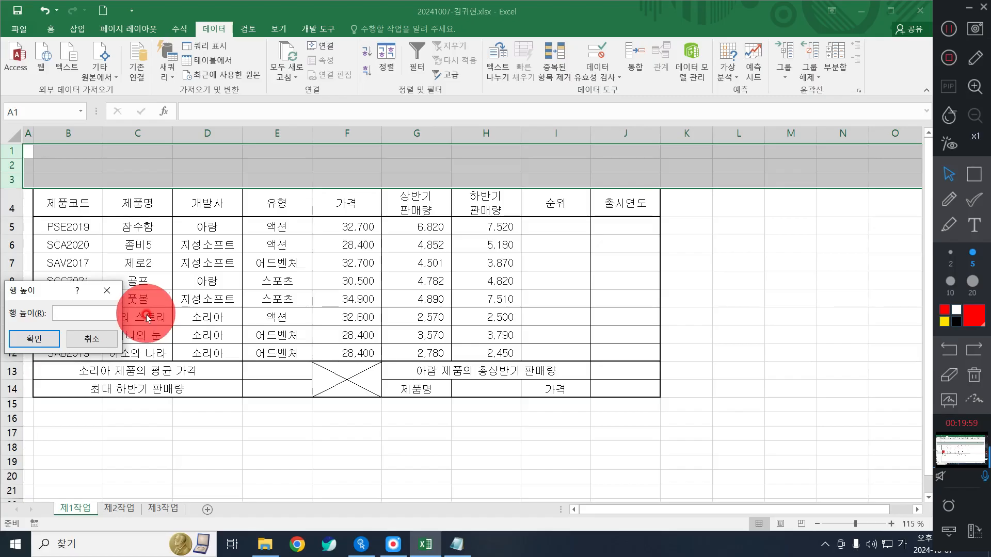
{"action": "key", "text": "Return"}
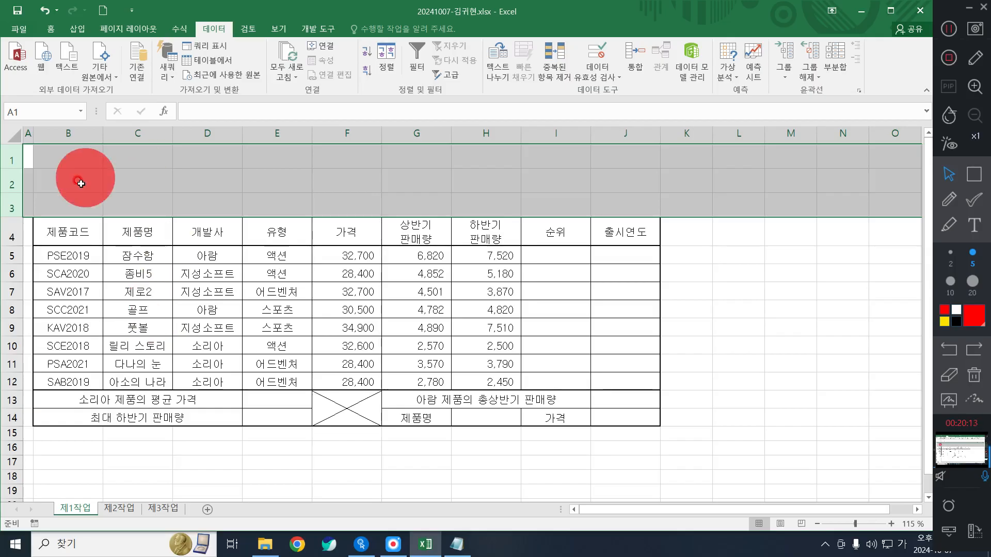
- Draw a rounded rectangle from A1 across rows 1–3 out to column G
{"action": "left_click", "coordinate": [78, 30]}
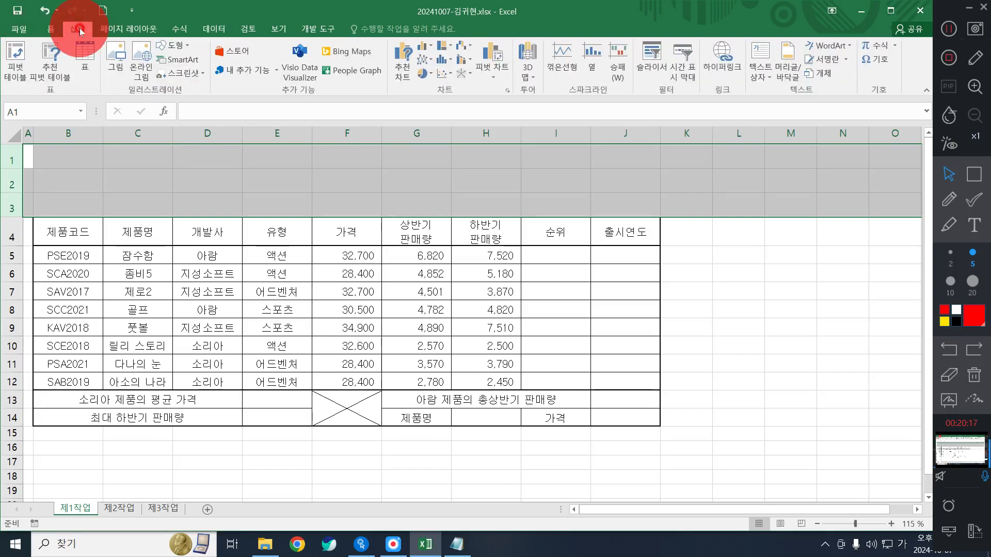
{"action": "left_click", "coordinate": [172, 46]}
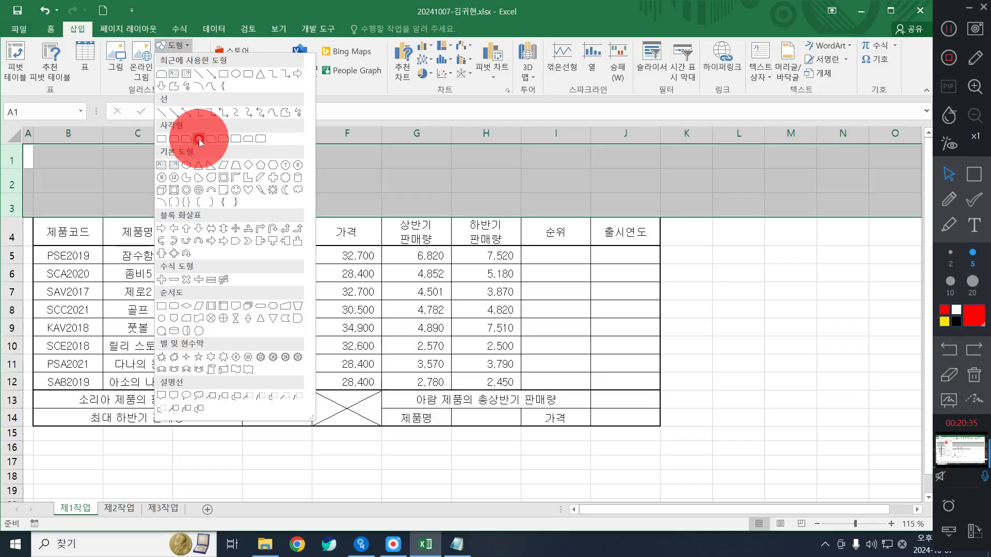
{"action": "left_click", "coordinate": [199, 139]}
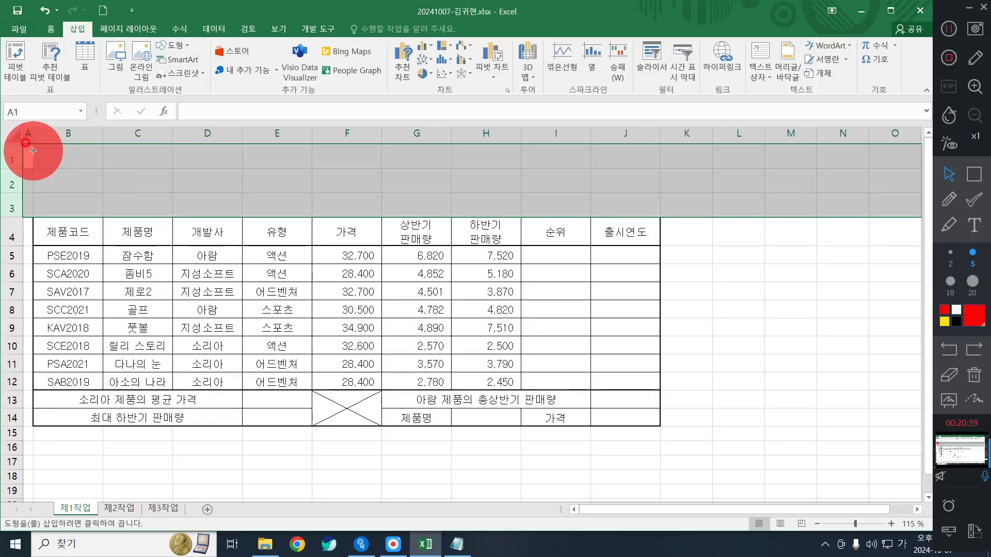
{"action": "left_click_drag", "start_coordinate": [33, 154], "coordinate": [115, 173]}
{"action": "left_click_drag", "start_coordinate": [207, 197], "coordinate": [416, 207]}
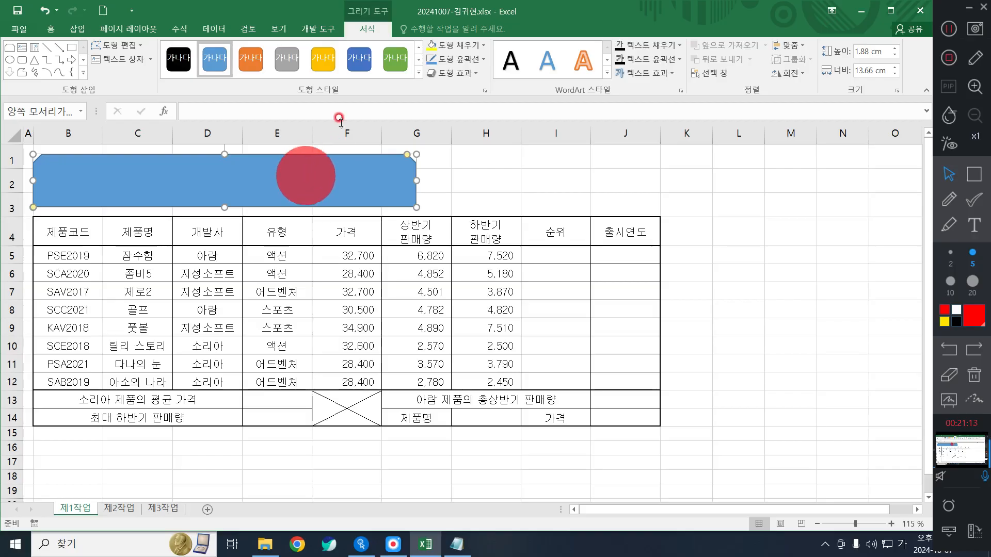
- Give the title shape an Offset Right shadow and type 게임 s/w 판매 현황 into it
{"action": "left_click", "coordinate": [378, 29]}
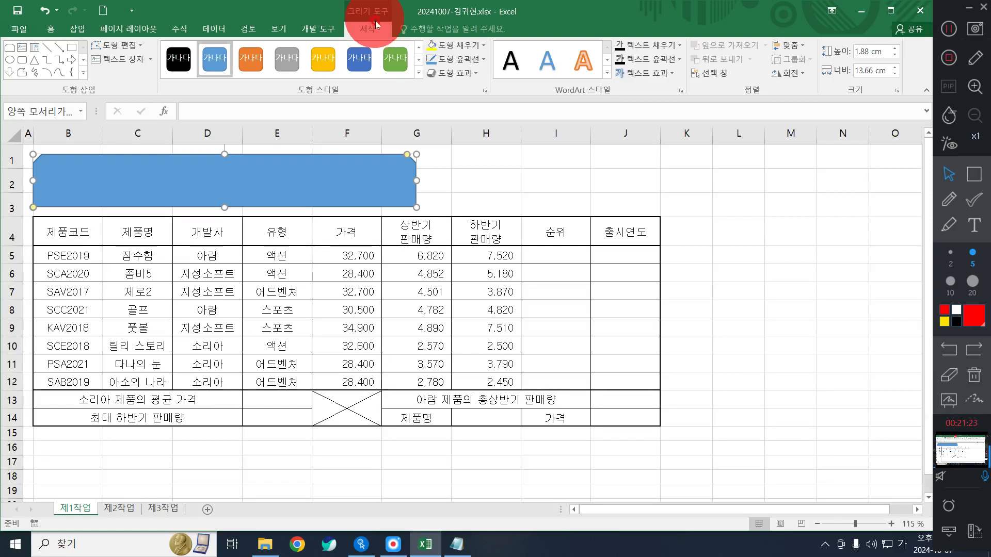
{"action": "left_click", "coordinate": [452, 59]}
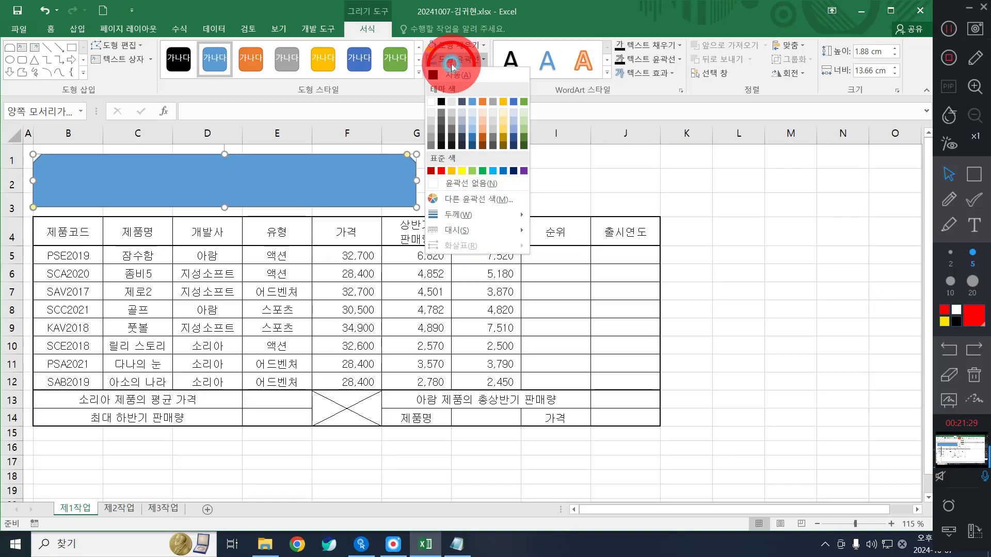
{"action": "left_click", "coordinate": [457, 59]}
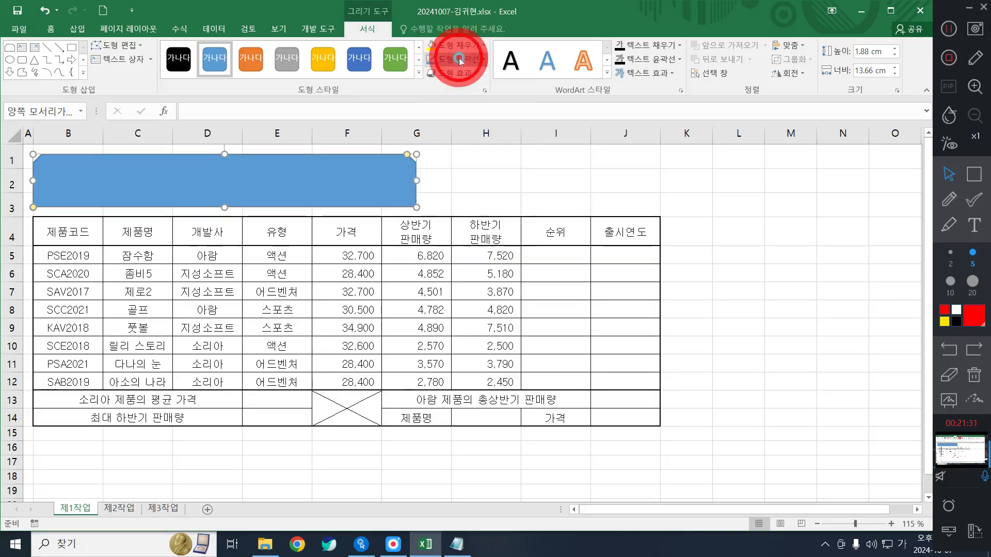
{"action": "left_click", "coordinate": [456, 73]}
{"action": "mouse_move", "coordinate": [457, 123]}
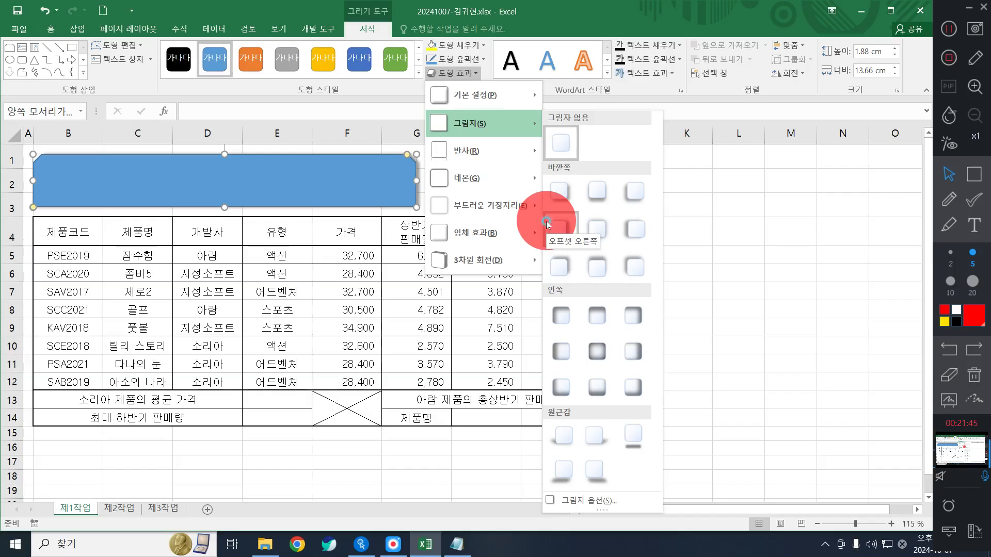
{"action": "left_click", "coordinate": [547, 223]}
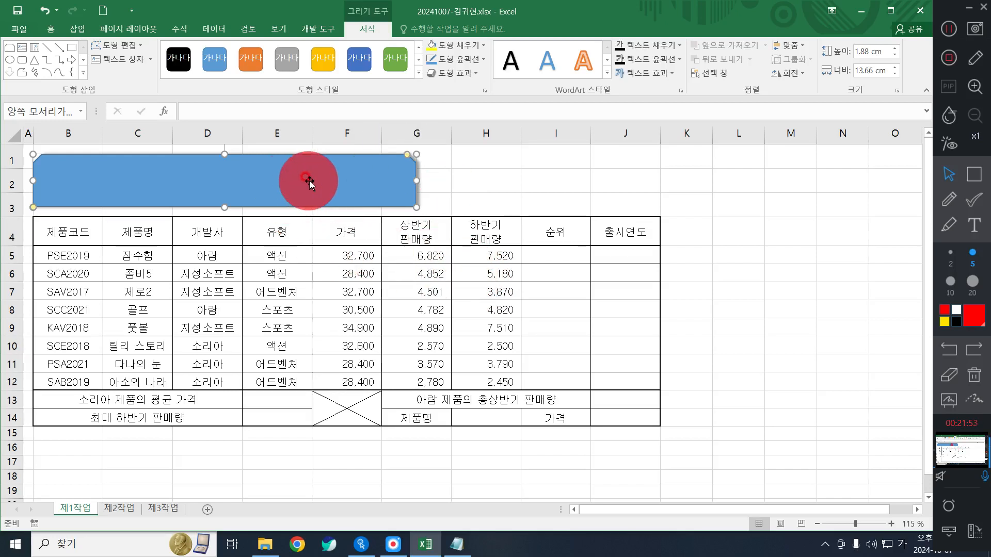
{"action": "type", "text": "게임"}
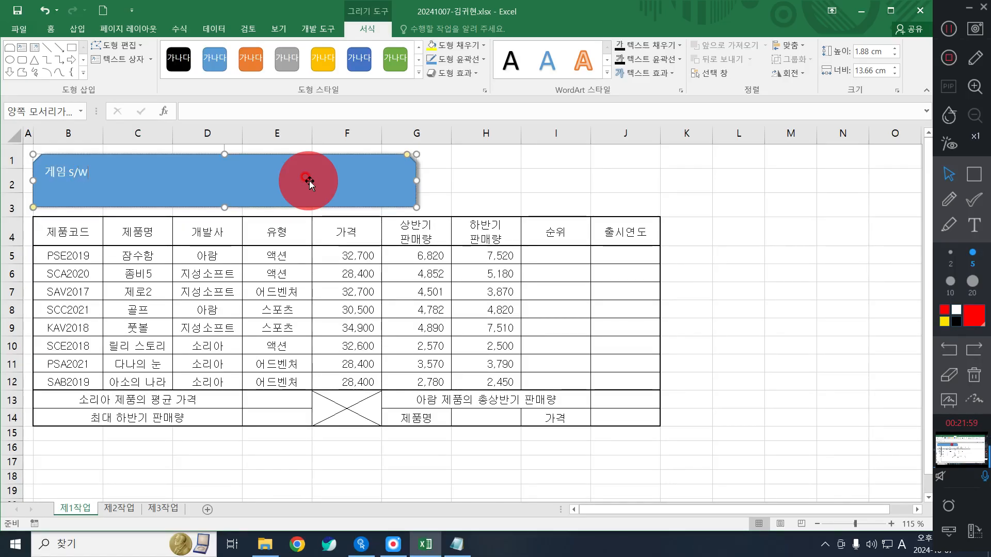
{"action": "type", "text": " s/w 판매"}
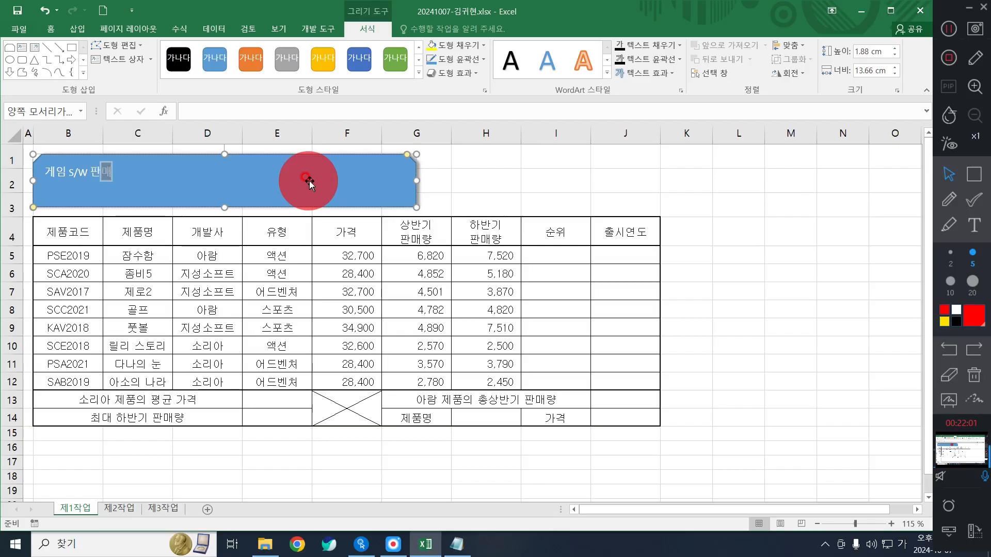
{"action": "type", "text": "형황"}
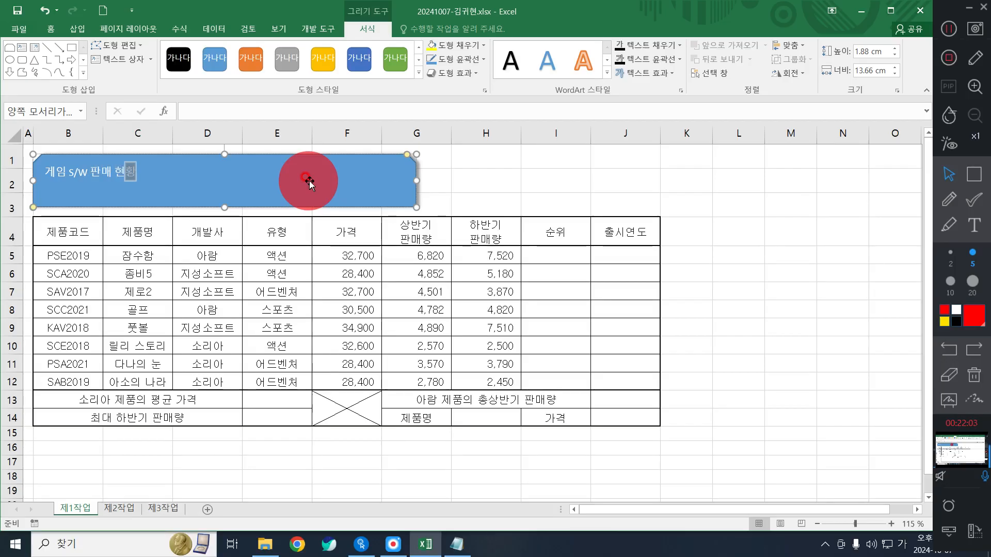
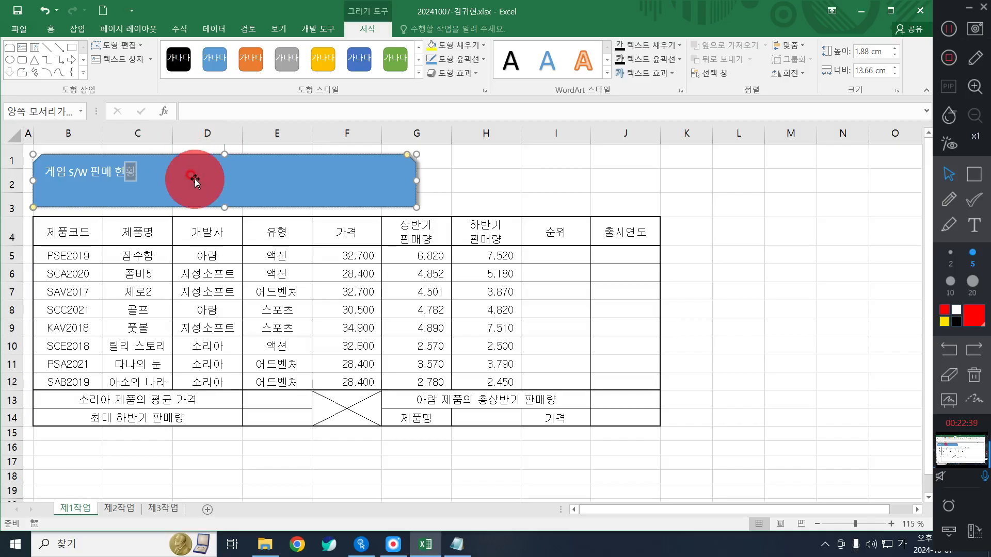
- Exit text editing and select the whole 게임 s/w 판매 현황 title shape
{"action": "left_click", "coordinate": [226, 182]}
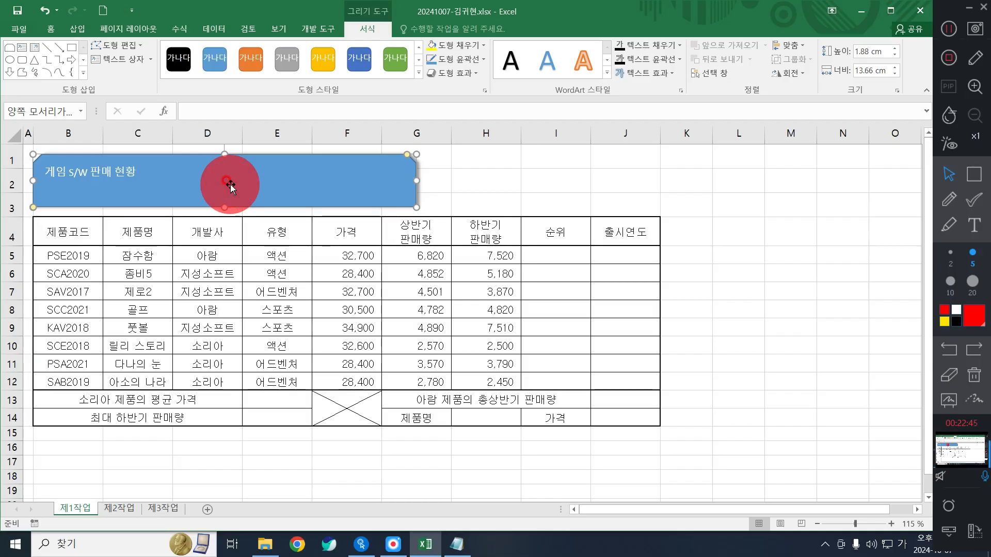
- Set the title text to 굴림, 24 point, bold
{"action": "left_click", "coordinate": [51, 28]}
{"action": "left_click", "coordinate": [175, 51]}
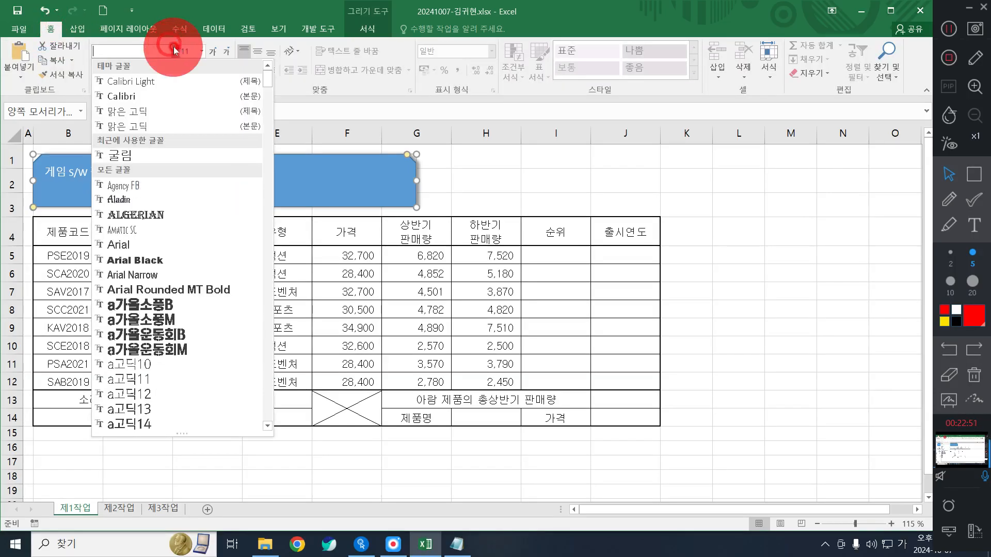
{"action": "left_click", "coordinate": [138, 153]}
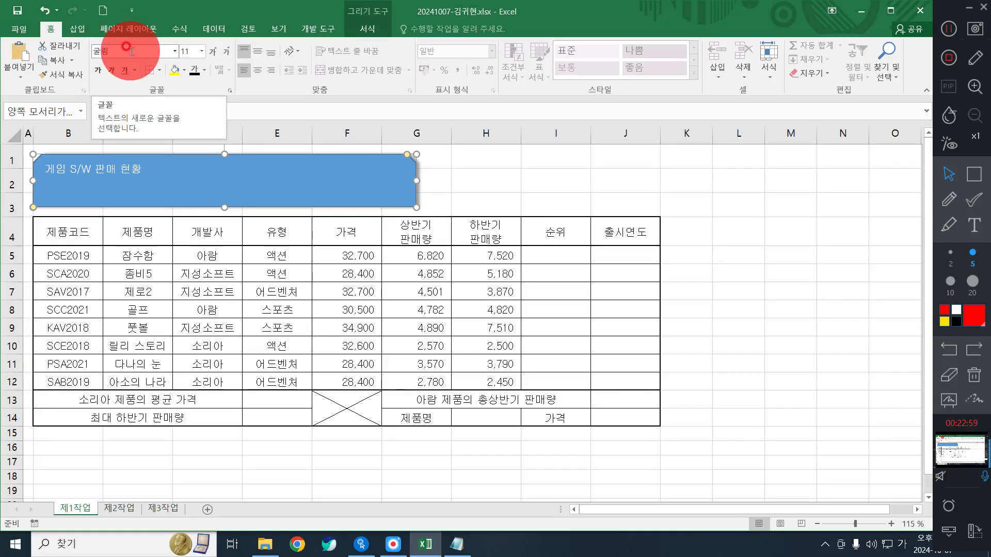
{"action": "left_click", "coordinate": [201, 52]}
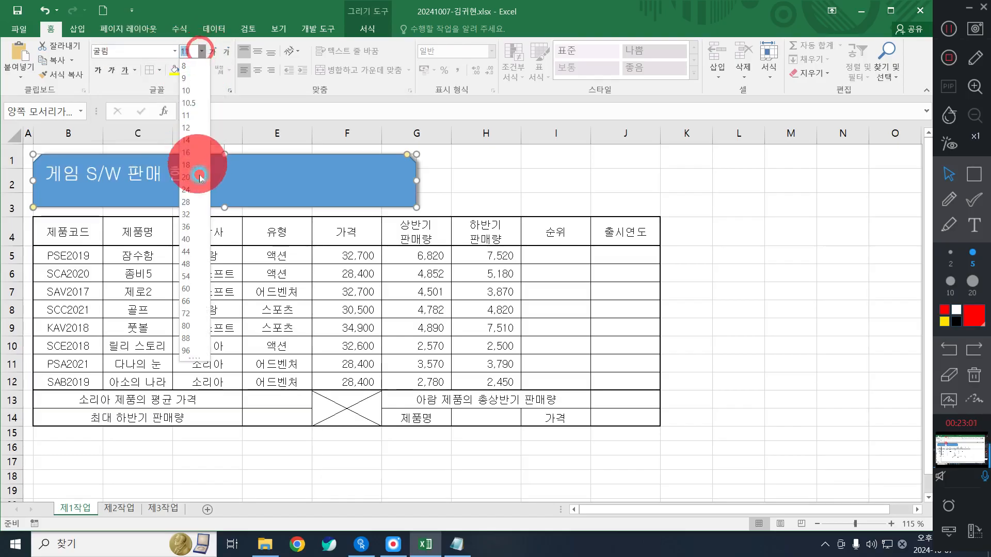
{"action": "left_click", "coordinate": [196, 188]}
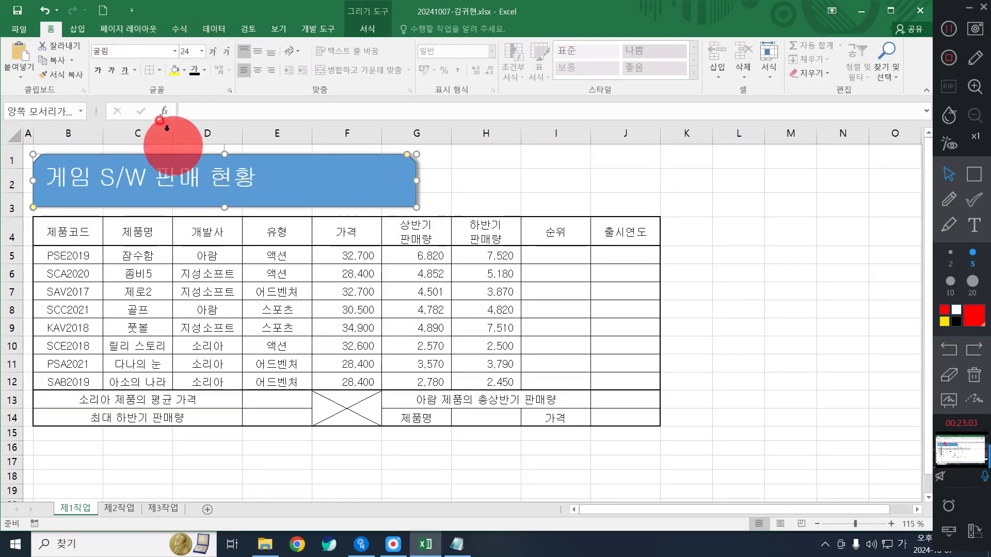
{"action": "left_click", "coordinate": [201, 71]}
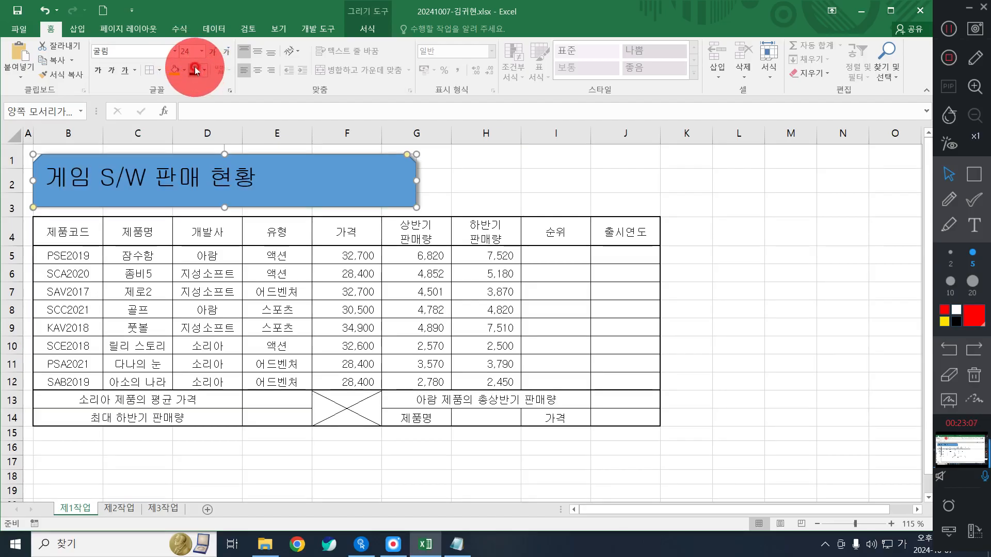
{"action": "left_click", "coordinate": [99, 71]}
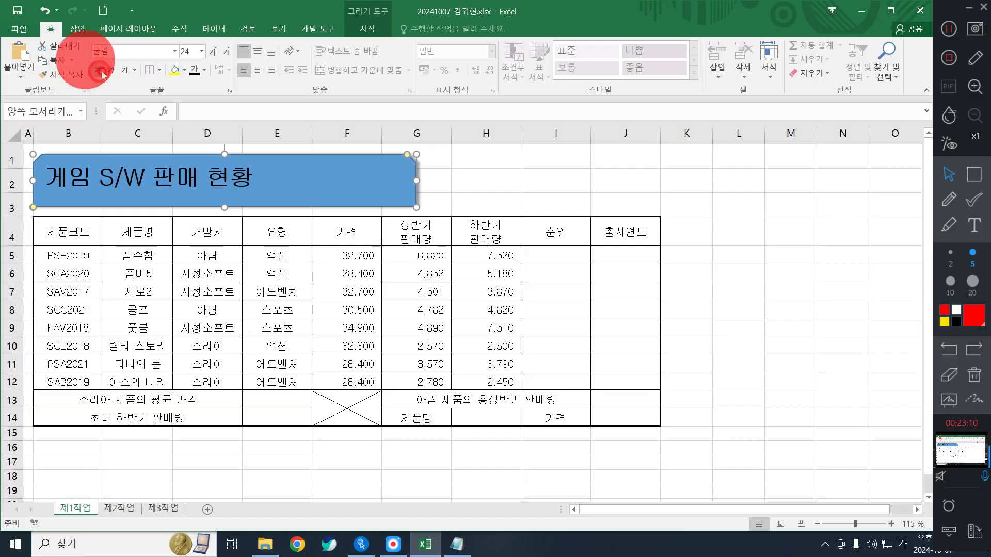
- Fill the title shape yellow and center its text horizontally and vertically
{"action": "left_click", "coordinate": [187, 73]}
{"action": "left_click", "coordinate": [203, 176]}
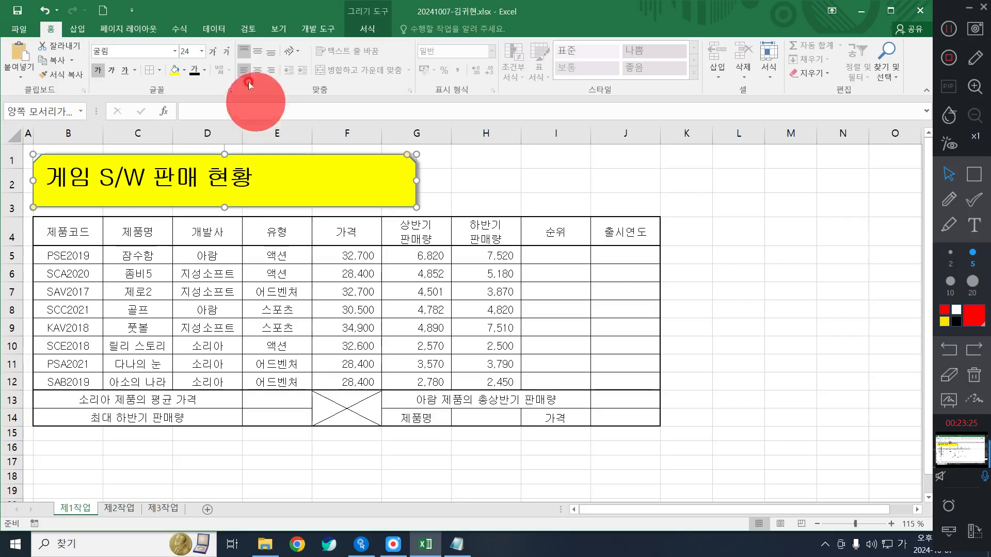
{"action": "left_click", "coordinate": [258, 66]}
{"action": "left_click", "coordinate": [256, 53]}
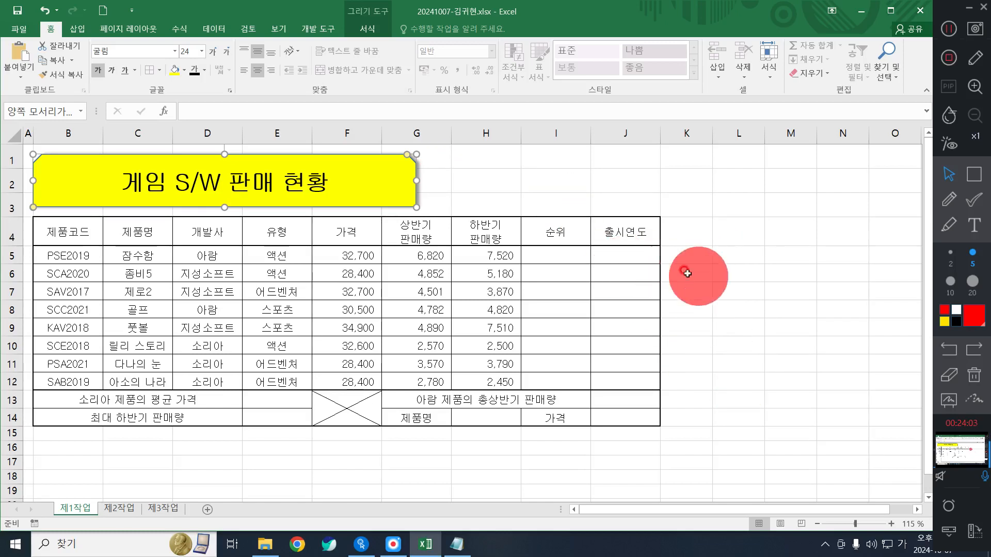
- Give L17:O18 all borders and merge L17:L18 into one cell
{"action": "left_click_drag", "start_coordinate": [727, 254], "coordinate": [809, 310]}
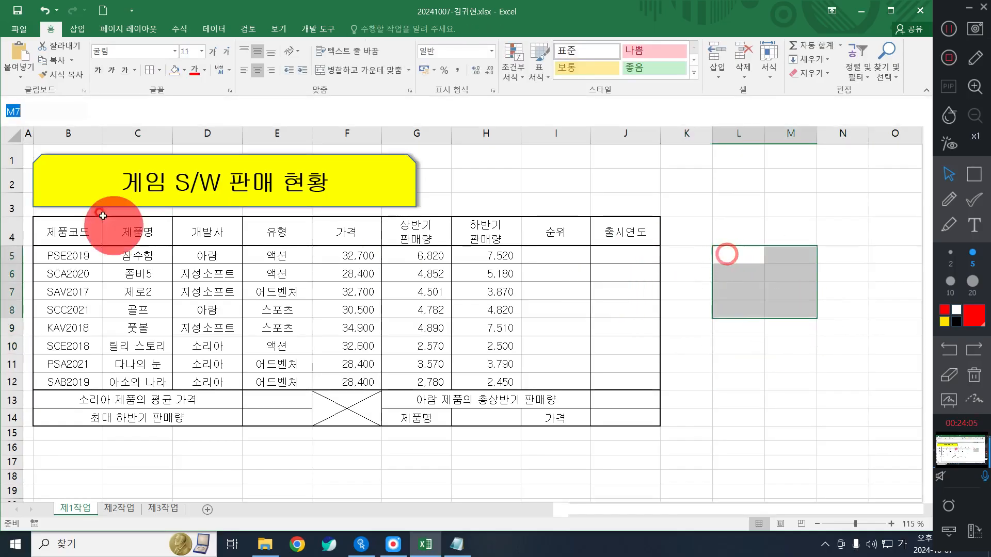
{"action": "left_click", "coordinate": [739, 400]}
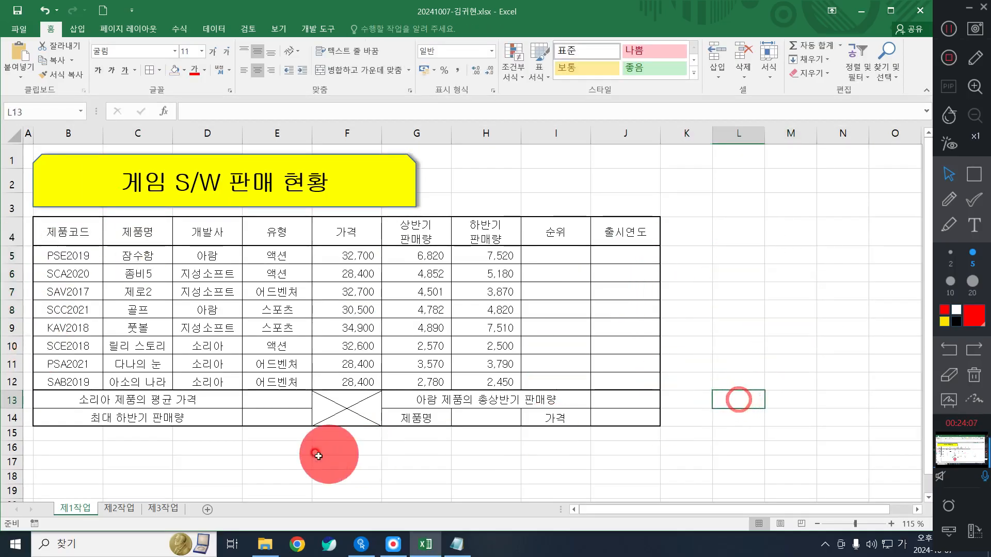
{"action": "left_click_drag", "start_coordinate": [309, 461], "coordinate": [578, 478]}
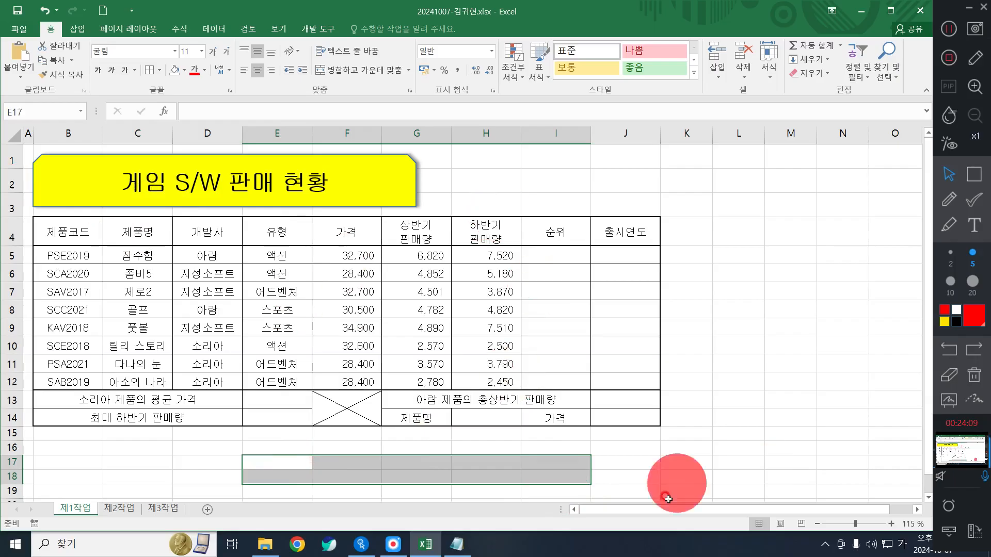
{"action": "left_click_drag", "start_coordinate": [734, 462], "coordinate": [872, 475]}
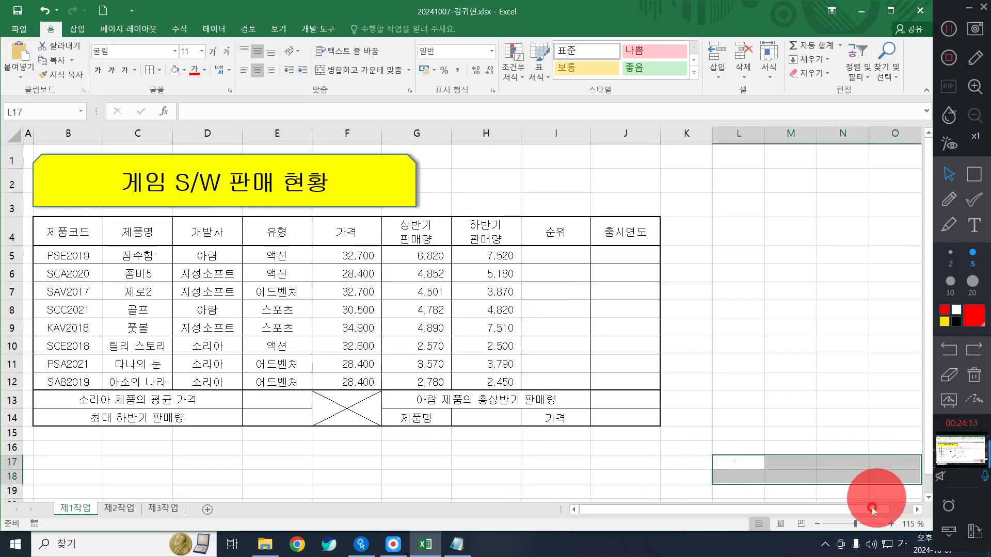
{"action": "left_click_drag", "start_coordinate": [826, 509], "coordinate": [861, 512]}
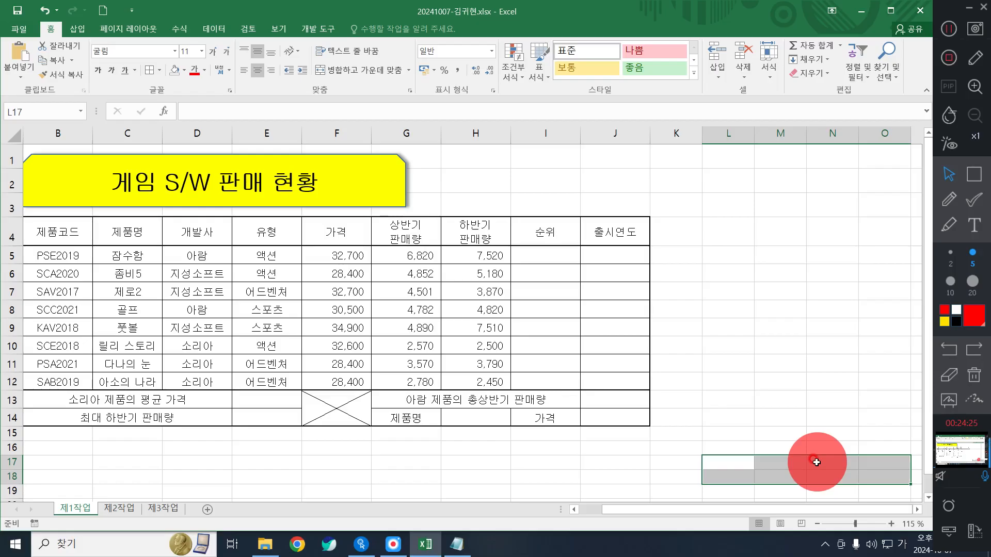
{"action": "left_click", "coordinate": [159, 69]}
{"action": "left_click", "coordinate": [155, 178]}
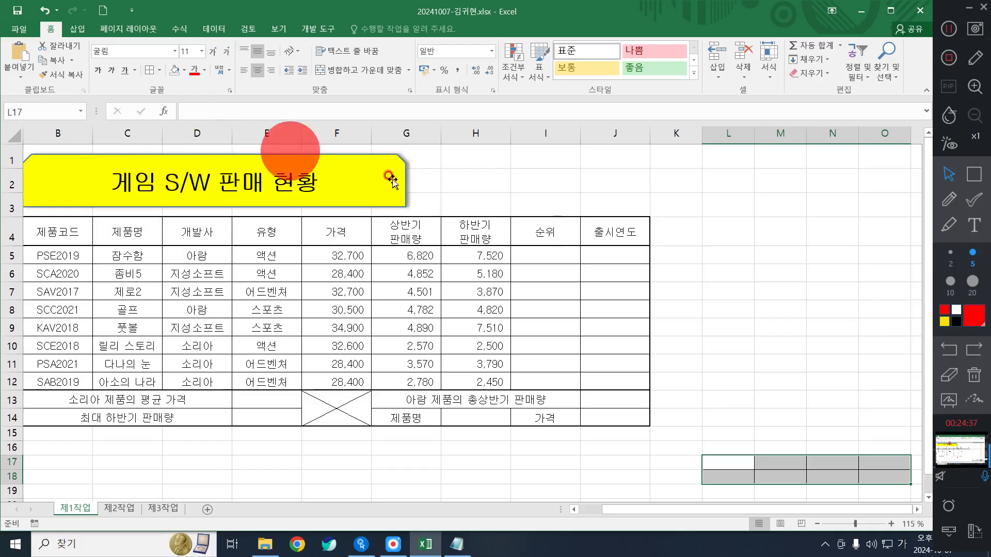
{"action": "left_click_drag", "start_coordinate": [715, 467], "coordinate": [725, 483]}
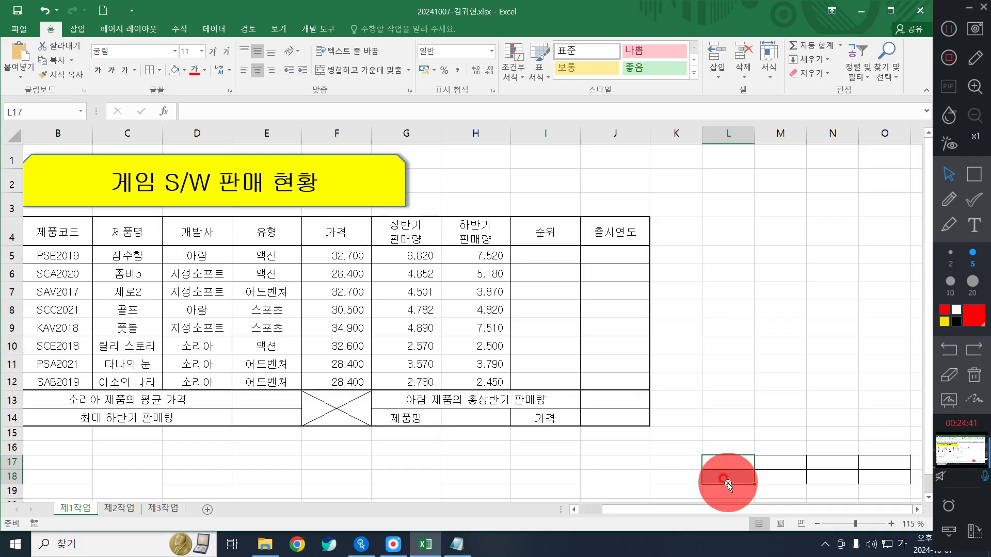
{"action": "left_click", "coordinate": [347, 72]}
- Enter 결재 on two lines in L17, then 담당, 과장, 부장 across M17:O17
{"action": "type", "text": "결"}
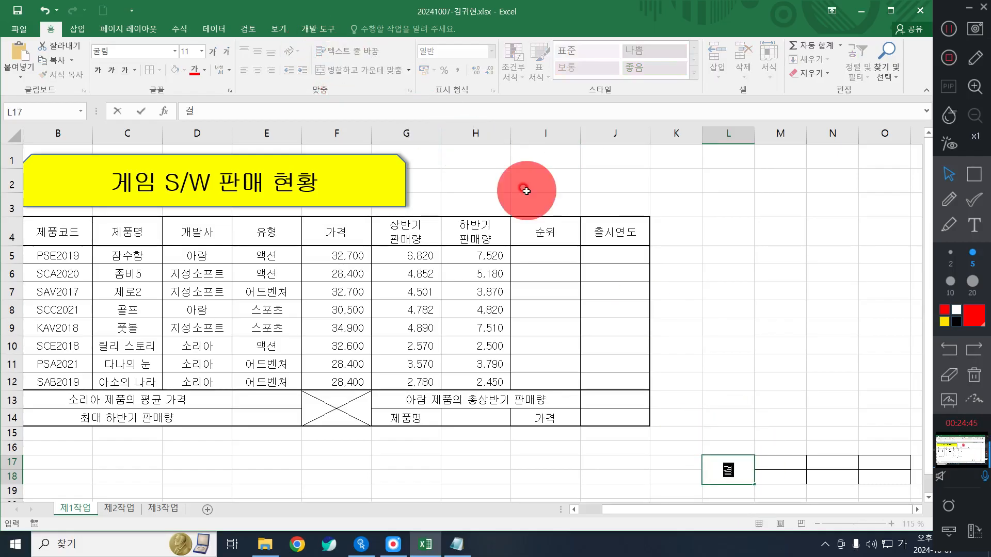
{"action": "key", "text": "alt+Return"}
{"action": "type", "text": "재"}
{"action": "key", "text": "Tab"}
{"action": "type", "text": "담ㄷ"}
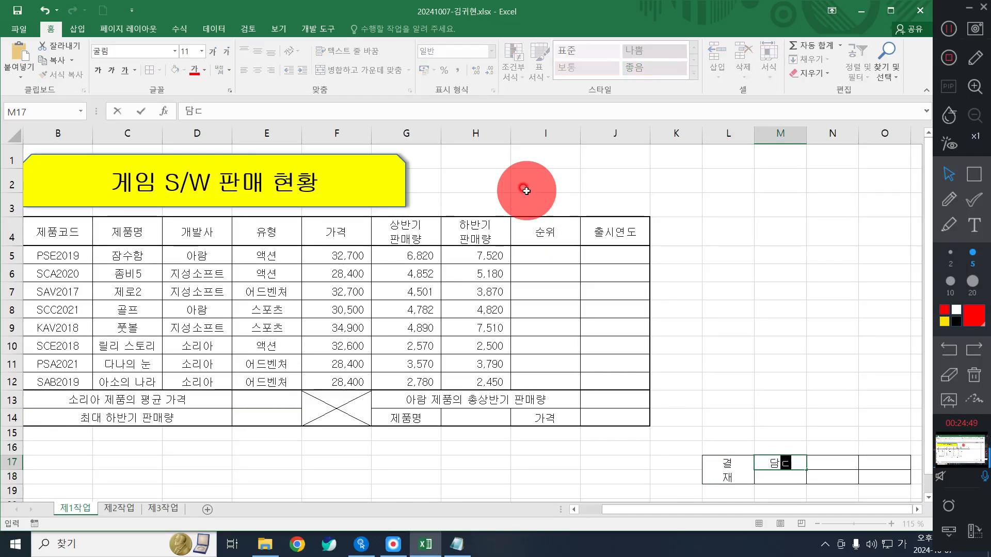
{"action": "key", "text": "Tab"}
{"action": "type", "text": "과장"}
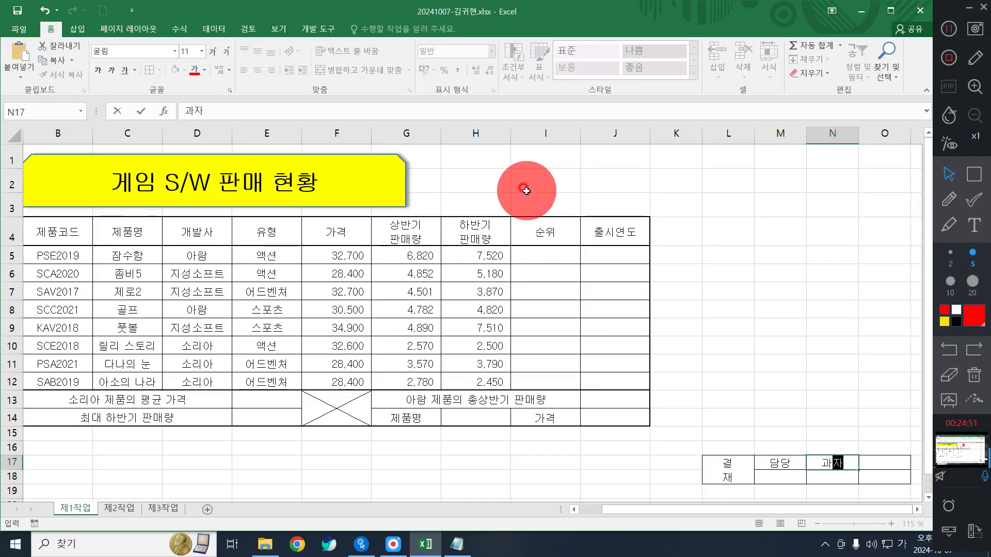
{"action": "key", "text": "Tab"}
{"action": "type", "text": "부자"}
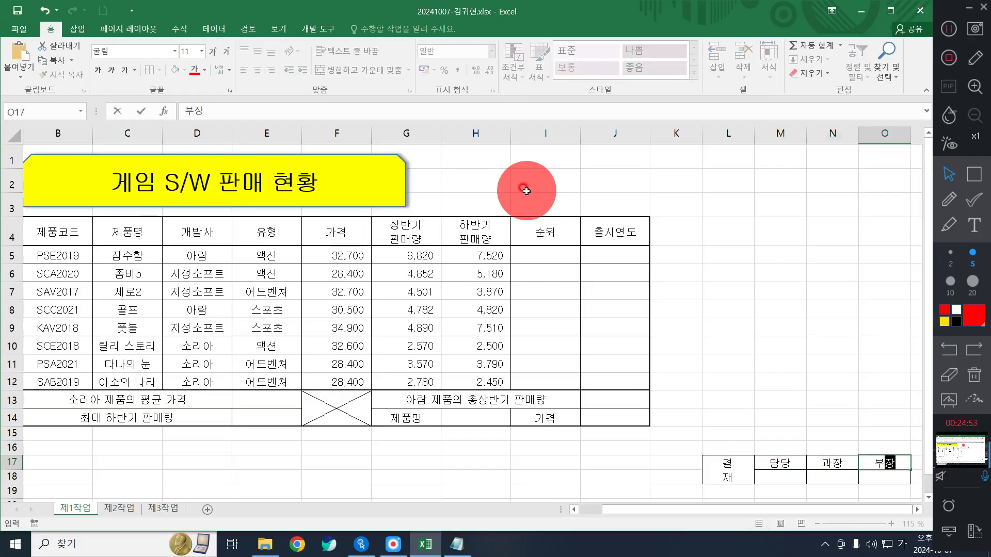
{"action": "key", "text": "ctrl"}
- Narrow column L to width 5.20 and make row 18 taller for signatures
{"action": "left_click", "coordinate": [730, 436]}
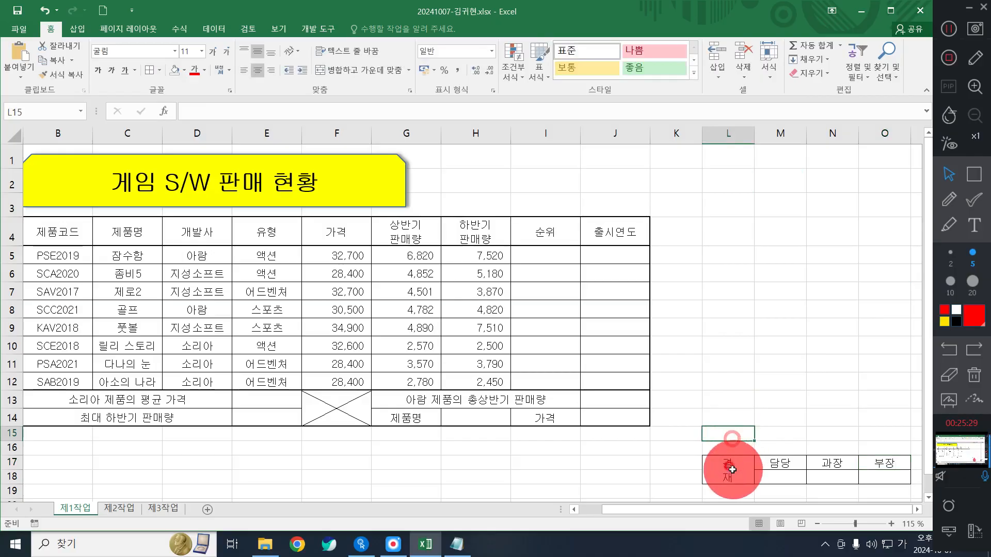
{"action": "left_click", "coordinate": [731, 472]}
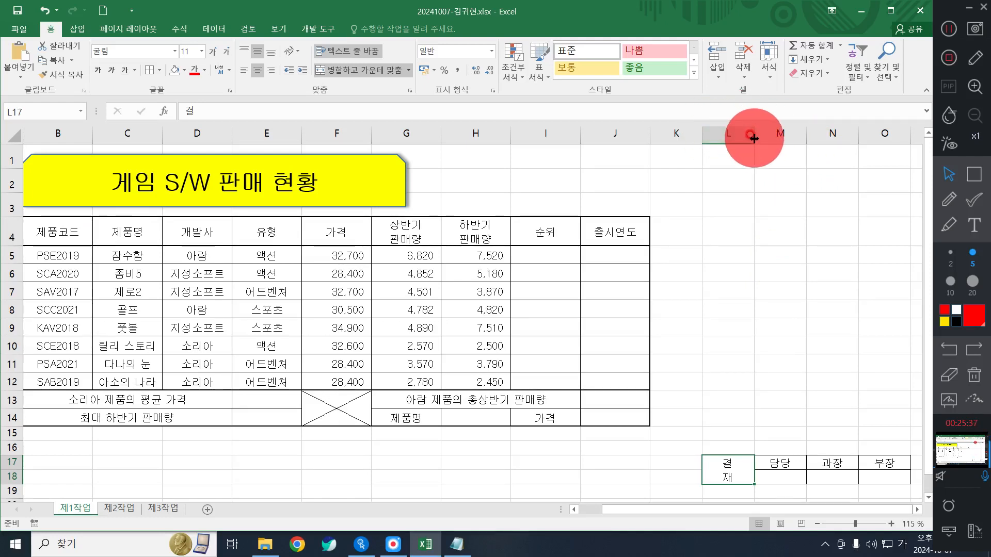
{"action": "left_click_drag", "start_coordinate": [754, 139], "coordinate": [731, 133]}
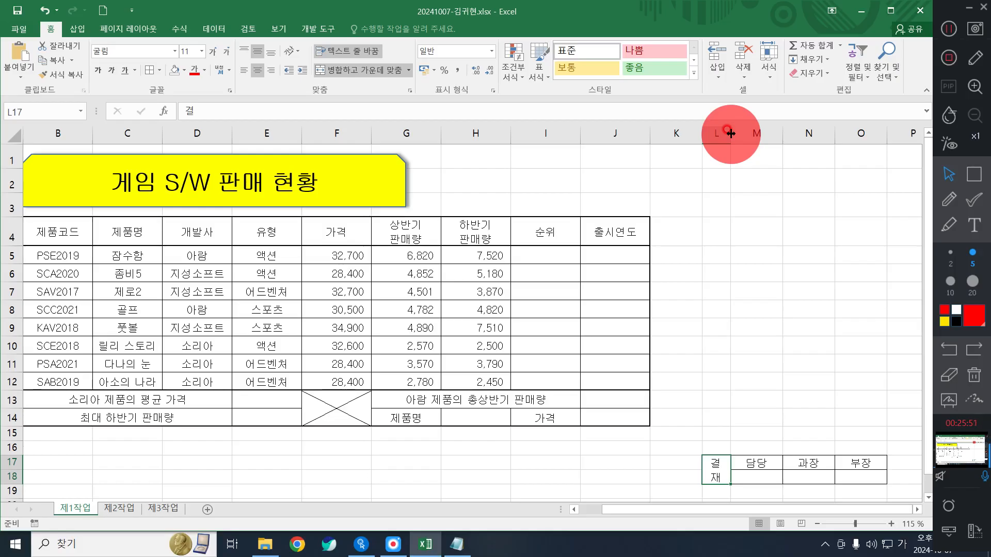
{"action": "left_click", "coordinate": [755, 476]}
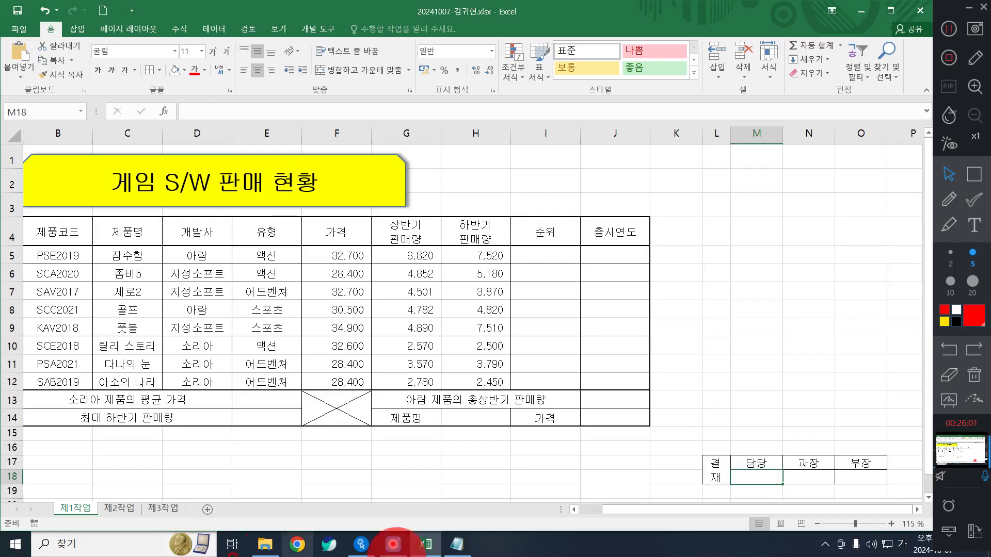
{"action": "left_click_drag", "start_coordinate": [11, 483], "coordinate": [10, 509]}
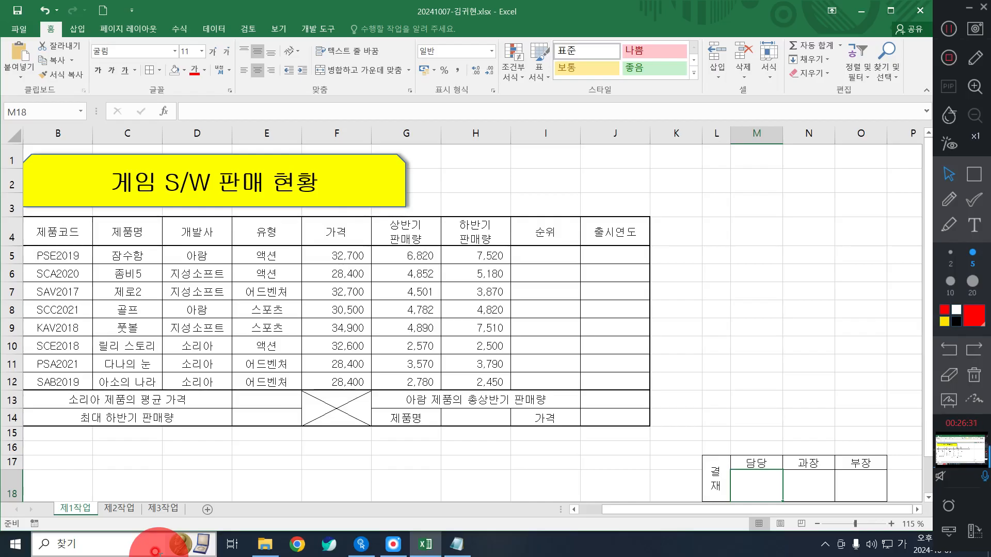
- Select the whole approval box L17:O18
{"action": "scroll", "coordinate": [697, 310], "scroll_direction": "down", "scroll_amount": 2}
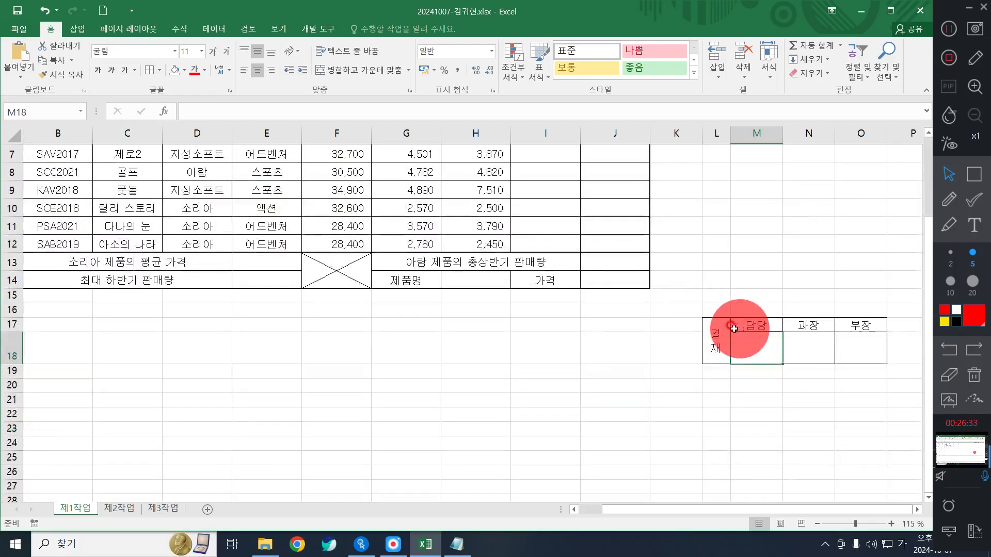
{"action": "left_click", "coordinate": [712, 333]}
{"action": "left_click_drag", "start_coordinate": [713, 332], "coordinate": [861, 327]}
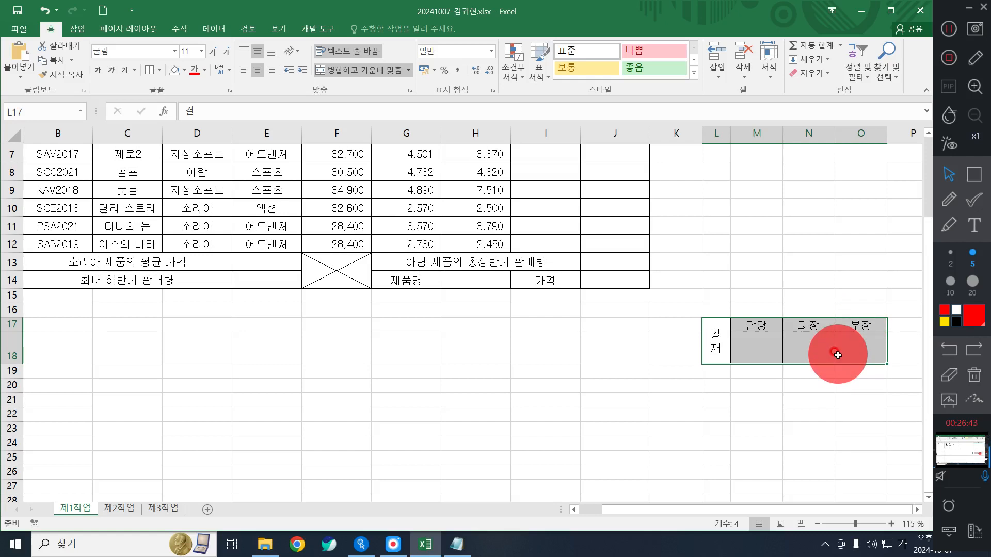
- Copy the approval box and paste it at H1 as a linked picture
{"action": "key", "text": "ctrl+c"}
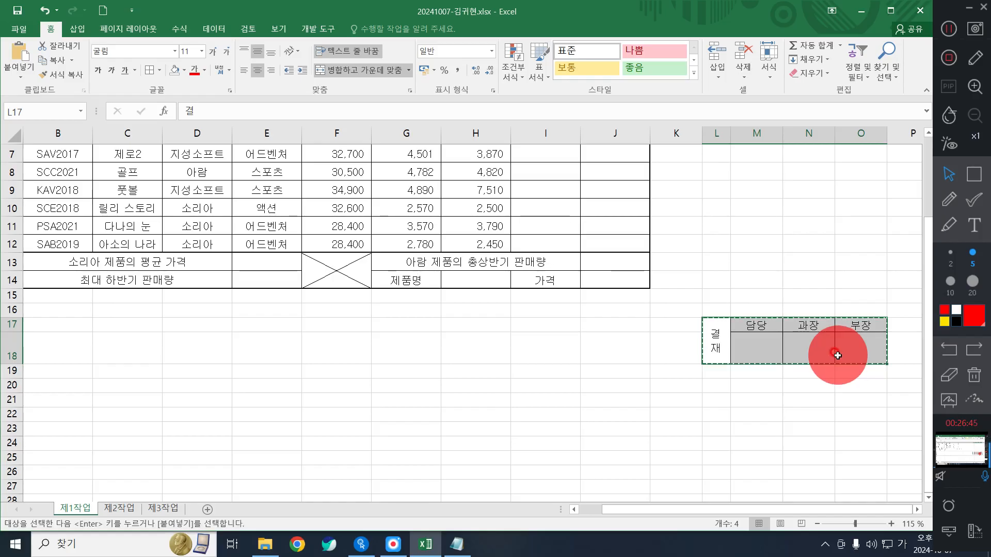
{"action": "scroll", "coordinate": [838, 356], "scroll_direction": "up", "scroll_amount": 2}
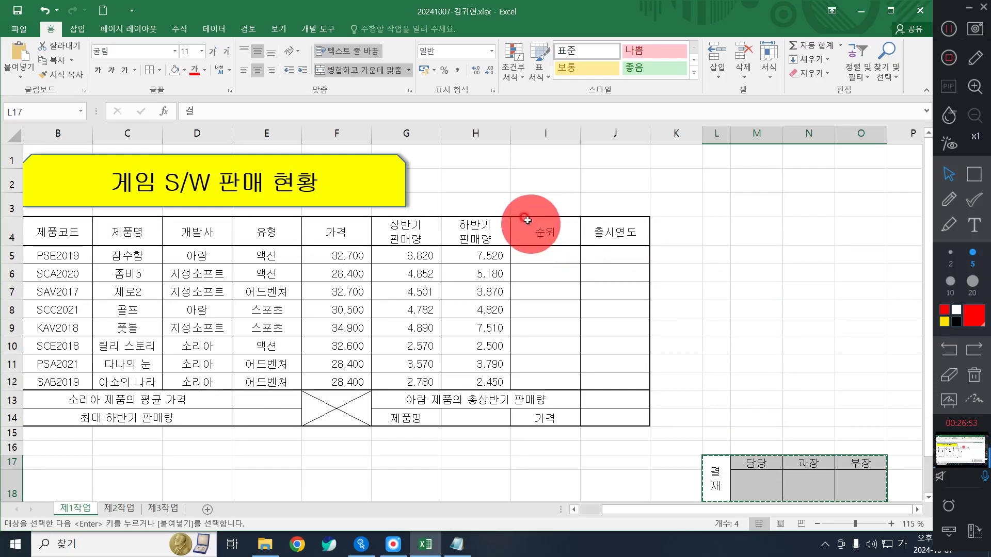
{"action": "left_click", "coordinate": [477, 156]}
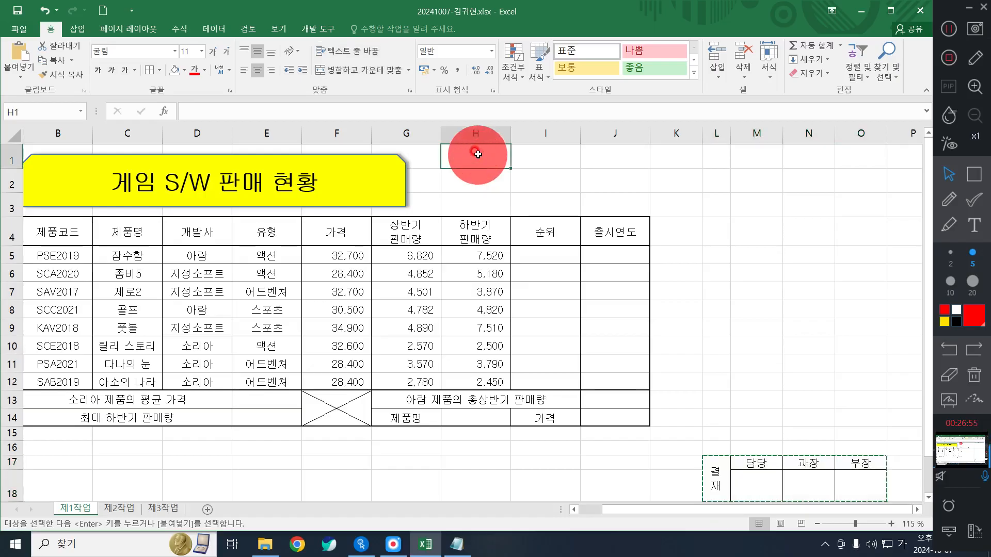
{"action": "right_click", "coordinate": [478, 152]}
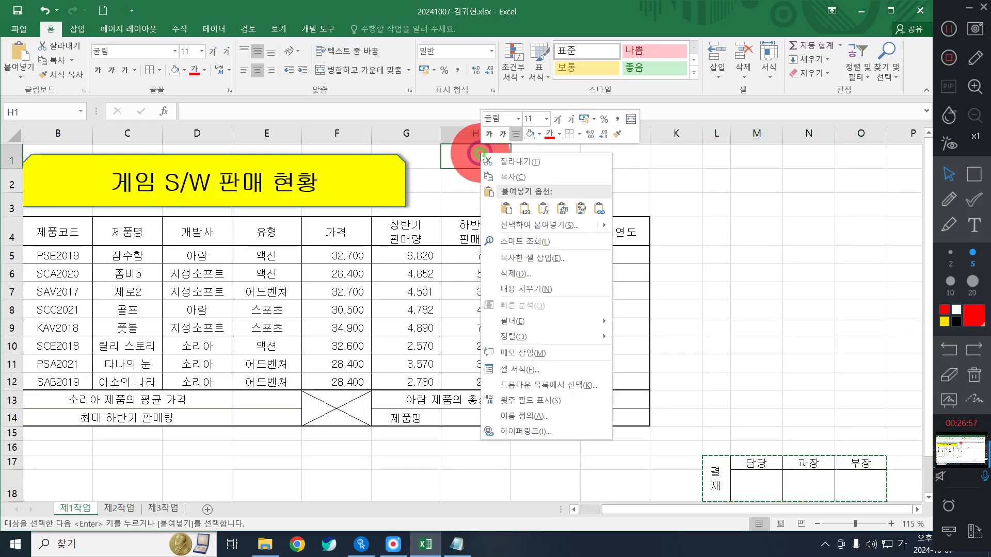
{"action": "mouse_move", "coordinate": [519, 229]}
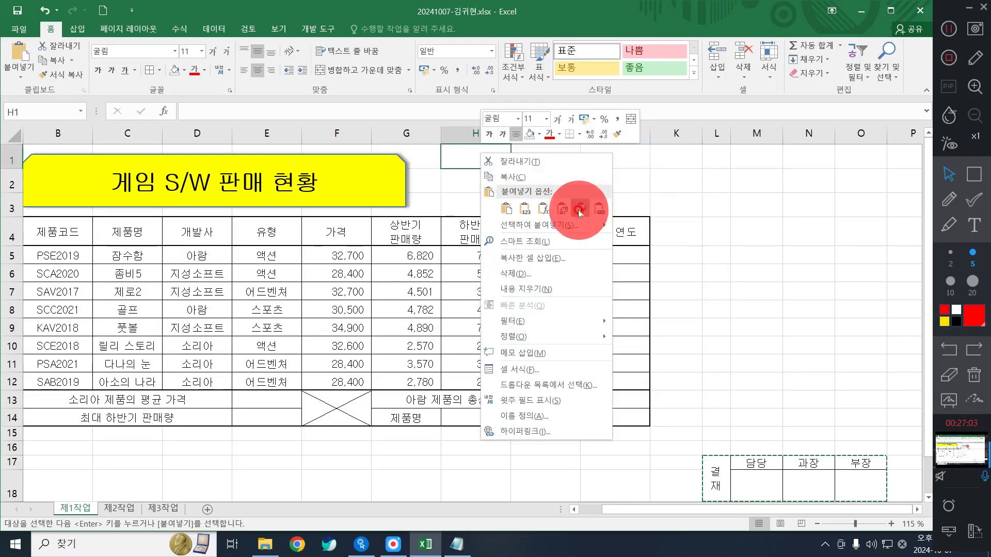
{"action": "mouse_move", "coordinate": [562, 225]}
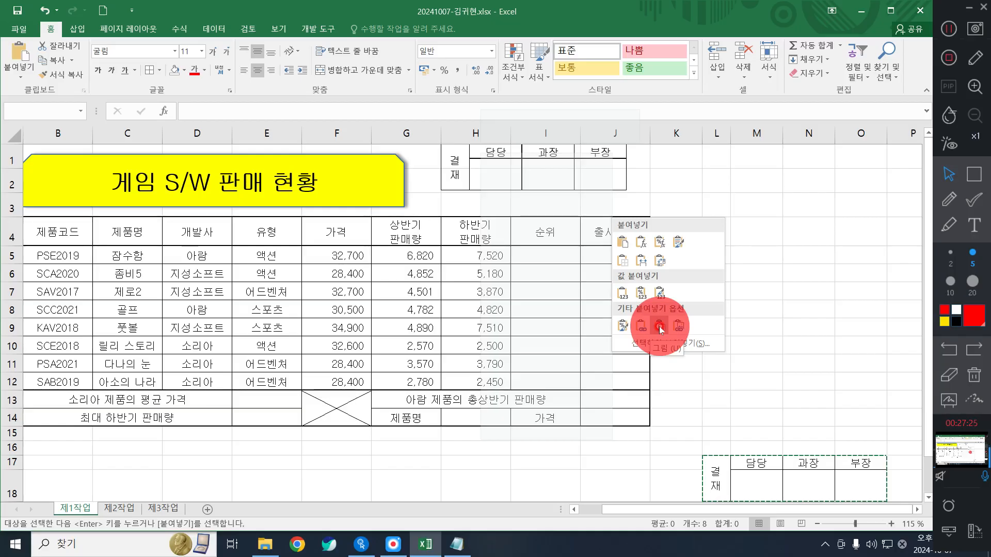
{"action": "left_click", "coordinate": [660, 328]}
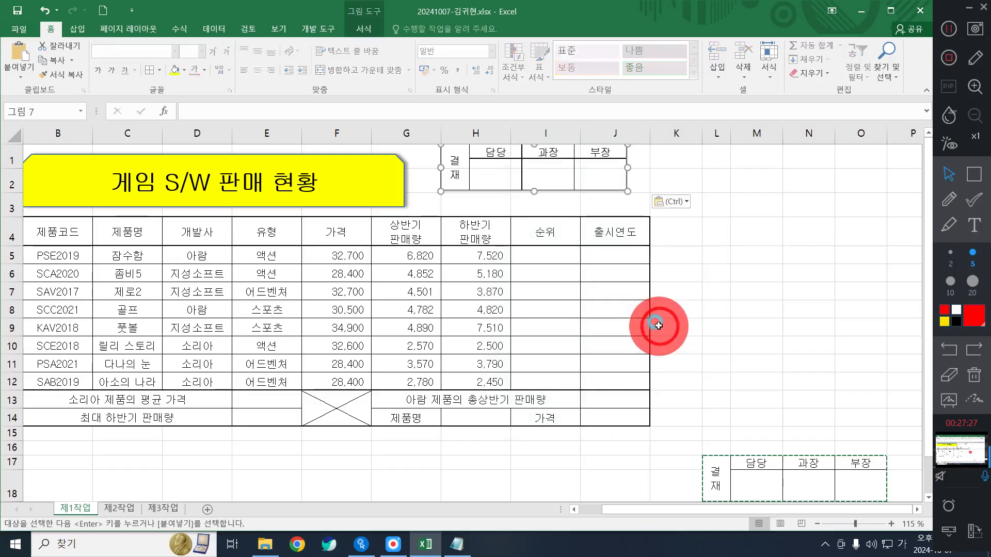
- Move the approval picture to line up with the table's right edge
{"action": "left_click", "coordinate": [716, 272]}
{"action": "scroll", "coordinate": [719, 304], "scroll_direction": "down", "scroll_amount": 1}
{"action": "scroll", "coordinate": [719, 304], "scroll_direction": "up", "scroll_amount": 1}
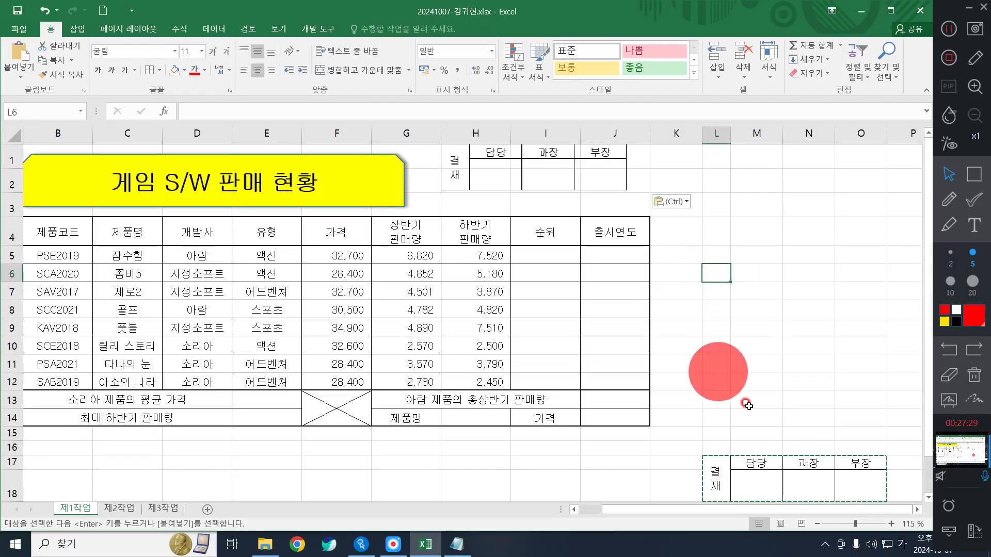
{"action": "left_click", "coordinate": [757, 476]}
{"action": "left_click_drag", "start_coordinate": [586, 176], "coordinate": [610, 188]}
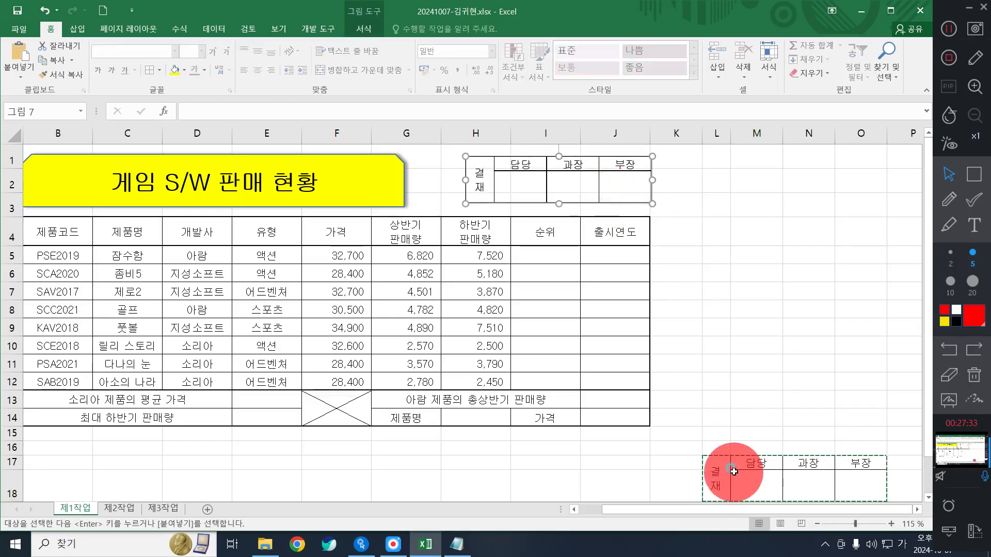
- Delete the original approval box cells L17:O18
{"action": "left_click_drag", "start_coordinate": [715, 473], "coordinate": [861, 473]}
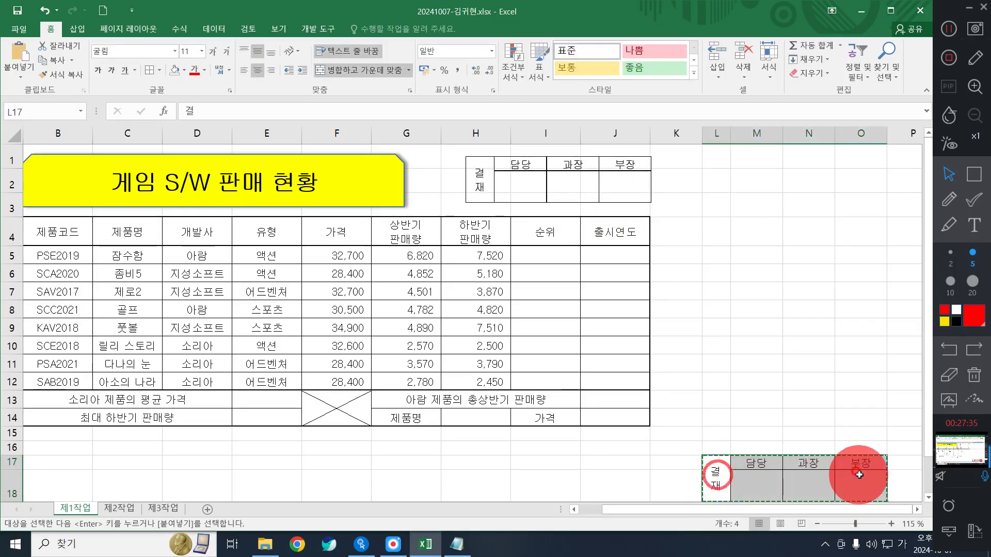
{"action": "right_click", "coordinate": [861, 473]}
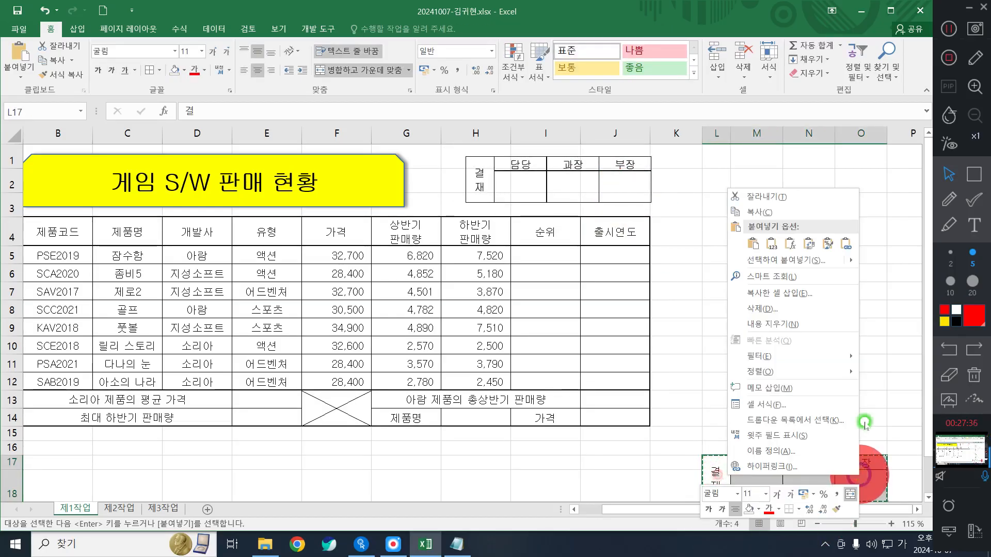
{"action": "left_click", "coordinate": [795, 310]}
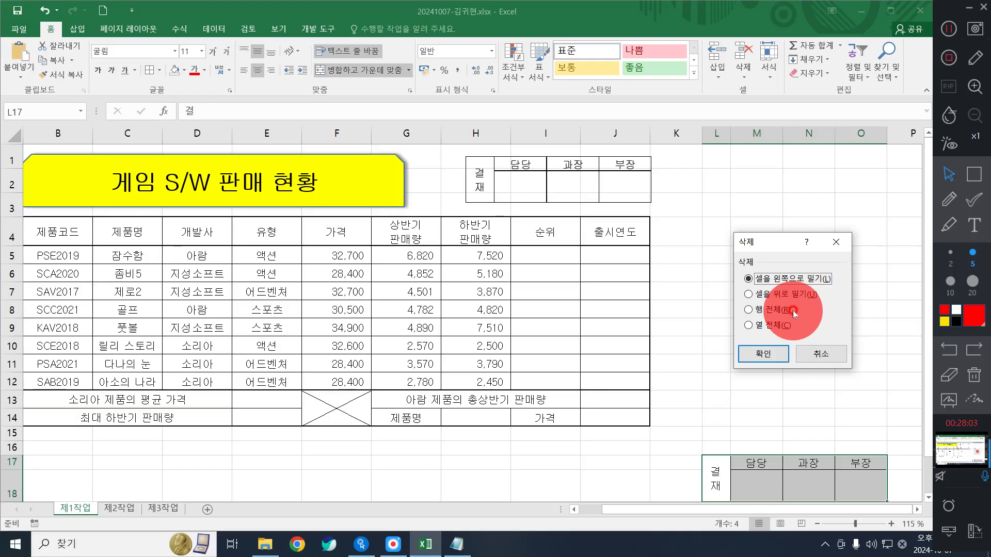
{"action": "left_click", "coordinate": [763, 353]}
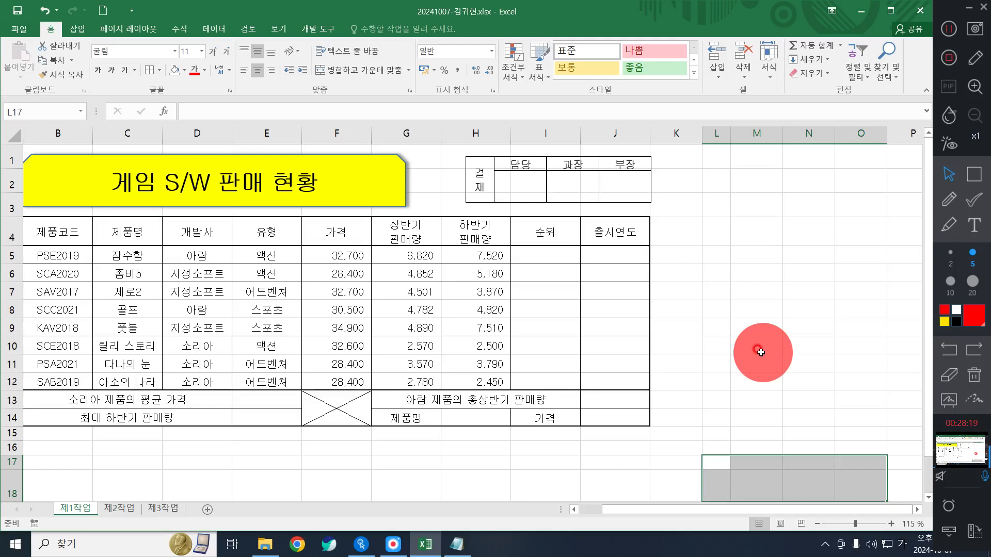
{"action": "left_click", "coordinate": [949, 29]}
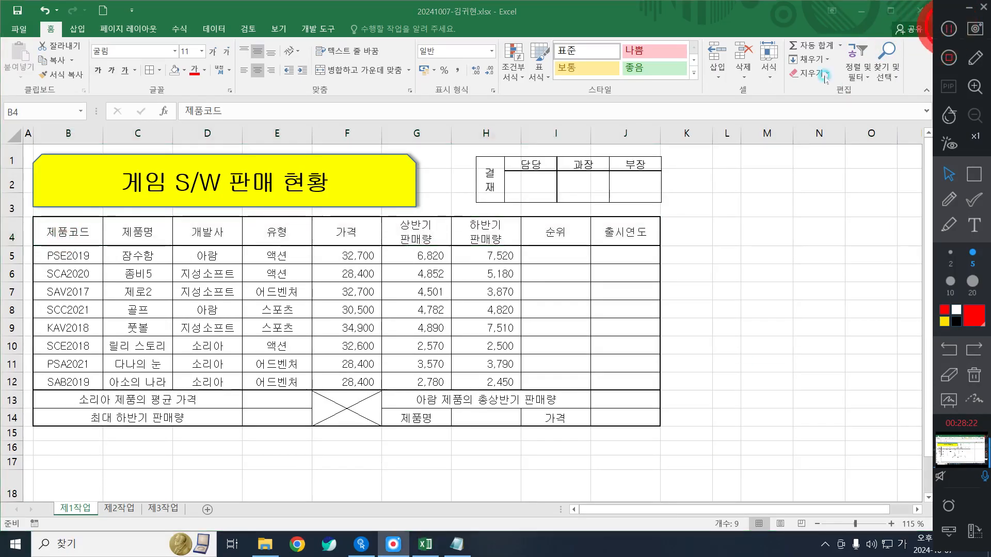
- Fill the header row B4:J4 and the label cells G14 and I14 orange
{"action": "left_click_drag", "start_coordinate": [77, 233], "coordinate": [644, 237]}
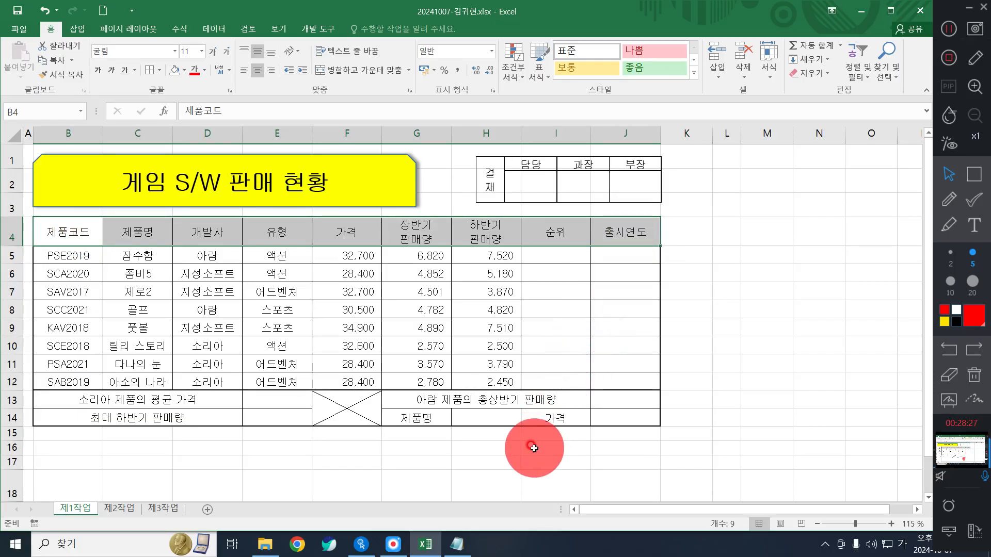
{"action": "left_click", "coordinate": [420, 419], "text": "ctrl"}
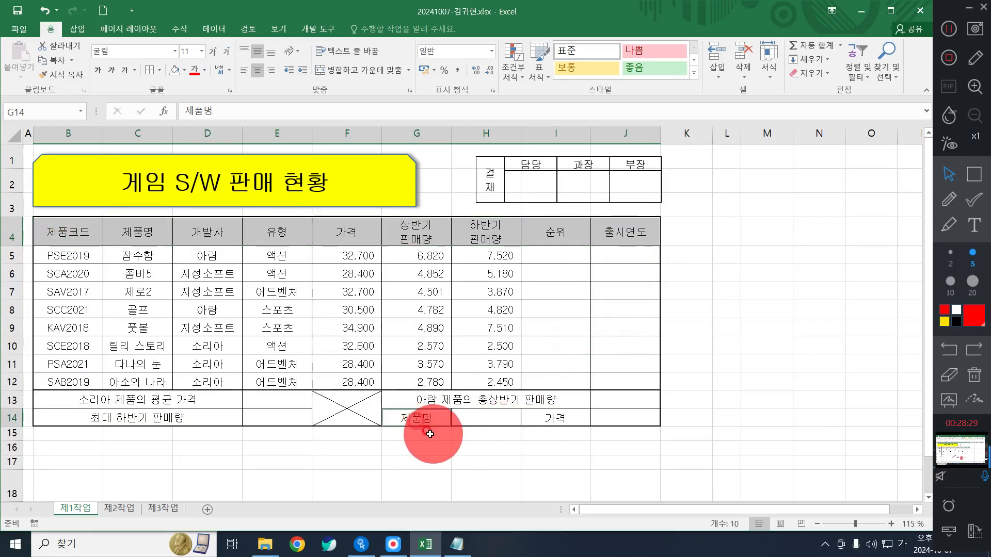
{"action": "left_click", "coordinate": [543, 422], "text": "ctrl"}
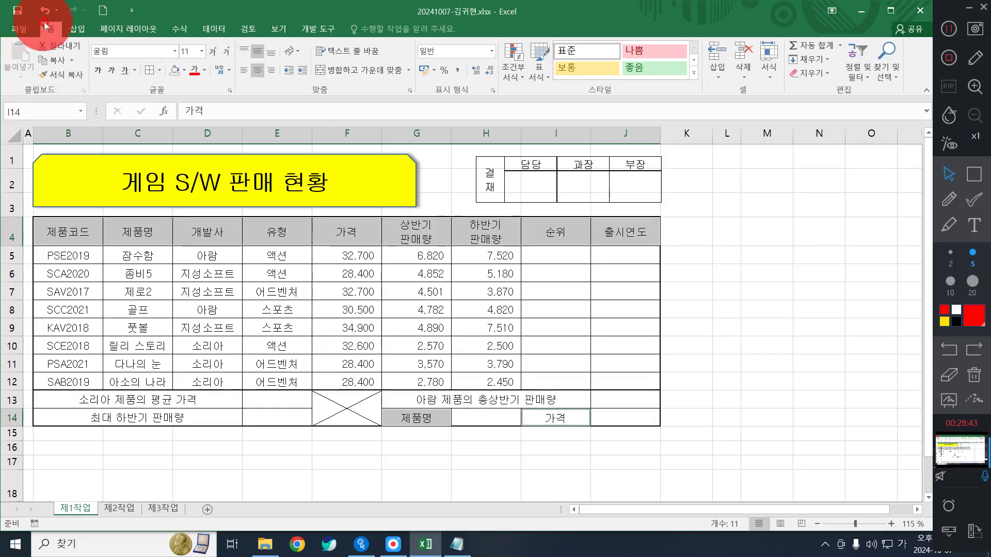
{"action": "left_click", "coordinate": [184, 70]}
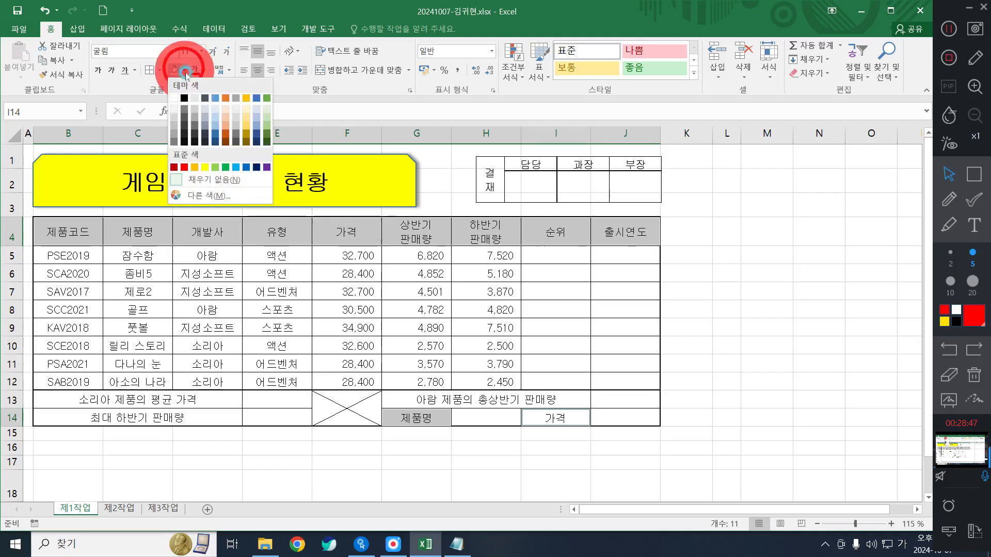
{"action": "left_click", "coordinate": [196, 168]}
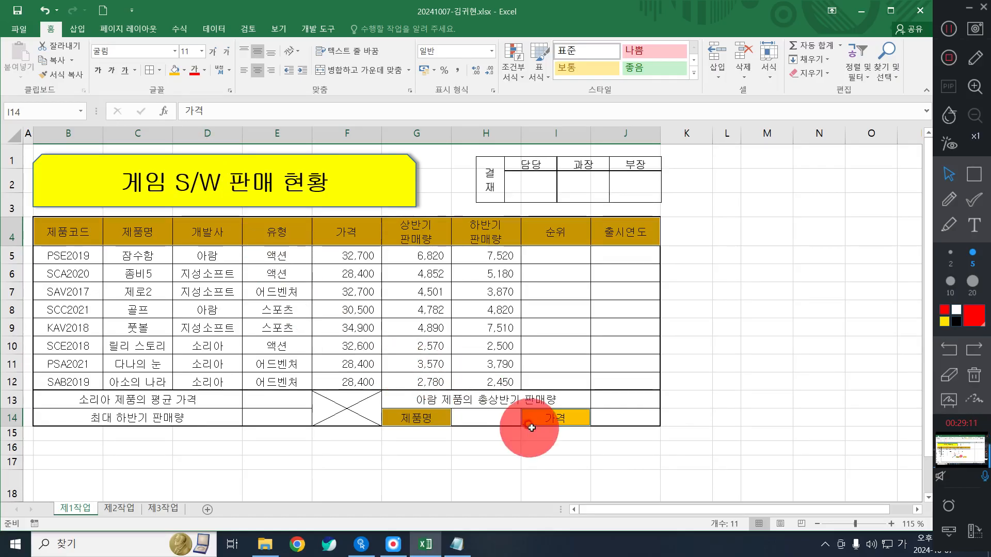
{"action": "left_click", "coordinate": [487, 420]}
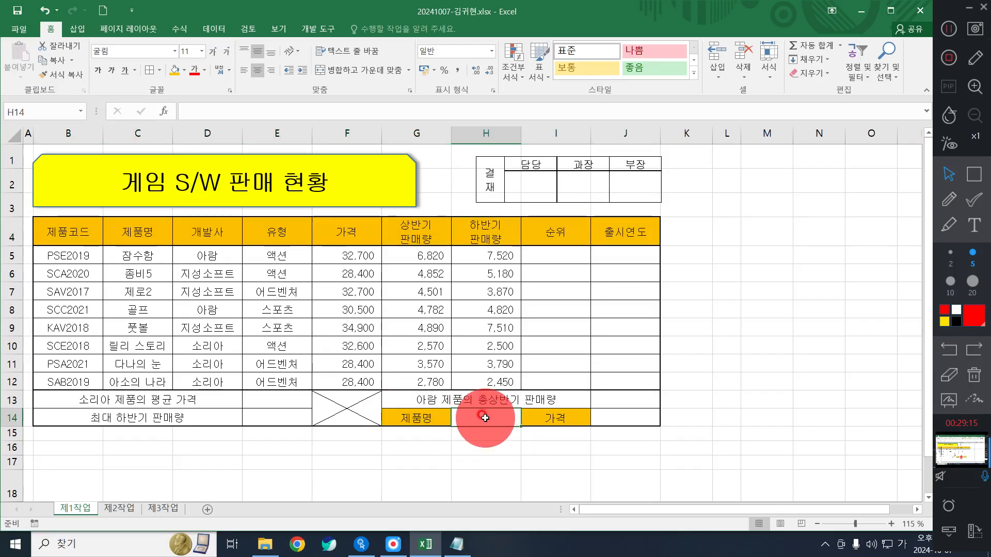
- Give H14 a list validation sourced from the product names =$C$5:$C$12
{"action": "left_click", "coordinate": [216, 30]}
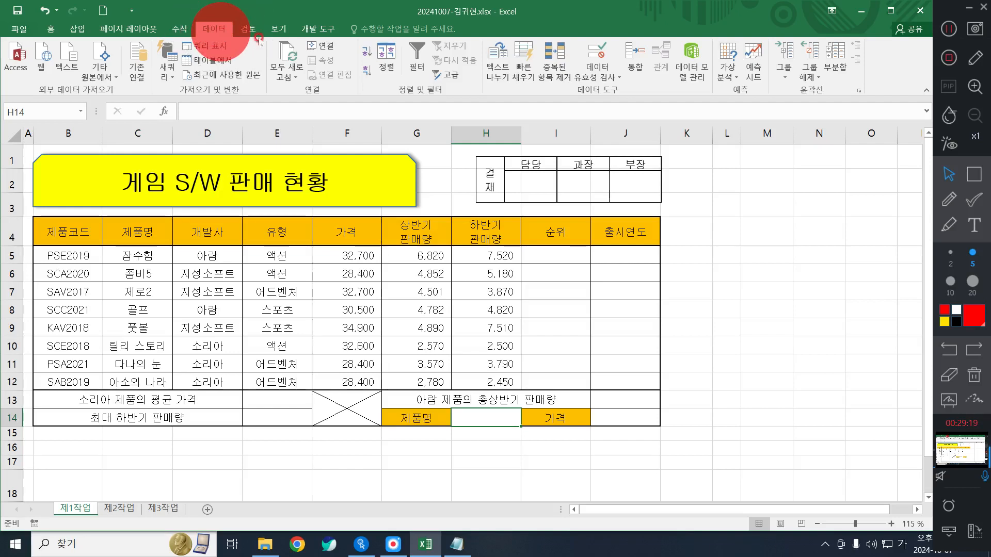
{"action": "left_click", "coordinate": [598, 52]}
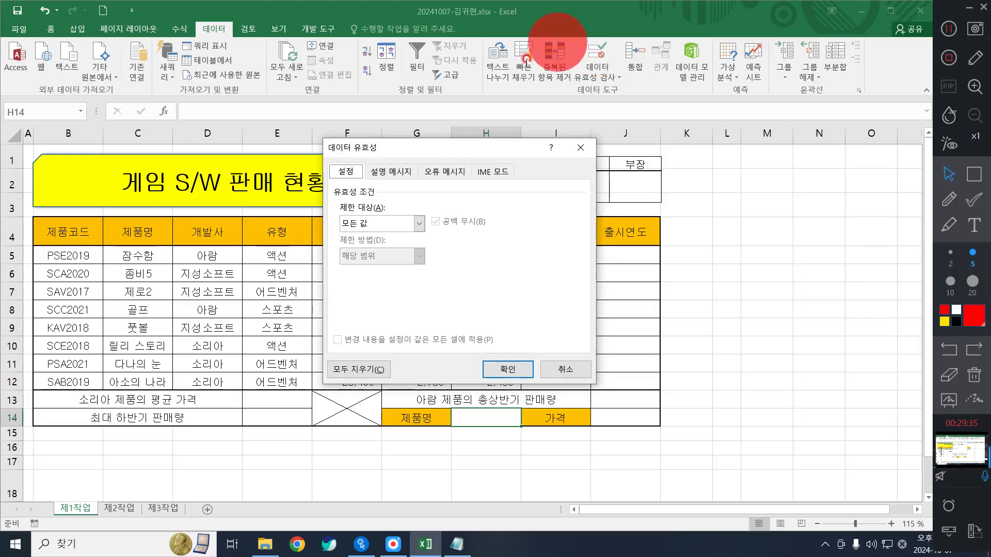
{"action": "left_click", "coordinate": [374, 224]}
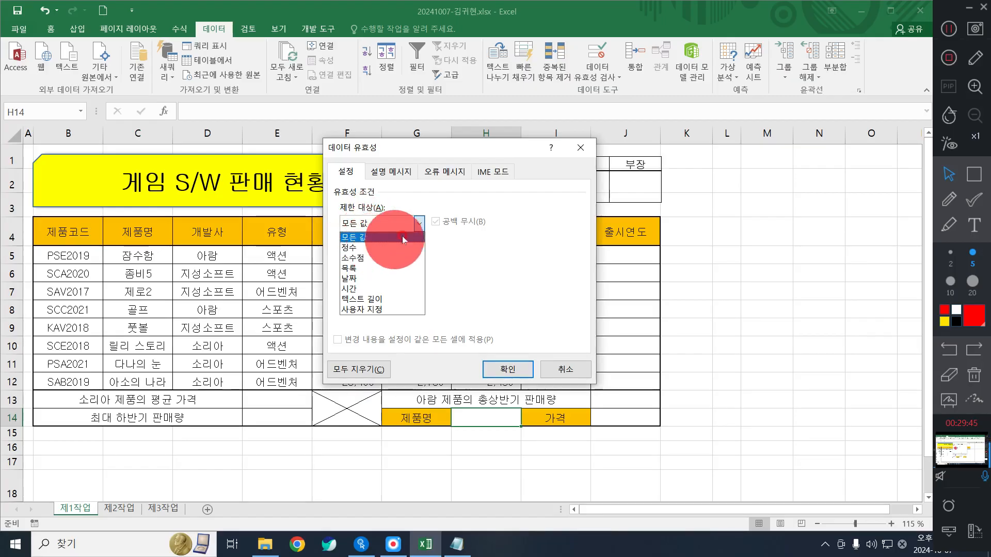
{"action": "left_click", "coordinate": [360, 225]}
{"action": "left_click", "coordinate": [361, 225]}
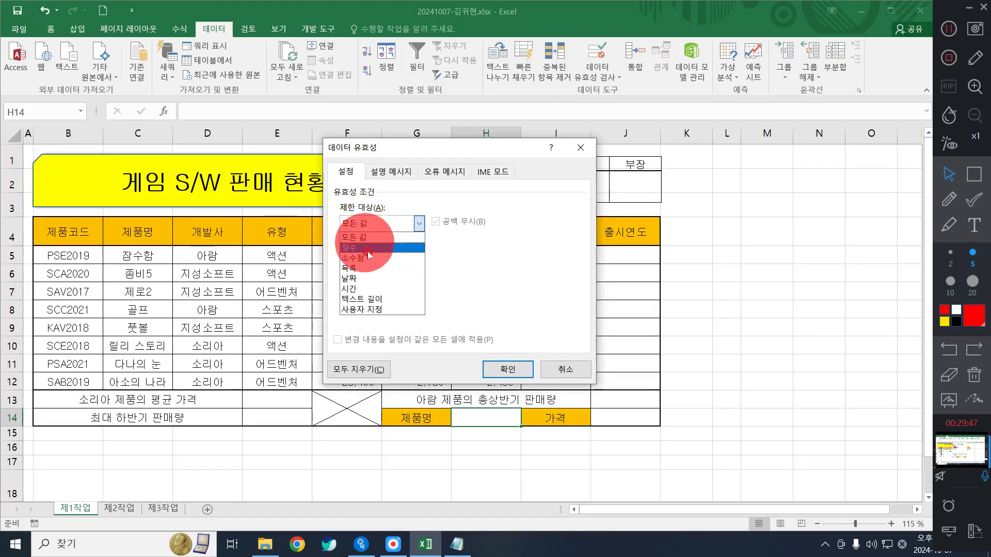
{"action": "left_click", "coordinate": [370, 269]}
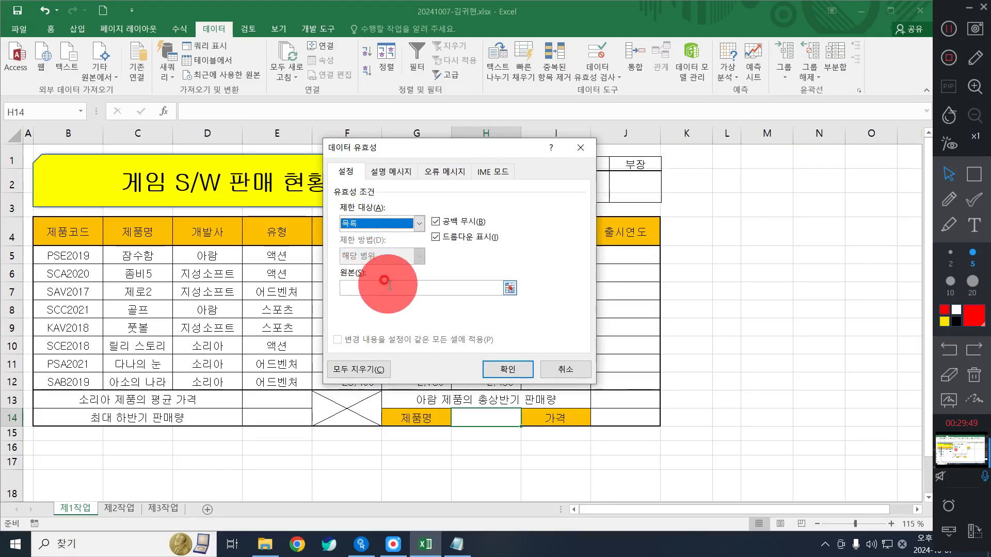
{"action": "left_click", "coordinate": [380, 285]}
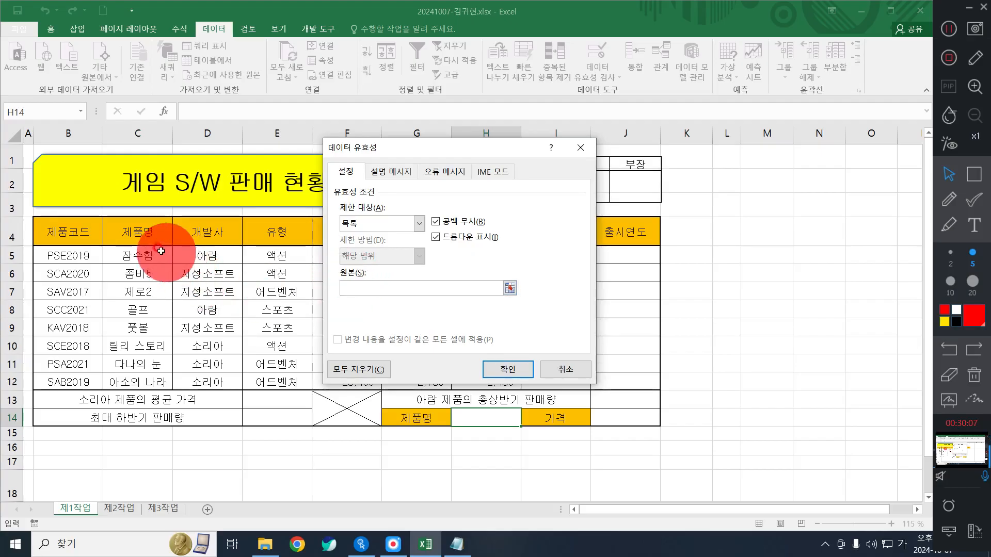
{"action": "left_click_drag", "start_coordinate": [146, 257], "coordinate": [154, 381]}
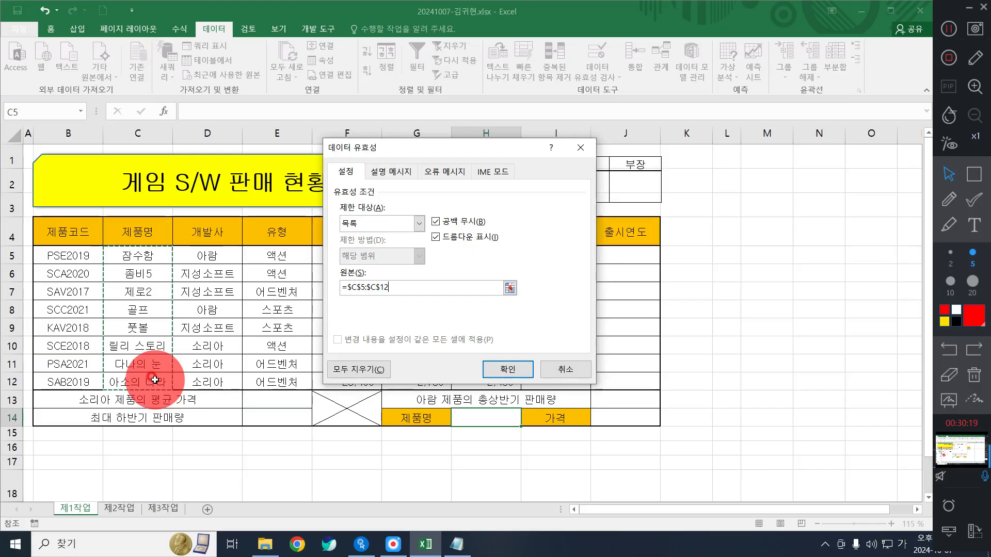
{"action": "left_click", "coordinate": [508, 368]}
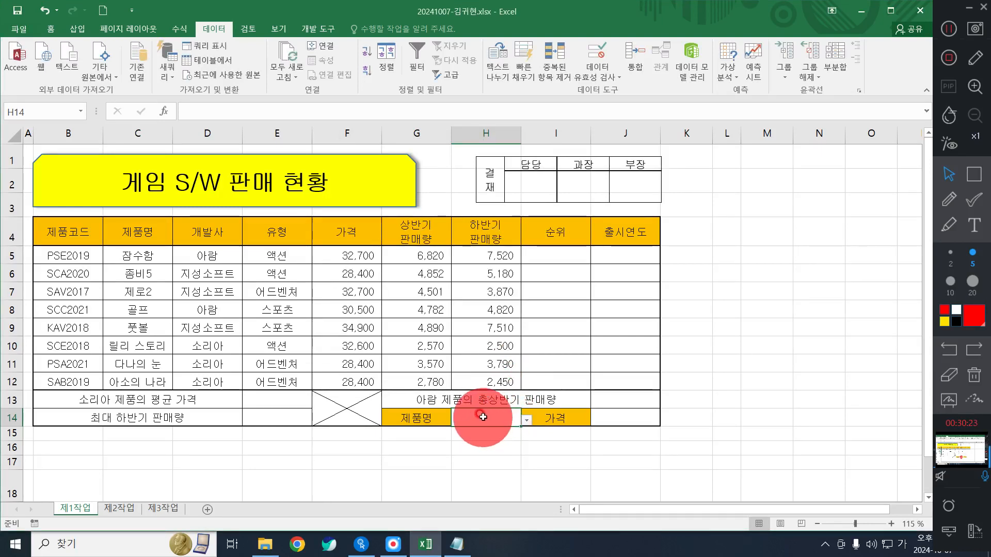
- Pick 잠수함 from H14's product-name dropdown
{"action": "left_click", "coordinate": [527, 420]}
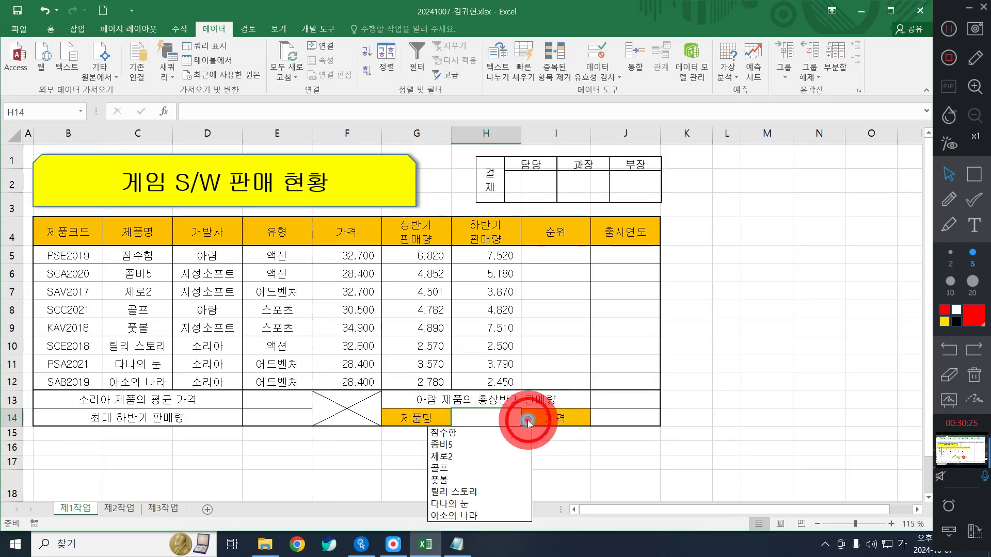
{"action": "left_click", "coordinate": [527, 421]}
{"action": "left_click", "coordinate": [527, 420]}
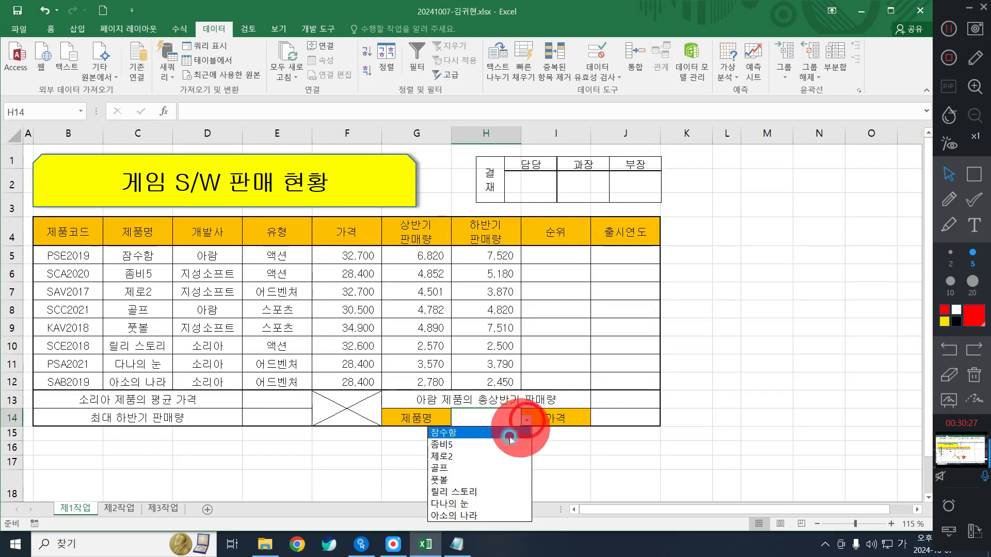
{"action": "left_click", "coordinate": [503, 438]}
{"action": "left_click", "coordinate": [527, 420]}
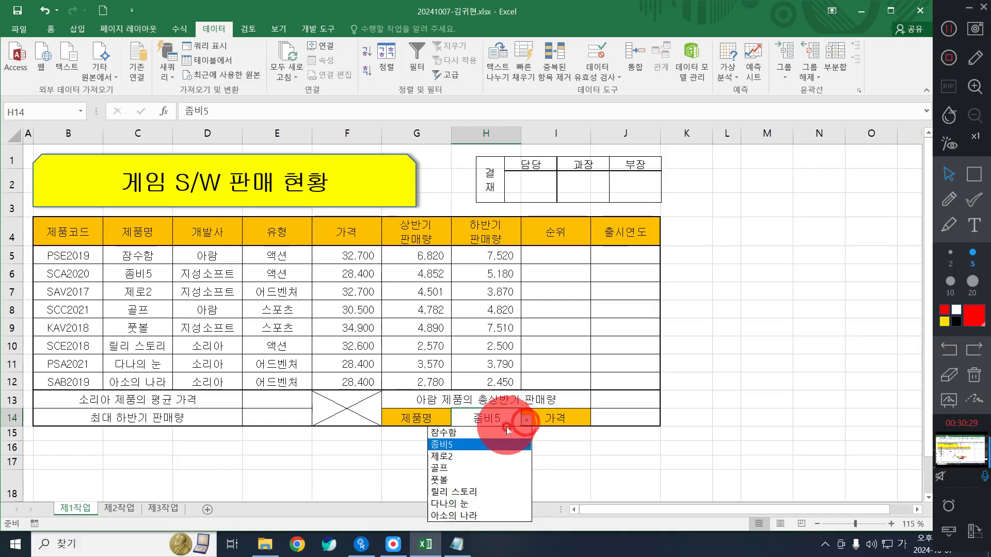
{"action": "left_click", "coordinate": [506, 434]}
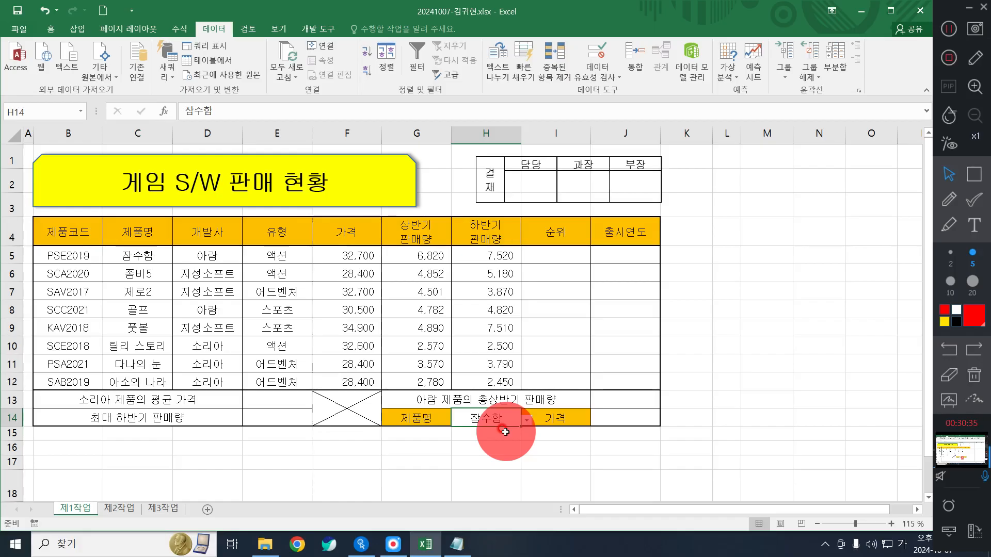
{"action": "left_click", "coordinate": [449, 316]}
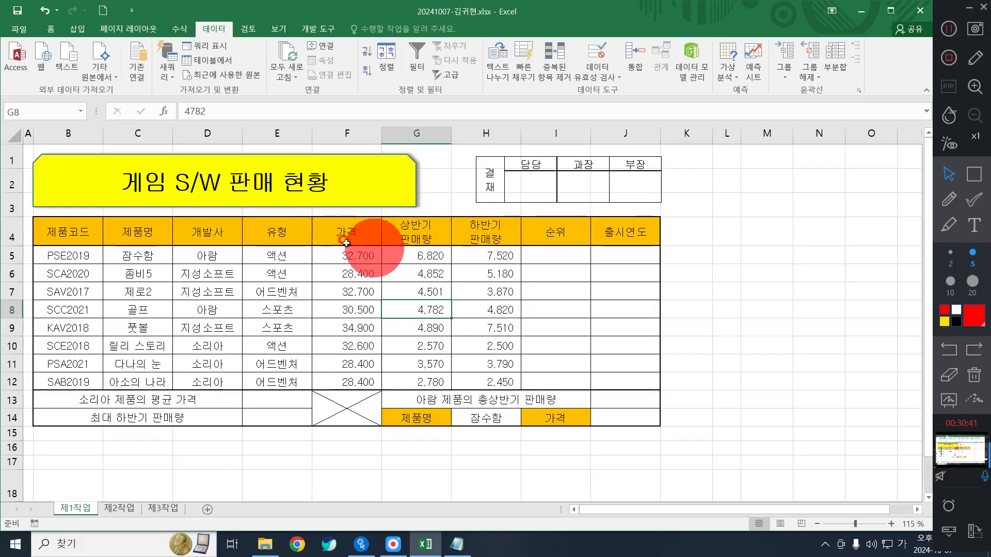
- Apply the custom number format #,##0원 to the prices in F5:F12
{"action": "left_click_drag", "start_coordinate": [339, 251], "coordinate": [365, 387]}
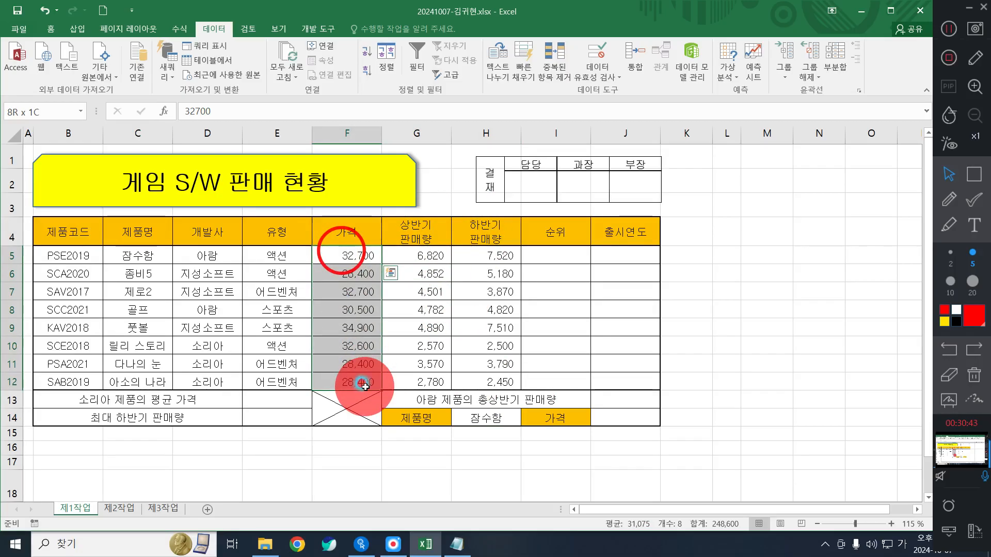
{"action": "right_click", "coordinate": [341, 311]}
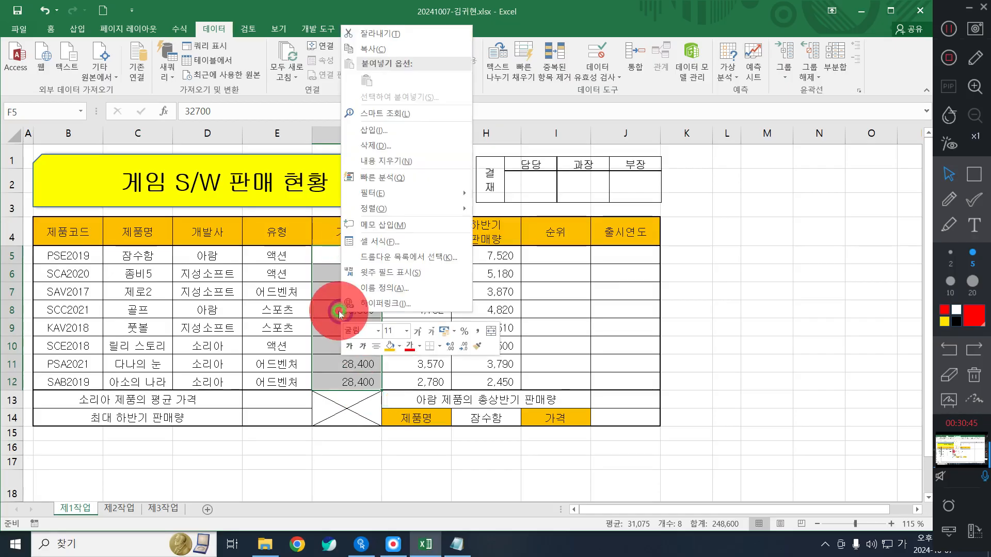
{"action": "left_click", "coordinate": [380, 243]}
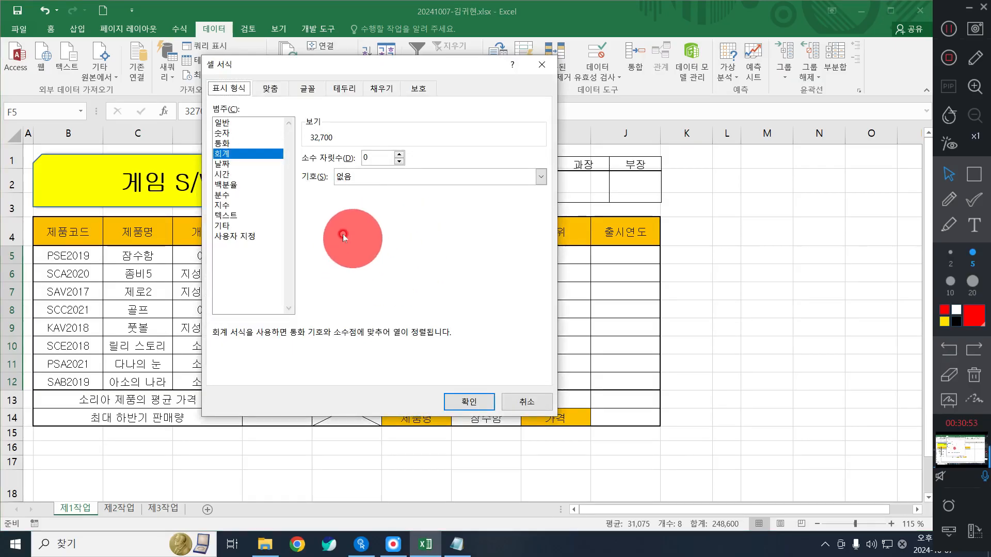
{"action": "left_click", "coordinate": [357, 538]}
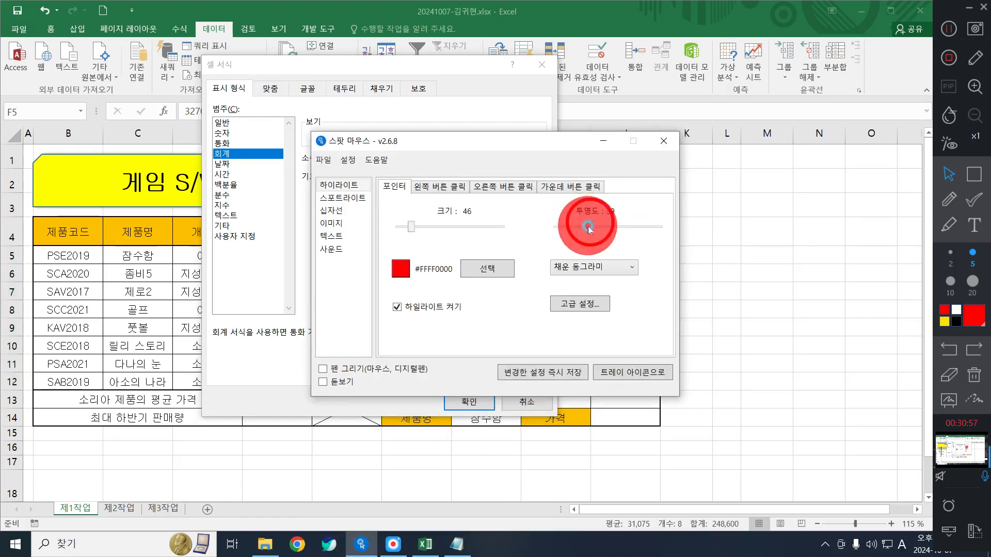
{"action": "left_click_drag", "start_coordinate": [591, 227], "coordinate": [610, 228]}
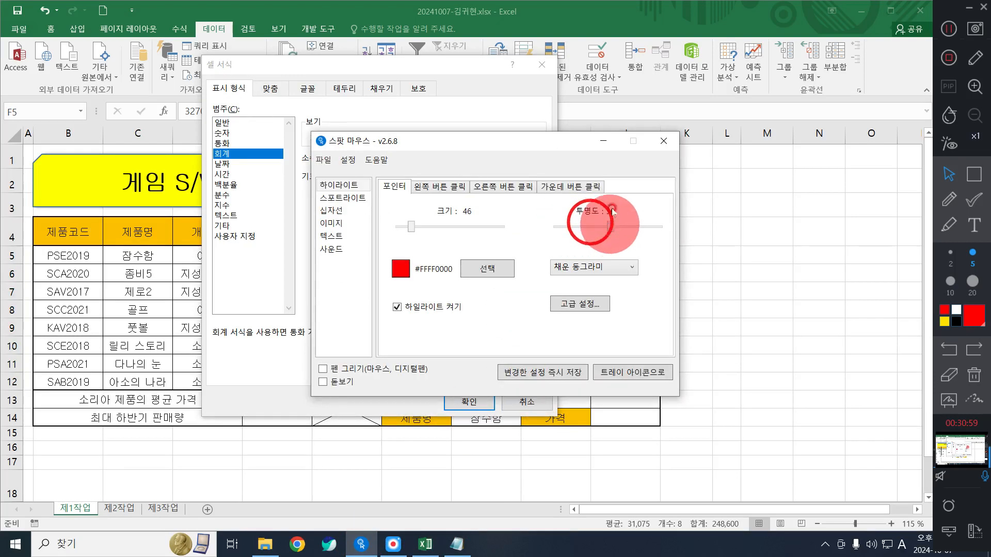
{"action": "left_click", "coordinate": [607, 142]}
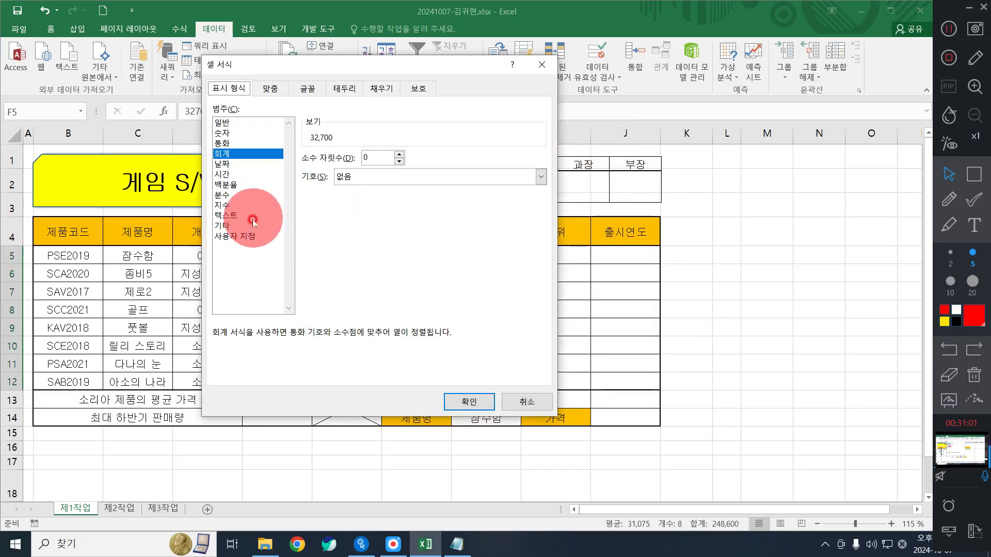
{"action": "left_click", "coordinate": [243, 236]}
{"action": "left_click", "coordinate": [237, 240]}
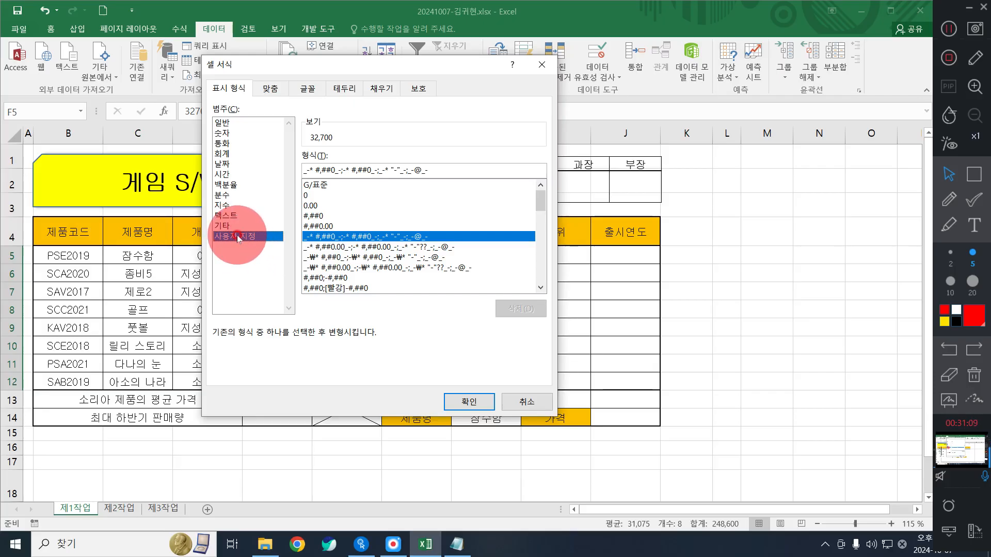
{"action": "left_click", "coordinate": [315, 216]}
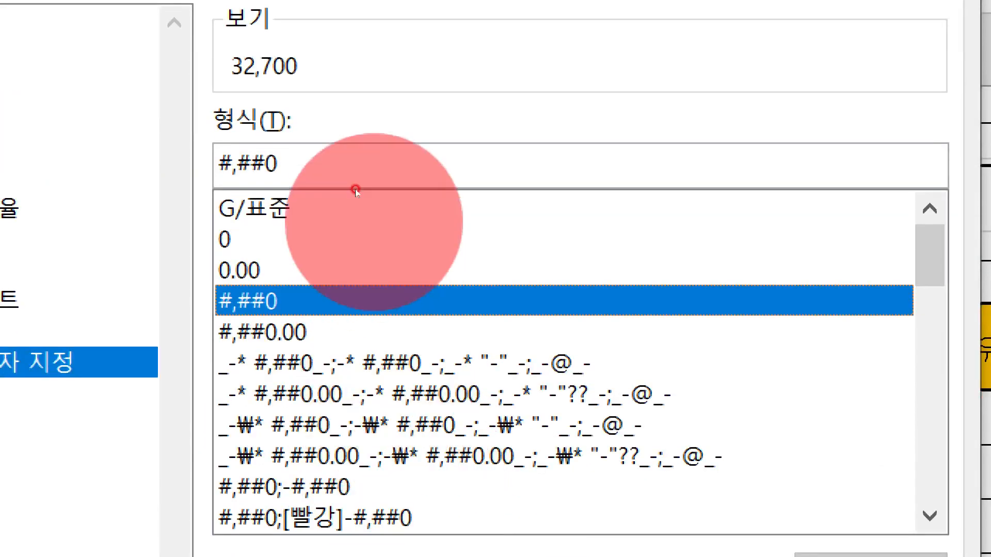
{"action": "left_click", "coordinate": [326, 165]}
{"action": "type", "text": "원"}
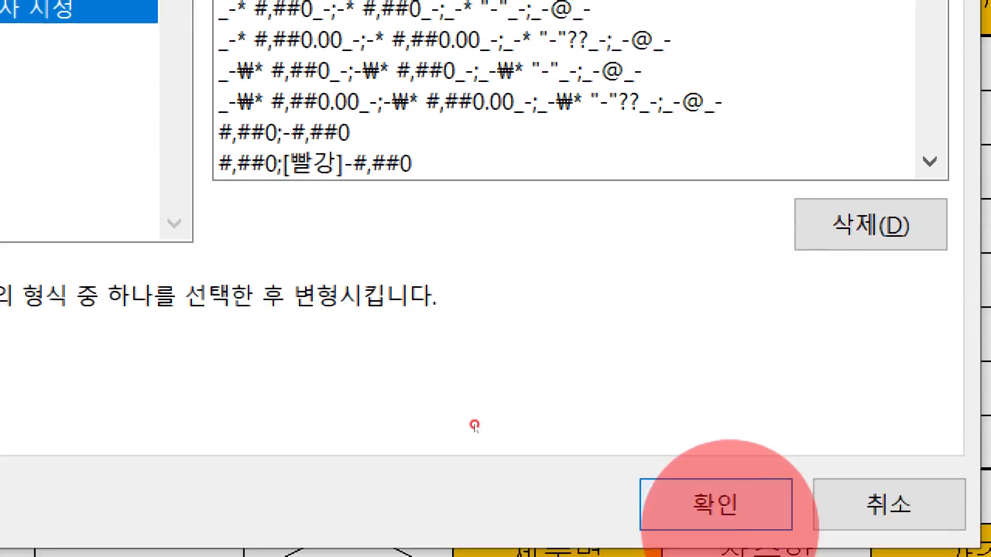
{"action": "left_click", "coordinate": [699, 498]}
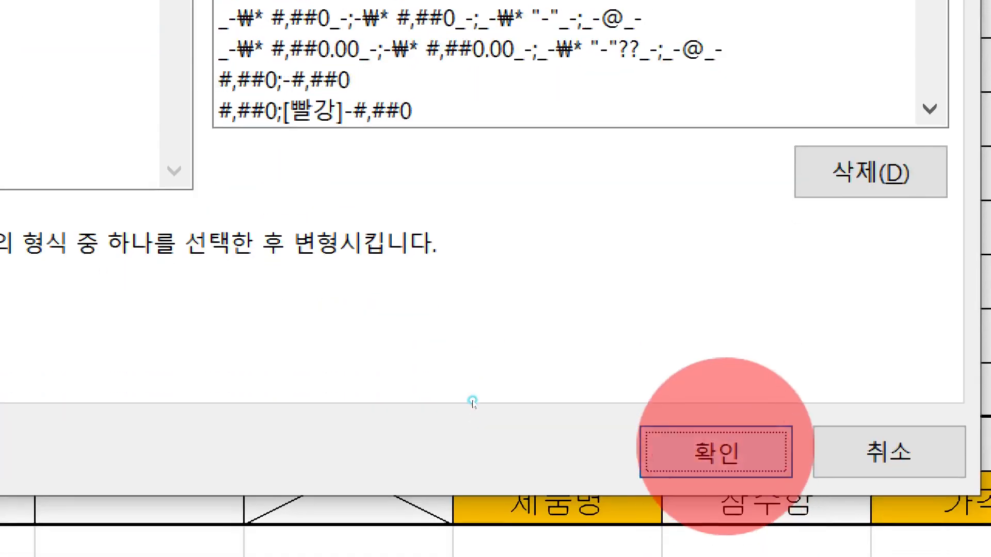
{"action": "left_click", "coordinate": [976, 215]}
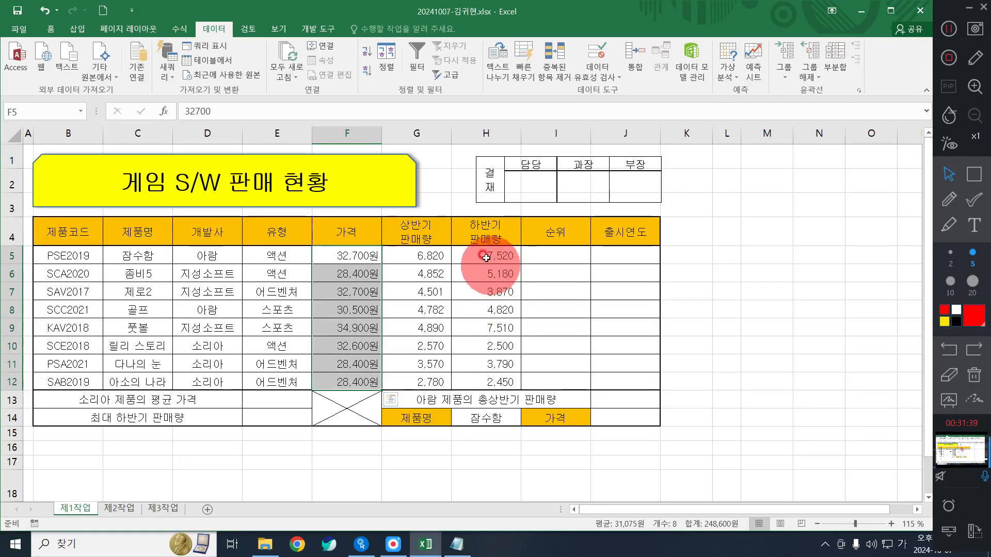
- Select the second-half sales cells H5:H12 and give them the name 하반기판매량 via the Name Box
{"action": "left_click_drag", "start_coordinate": [482, 253], "coordinate": [495, 383]}
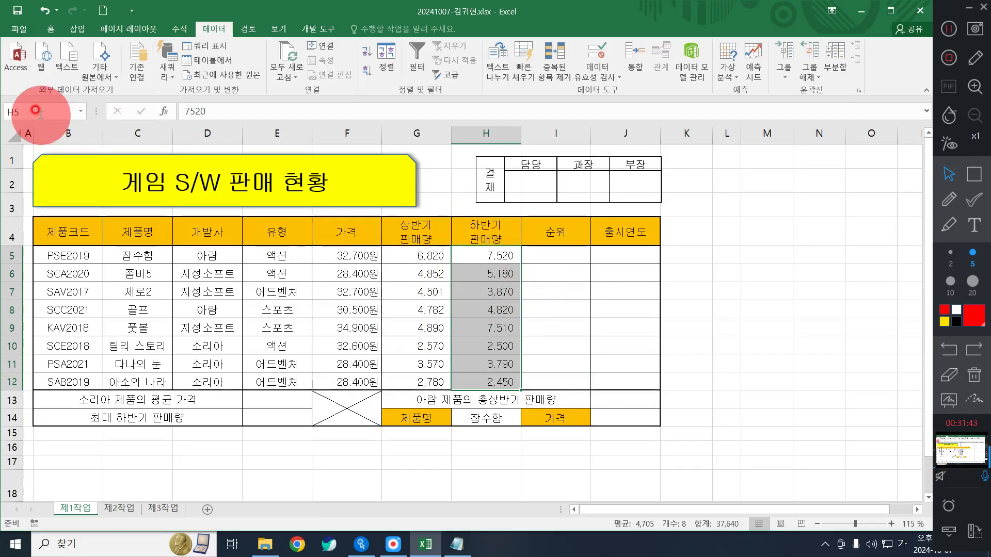
{"action": "key", "text": "ctrl+q"}
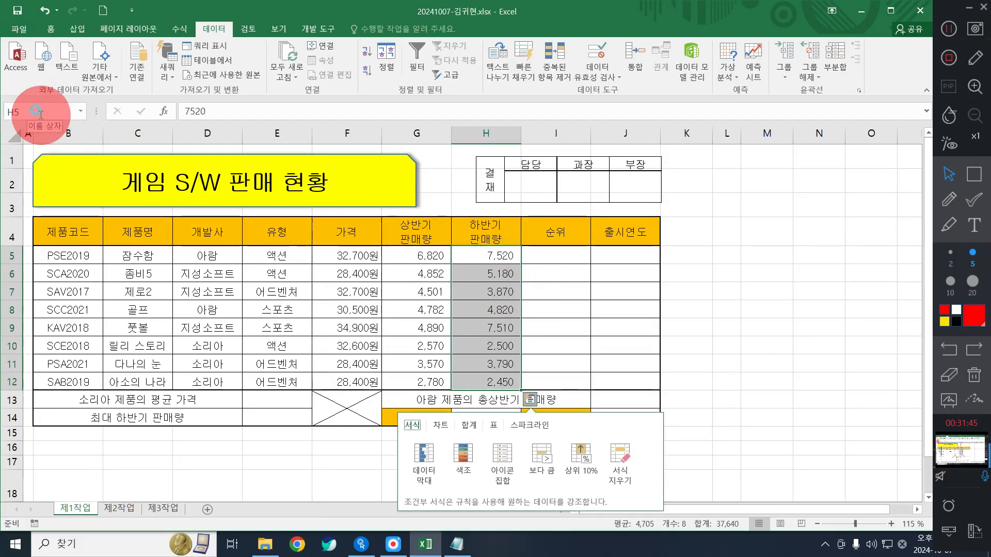
{"action": "left_click", "coordinate": [40, 113]}
{"action": "type", "text": "하반기판매량"}
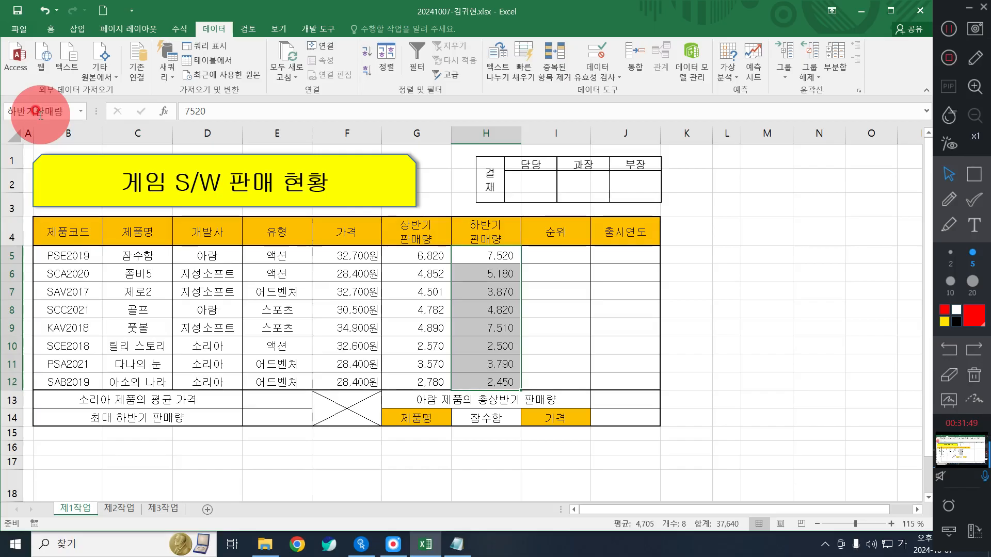
{"action": "left_click", "coordinate": [826, 545]}
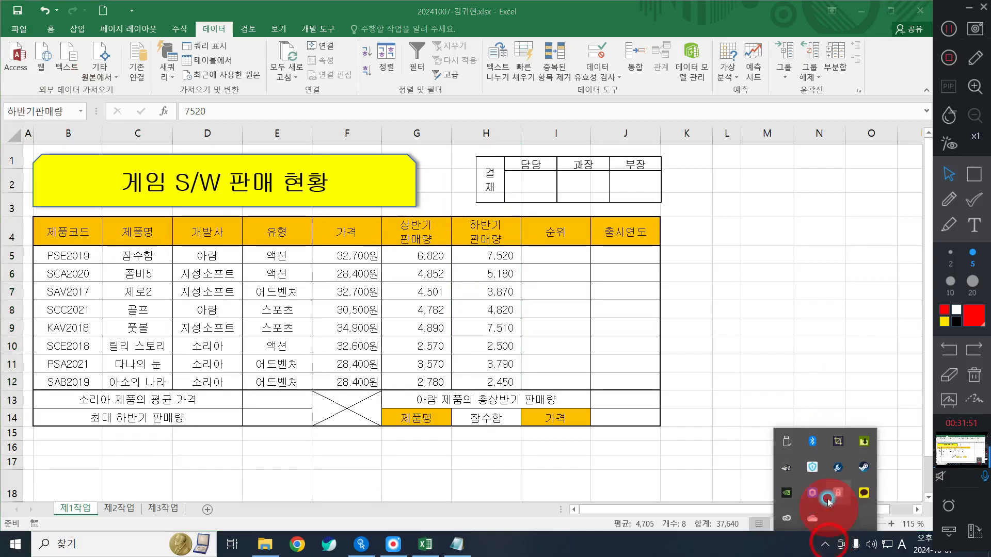
{"action": "left_click", "coordinate": [733, 284]}
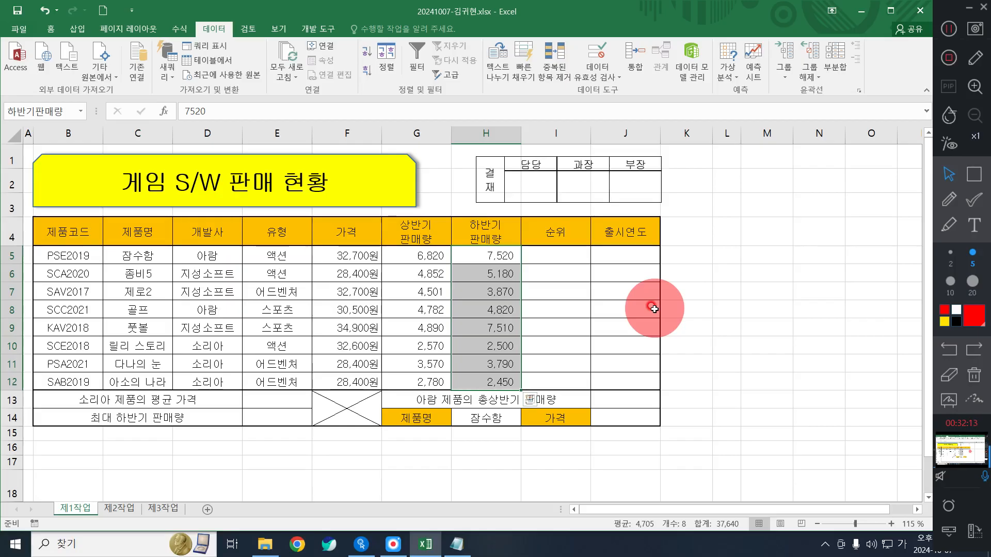
{"action": "left_click", "coordinate": [751, 305]}
{"action": "left_click", "coordinate": [735, 278]}
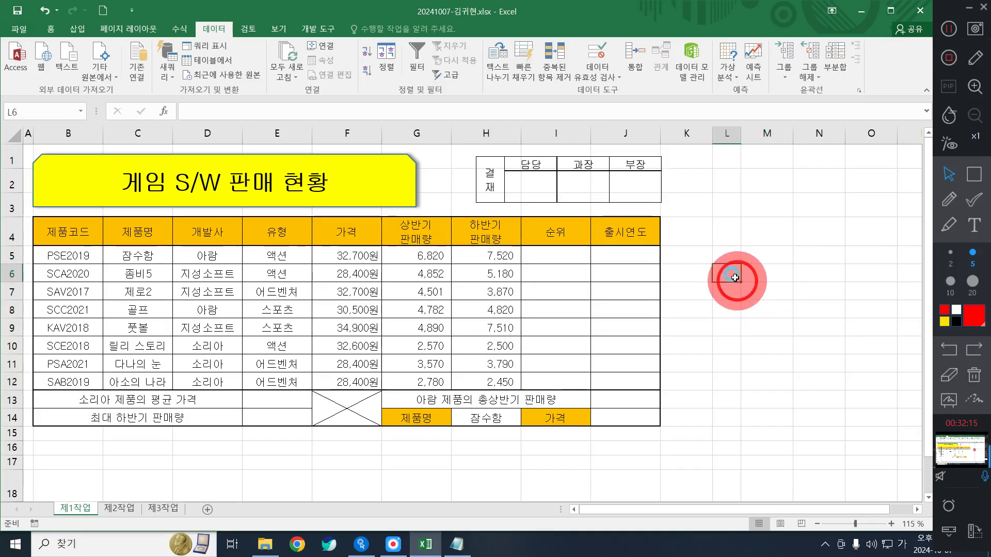